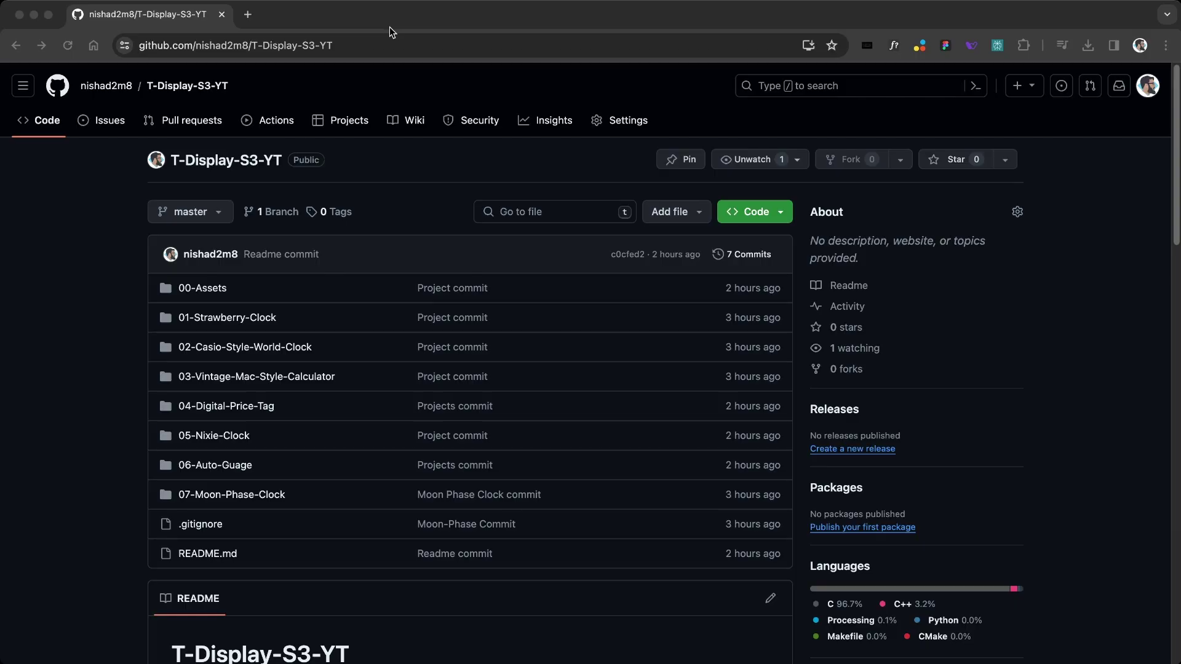
- Reveal the full web address of the T-Display-S3-YT GitHub repository page
{"action": "left_click", "coordinate": [247, 44]}
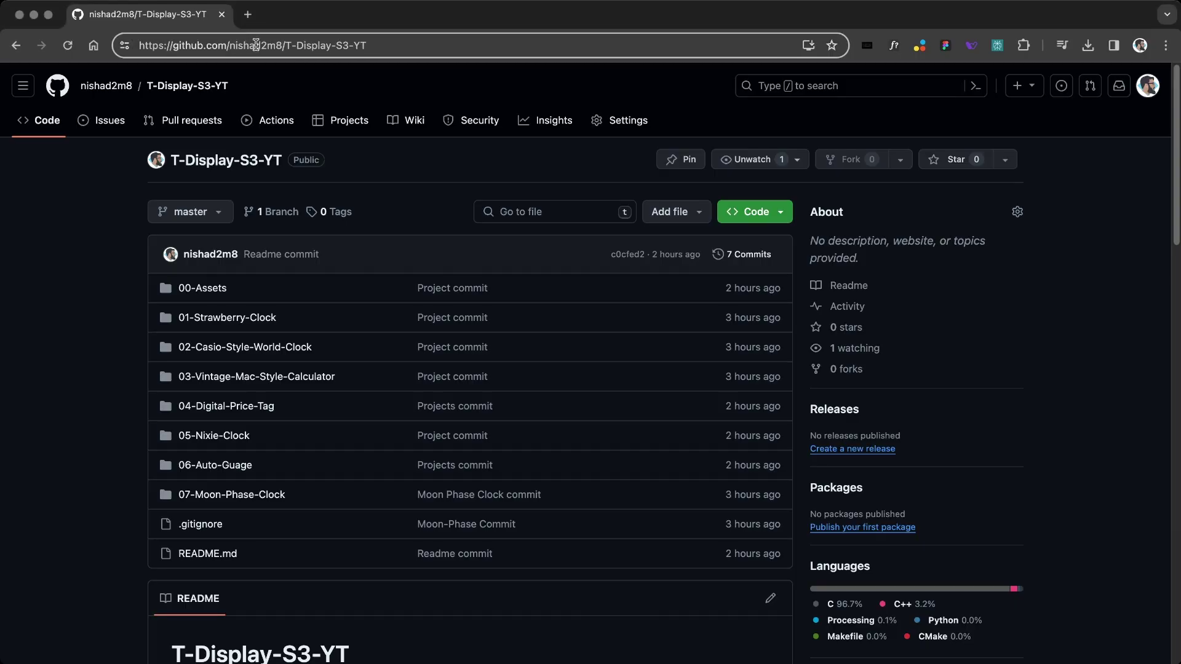
{"action": "left_click_drag", "start_coordinate": [286, 45], "coordinate": [435, 45]}
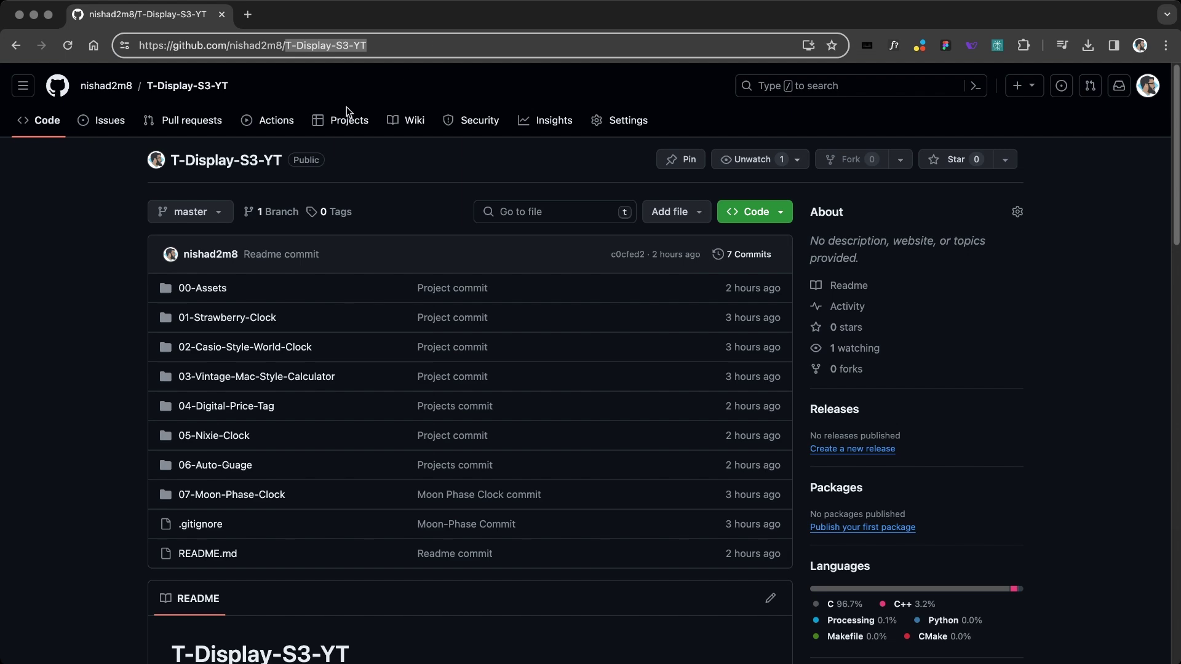
{"action": "left_click", "coordinate": [76, 265]}
{"action": "scroll", "coordinate": [78, 259], "scroll_direction": "down", "scroll_amount": 1}
{"action": "scroll", "coordinate": [78, 259], "scroll_direction": "down", "scroll_amount": 1}
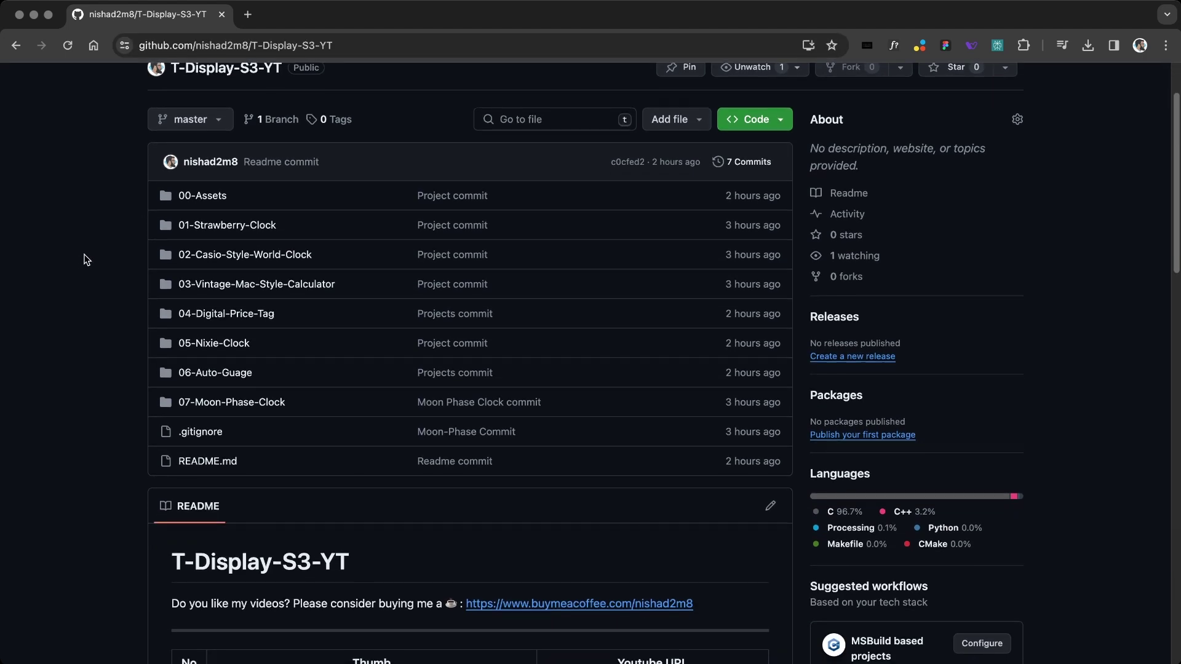
{"action": "scroll", "coordinate": [83, 255], "scroll_direction": "down", "scroll_amount": 4}
{"action": "scroll", "coordinate": [92, 254], "scroll_direction": "down", "scroll_amount": 2}
{"action": "scroll", "coordinate": [147, 254], "scroll_direction": "down", "scroll_amount": 2}
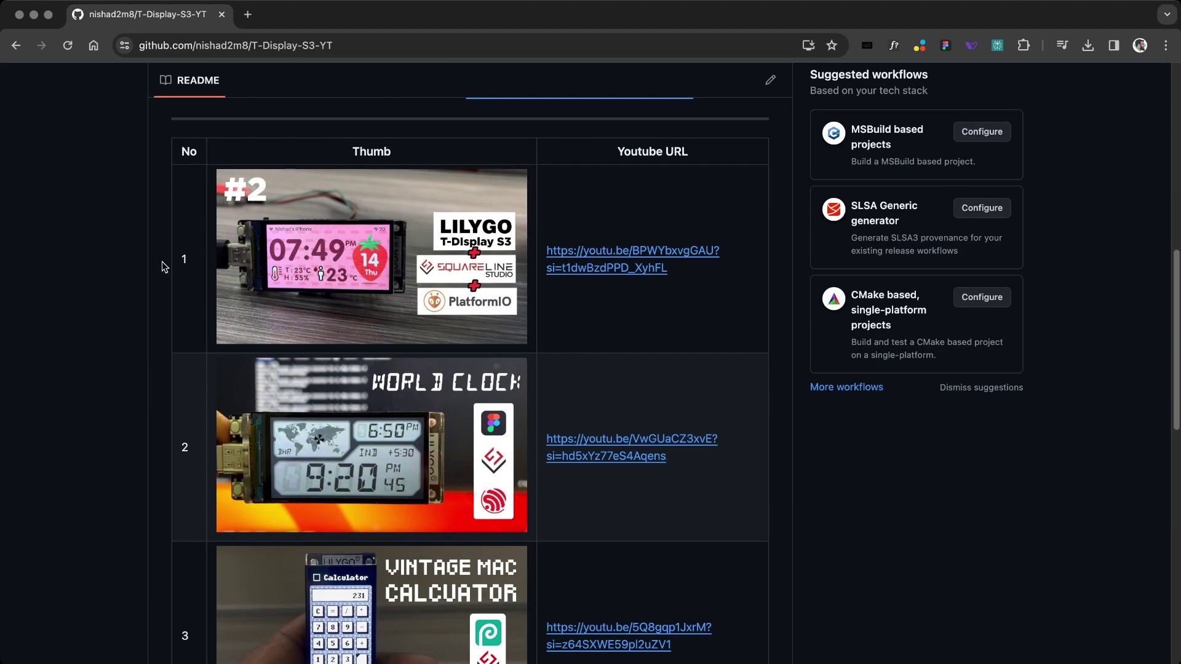
{"action": "scroll", "coordinate": [183, 286], "scroll_direction": "down", "scroll_amount": 2}
{"action": "scroll", "coordinate": [184, 285], "scroll_direction": "down", "scroll_amount": 3}
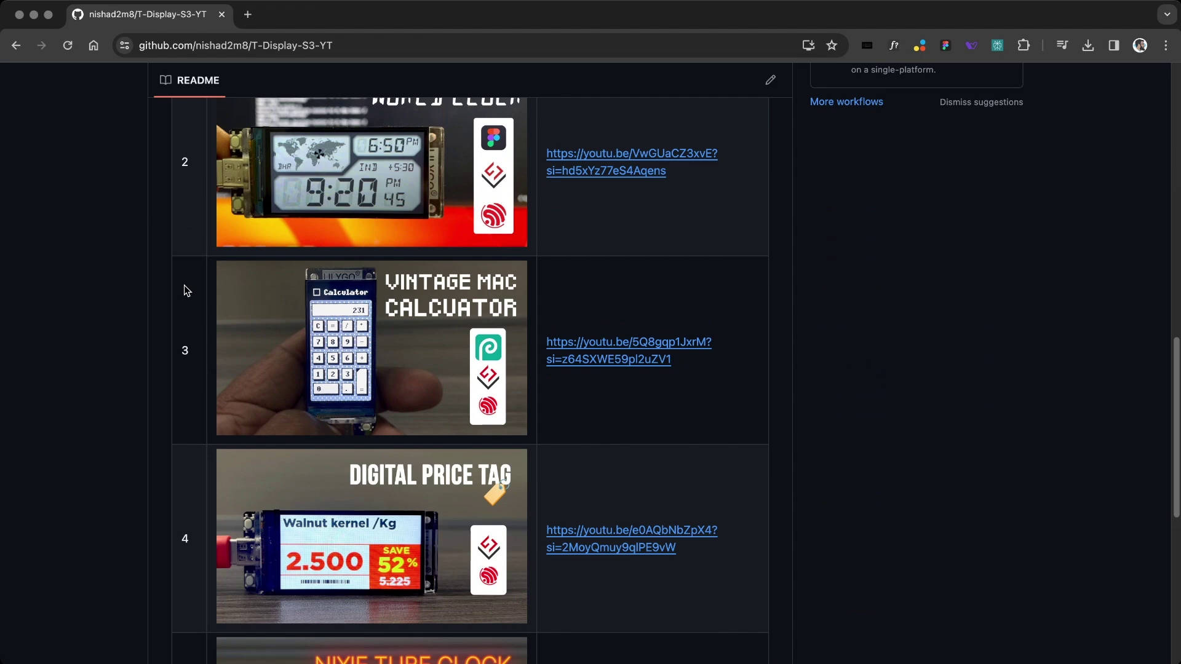
{"action": "scroll", "coordinate": [184, 286], "scroll_direction": "down", "scroll_amount": 2}
{"action": "scroll", "coordinate": [184, 285], "scroll_direction": "down", "scroll_amount": 3}
{"action": "scroll", "coordinate": [184, 286], "scroll_direction": "down", "scroll_amount": 2}
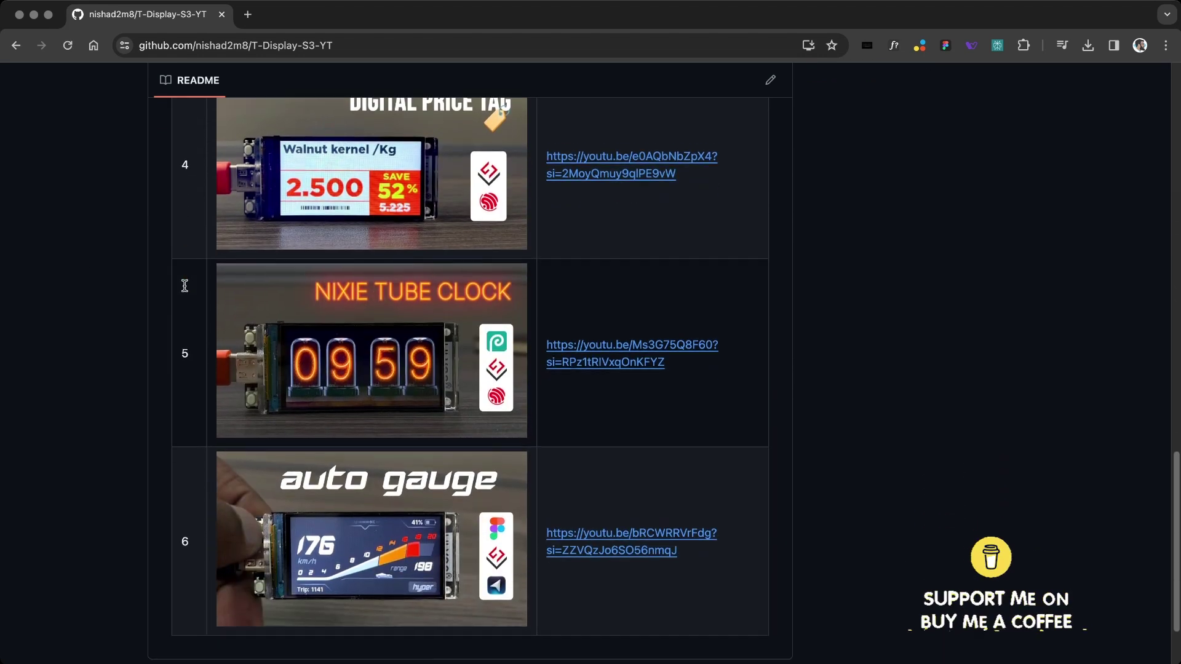
{"action": "scroll", "coordinate": [184, 285], "scroll_direction": "down", "scroll_amount": 1}
{"action": "scroll", "coordinate": [186, 288], "scroll_direction": "up", "scroll_amount": 1}
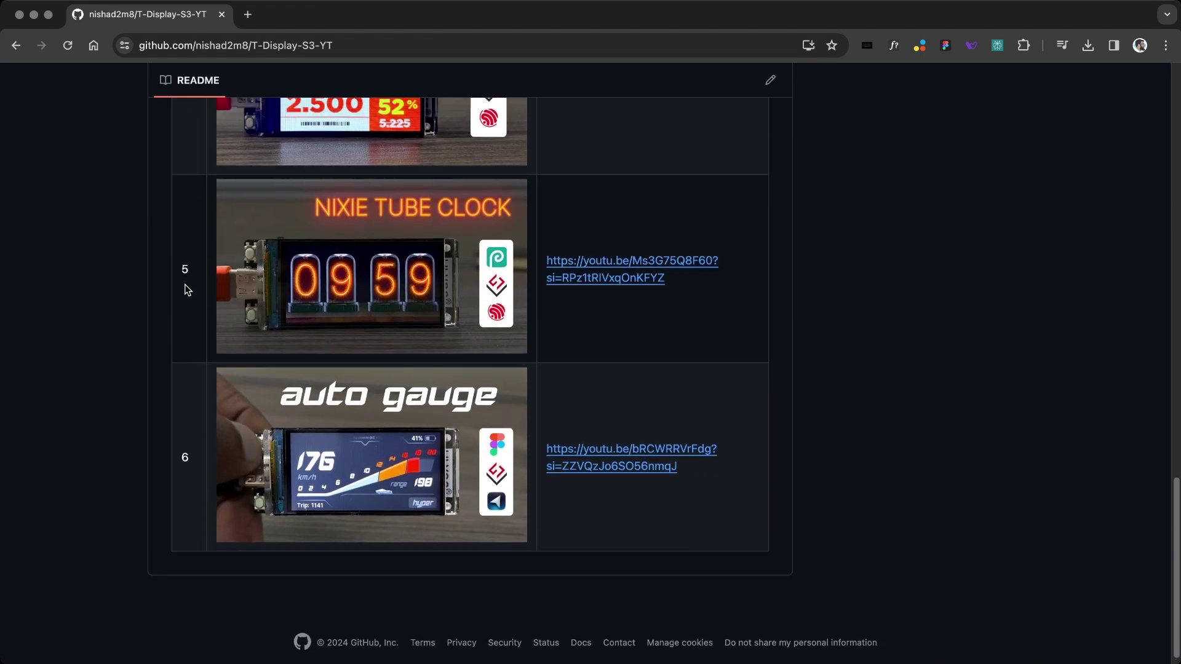
{"action": "scroll", "coordinate": [187, 288], "scroll_direction": "up", "scroll_amount": 5}
{"action": "scroll", "coordinate": [188, 289], "scroll_direction": "up", "scroll_amount": 5}
{"action": "scroll", "coordinate": [187, 287], "scroll_direction": "up", "scroll_amount": 6}
{"action": "scroll", "coordinate": [187, 286], "scroll_direction": "up", "scroll_amount": 6}
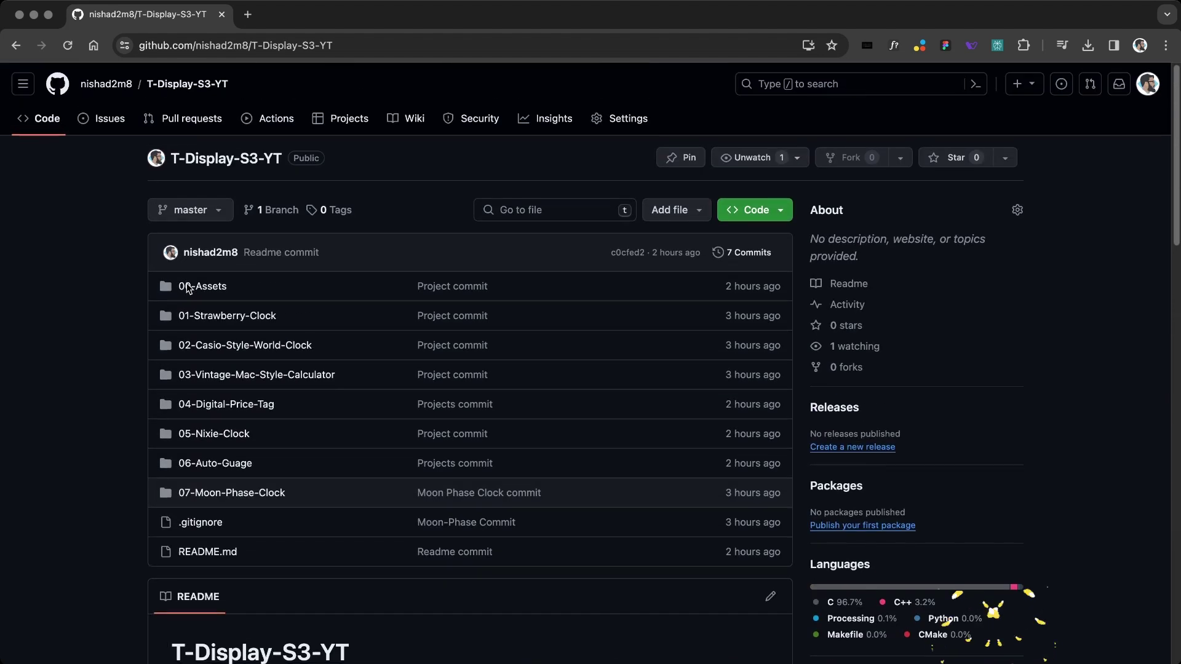
{"action": "left_click", "coordinate": [284, 348]}
{"action": "scroll", "coordinate": [506, 301], "scroll_direction": "down", "scroll_amount": 1}
{"action": "scroll", "coordinate": [508, 297], "scroll_direction": "down", "scroll_amount": 3}
{"action": "scroll", "coordinate": [507, 297], "scroll_direction": "up", "scroll_amount": 1}
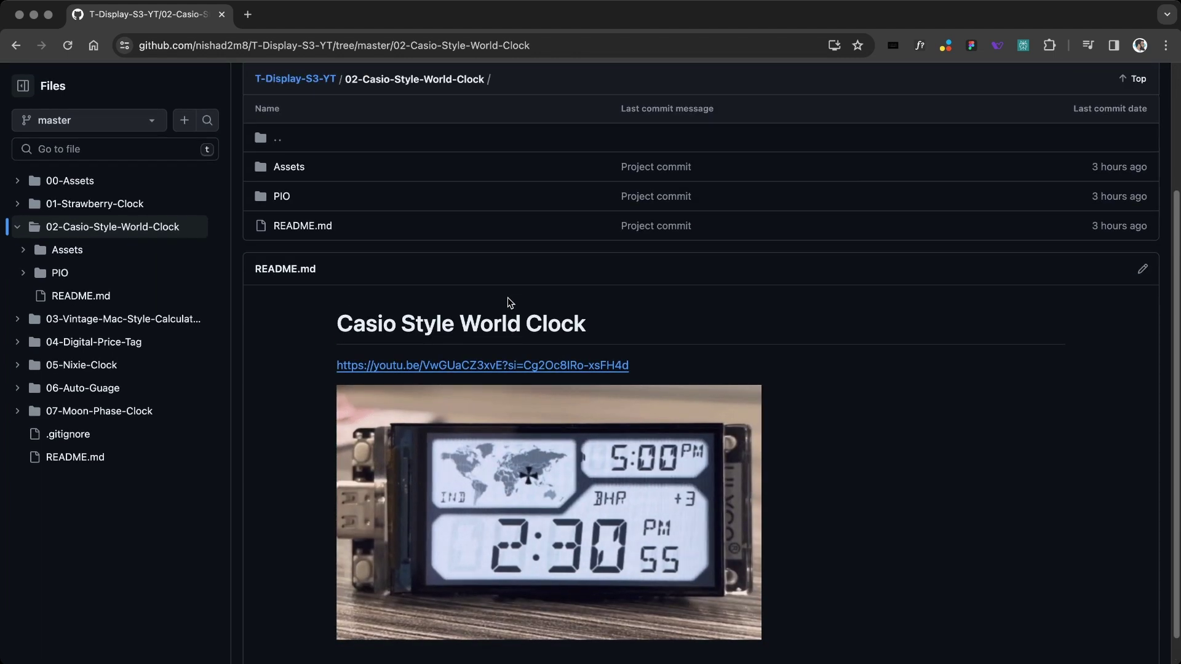
{"action": "scroll", "coordinate": [498, 283], "scroll_direction": "down", "scroll_amount": 1}
{"action": "scroll", "coordinate": [480, 271], "scroll_direction": "up", "scroll_amount": 1}
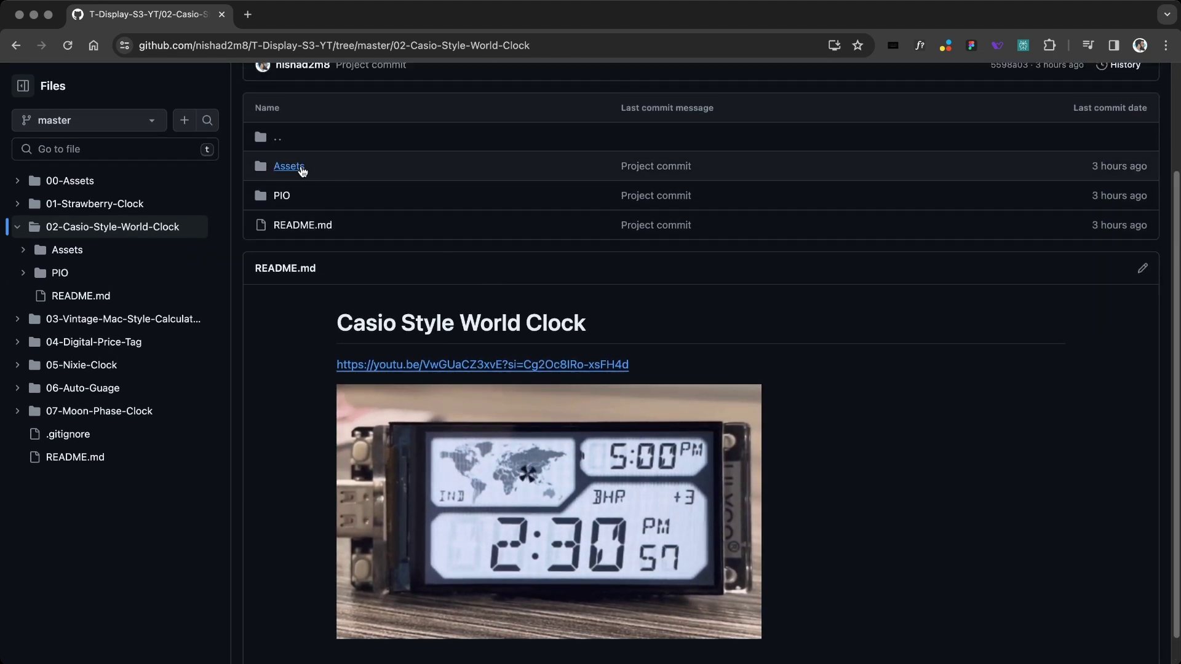
{"action": "scroll", "coordinate": [303, 171], "scroll_direction": "up", "scroll_amount": 5}
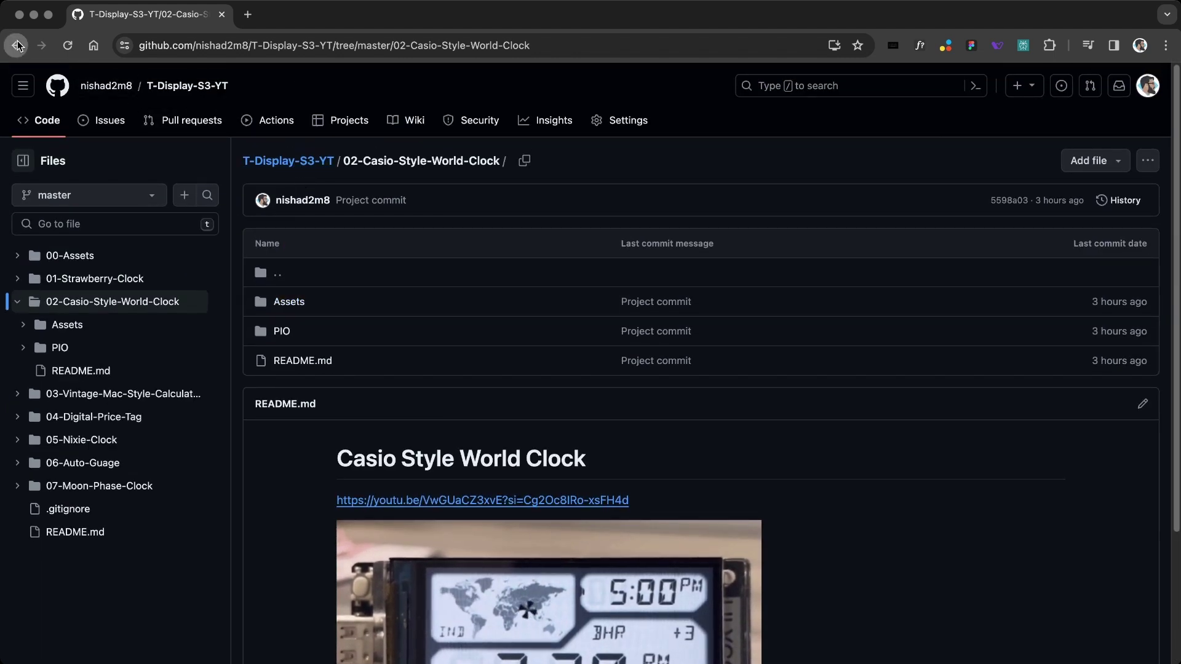
{"action": "left_click", "coordinate": [303, 171]}
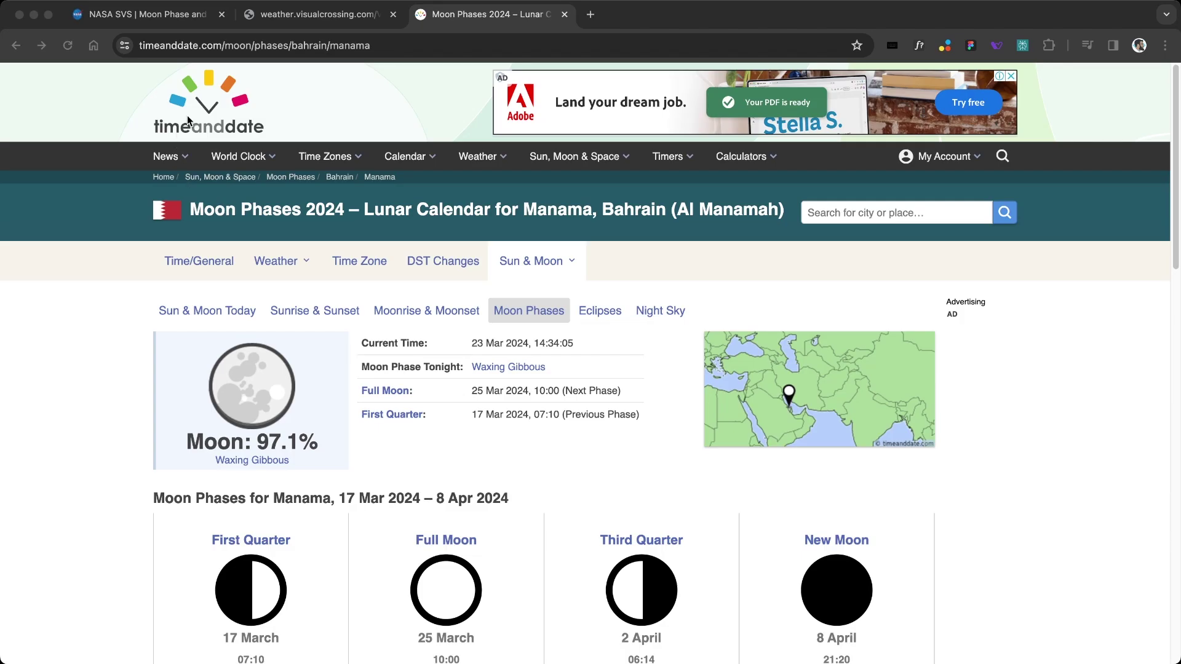
{"action": "left_click", "coordinate": [252, 46]}
{"action": "left_click", "coordinate": [181, 46]}
{"action": "left_click_drag", "start_coordinate": [205, 46], "coordinate": [459, 38]}
{"action": "left_click", "coordinate": [38, 412]}
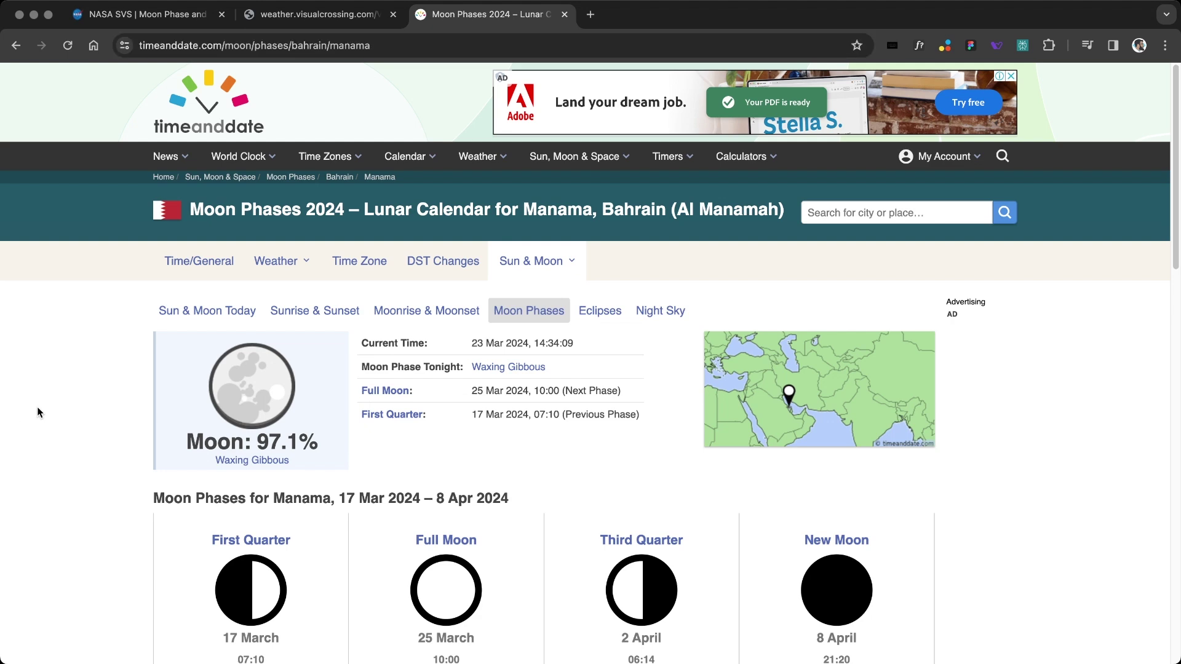
{"action": "scroll", "coordinate": [109, 300], "scroll_direction": "down", "scroll_amount": 3}
{"action": "scroll", "coordinate": [108, 300], "scroll_direction": "down", "scroll_amount": 5}
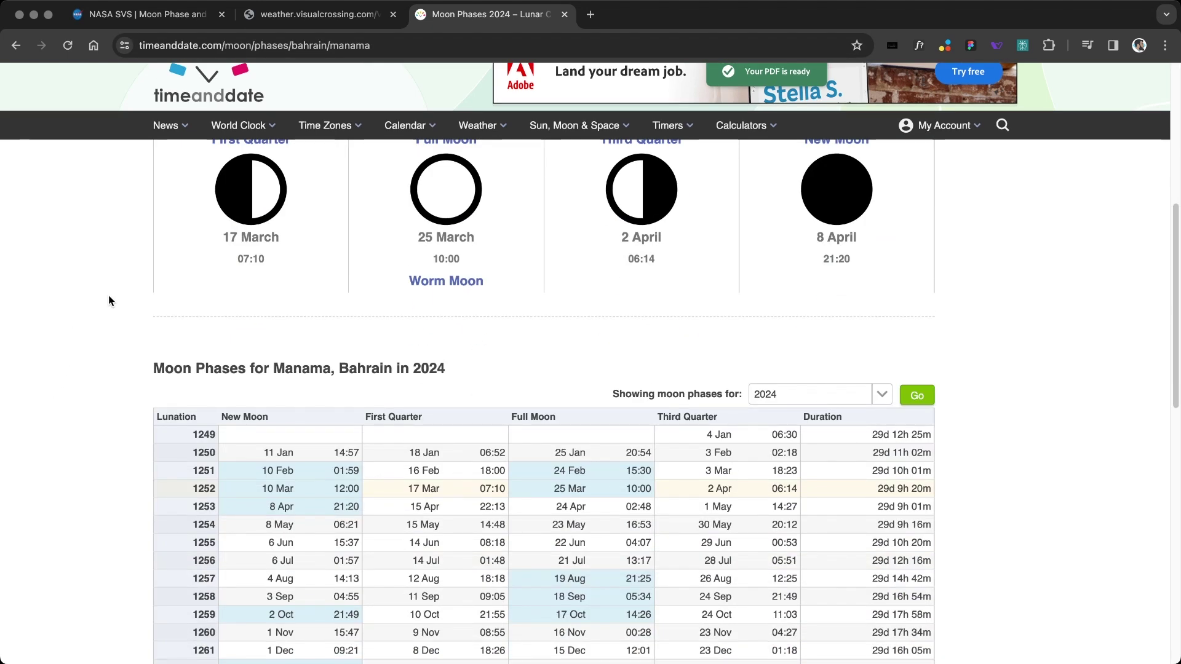
{"action": "scroll", "coordinate": [108, 300], "scroll_direction": "down", "scroll_amount": 3}
{"action": "scroll", "coordinate": [108, 300], "scroll_direction": "down", "scroll_amount": 4}
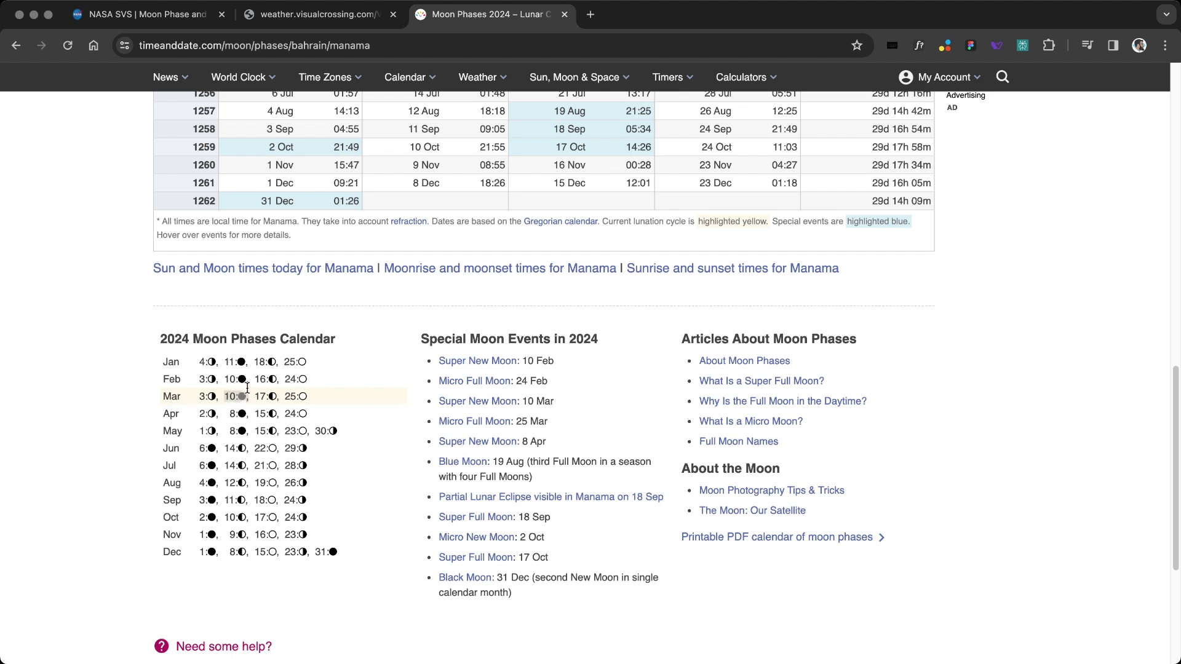
{"action": "left_click", "coordinate": [177, 15]}
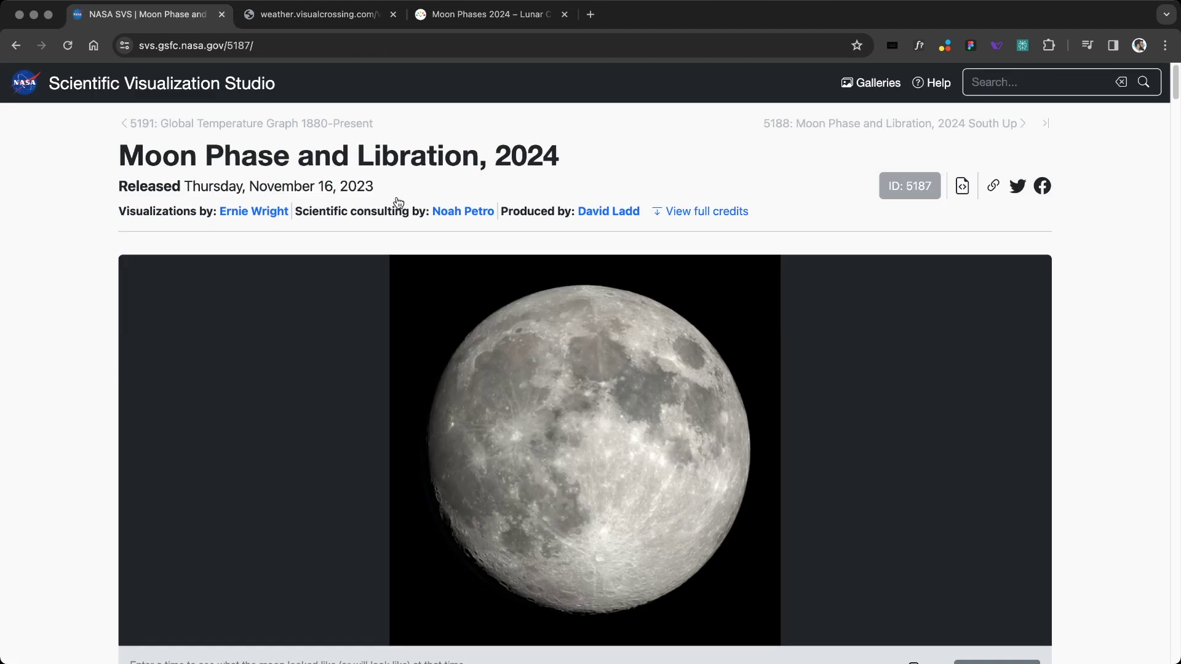
- Set the NASA moon viewer date to 10/03/2024, 11:00 UTC
{"action": "scroll", "coordinate": [954, 336], "scroll_direction": "down", "scroll_amount": 7}
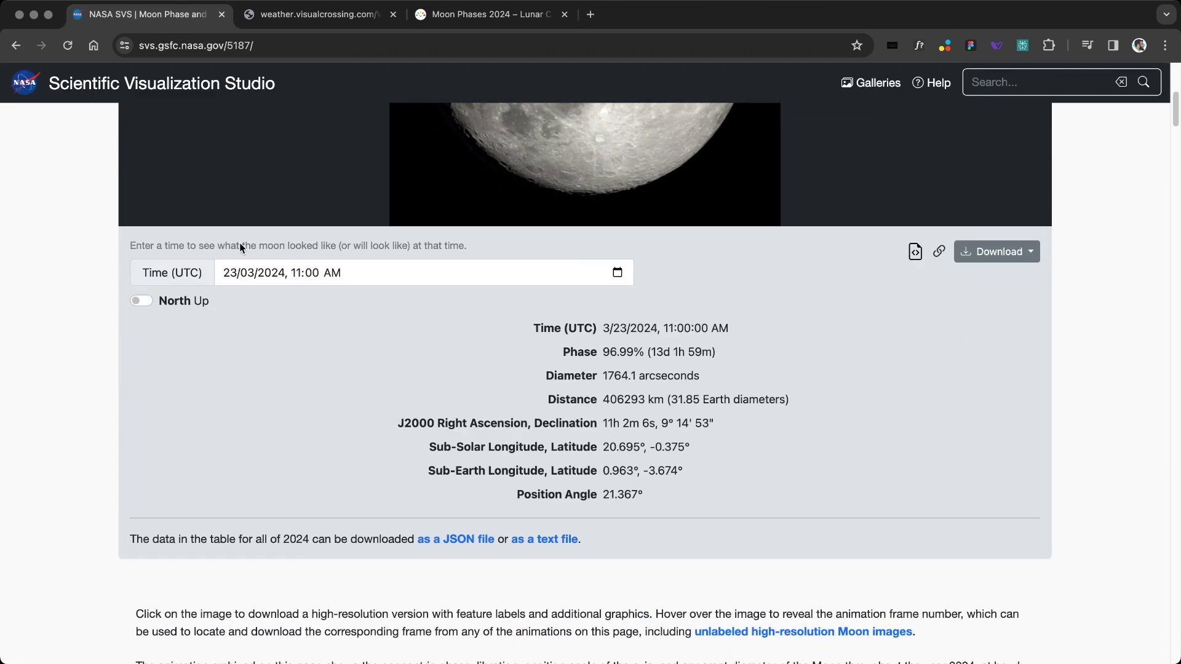
{"action": "left_click", "coordinate": [213, 43]}
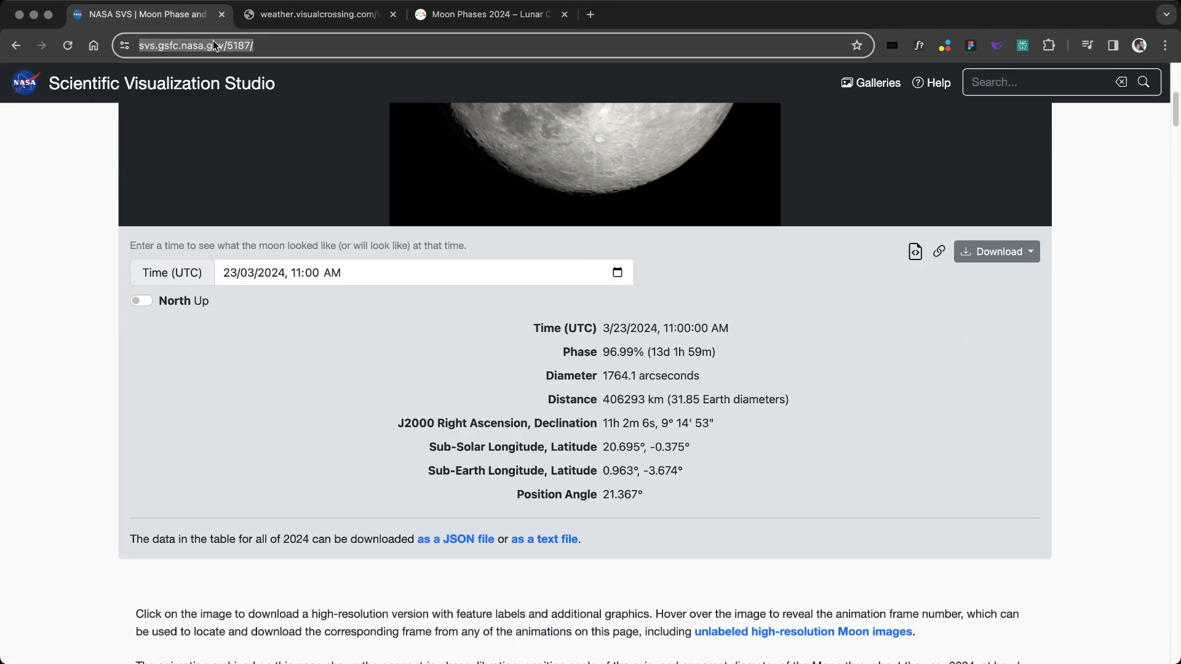
{"action": "left_click", "coordinate": [75, 337]}
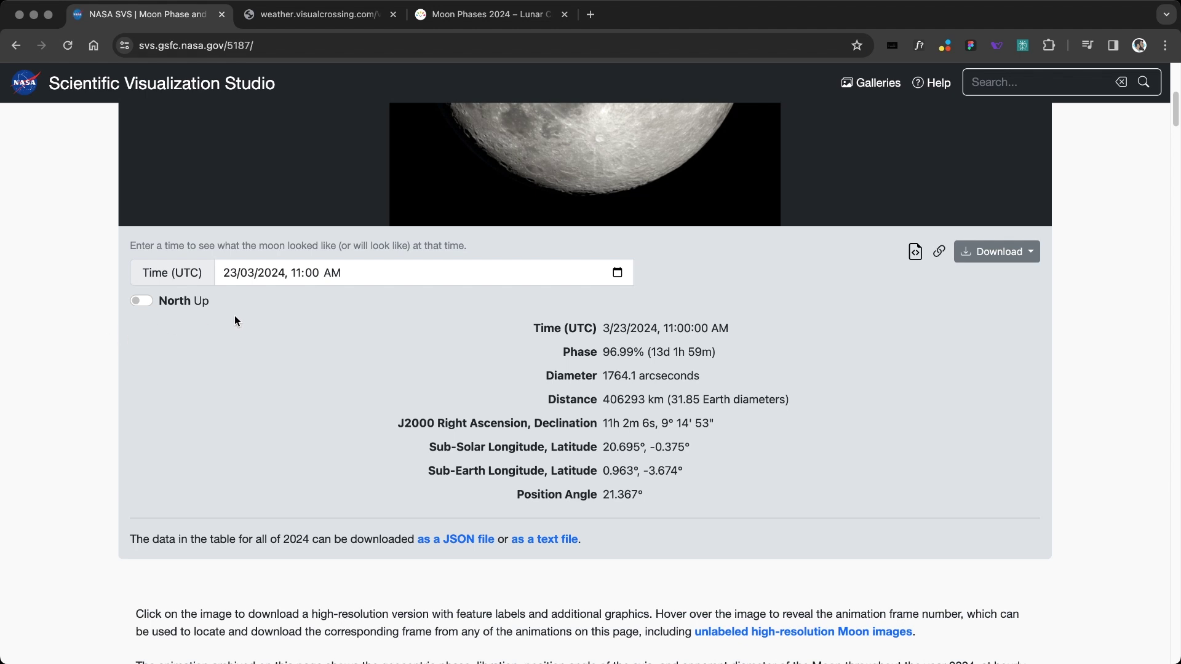
{"action": "left_click", "coordinate": [254, 278]}
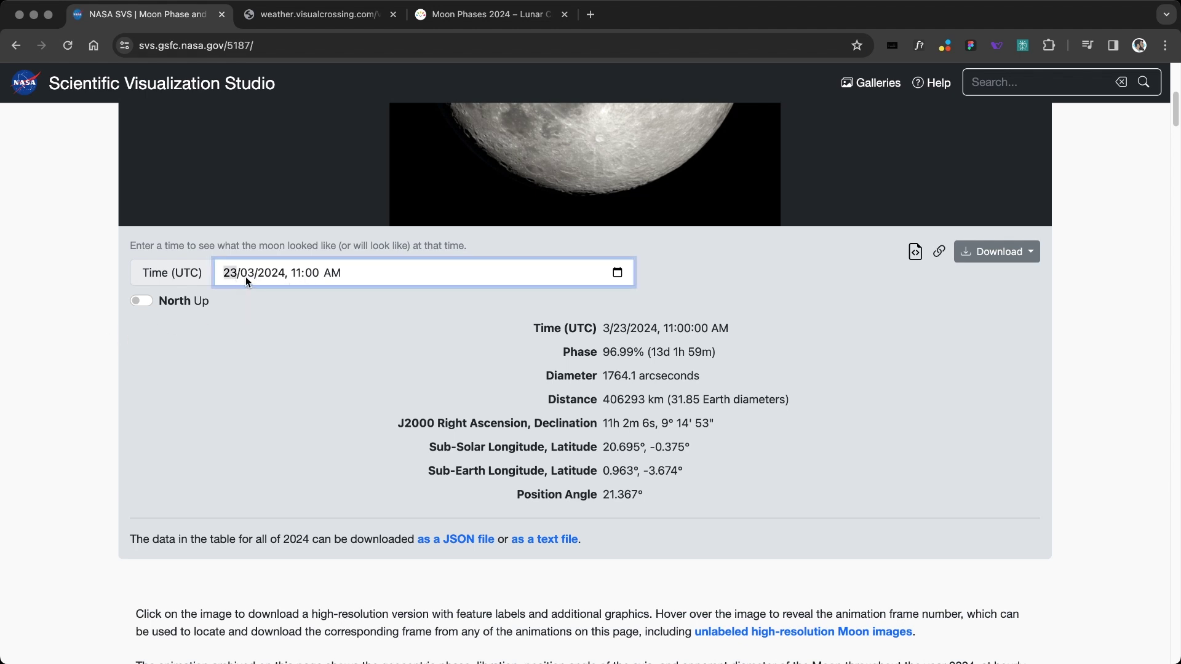
{"action": "type", "text": "10"}
{"action": "left_click", "coordinate": [1114, 277]}
- Open the new-moon frame moon.1668.jpg in its own tab and view it
{"action": "scroll", "coordinate": [1110, 246], "scroll_direction": "up", "scroll_amount": 6}
{"action": "scroll", "coordinate": [1110, 246], "scroll_direction": "down", "scroll_amount": 1}
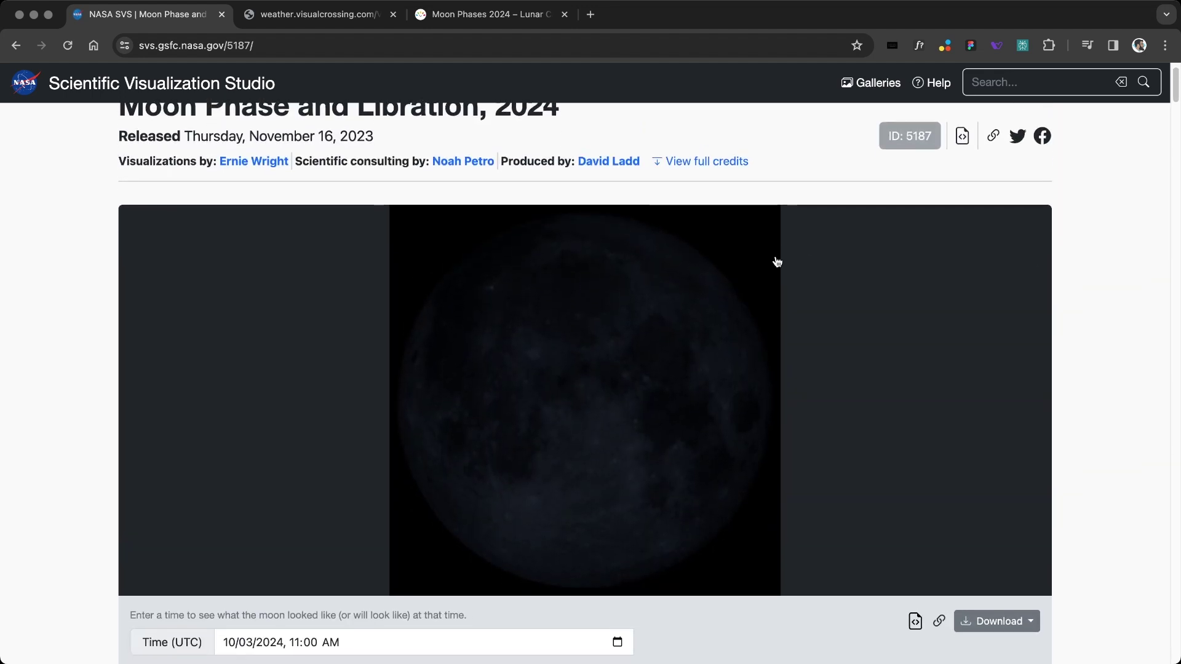
{"action": "left_click", "coordinate": [691, 396], "text": "super"}
{"action": "left_click", "coordinate": [308, 14]}
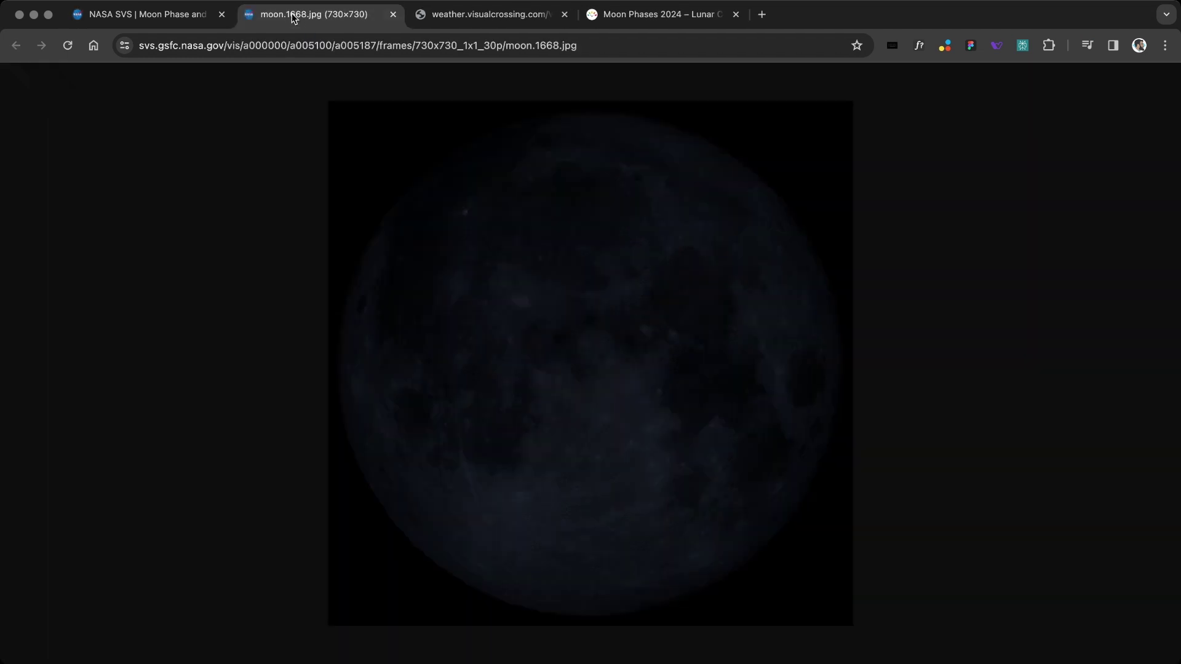
- Step the viewer date through 11 and 12 March to show the growing crescent
{"action": "left_click", "coordinate": [92, 14]}
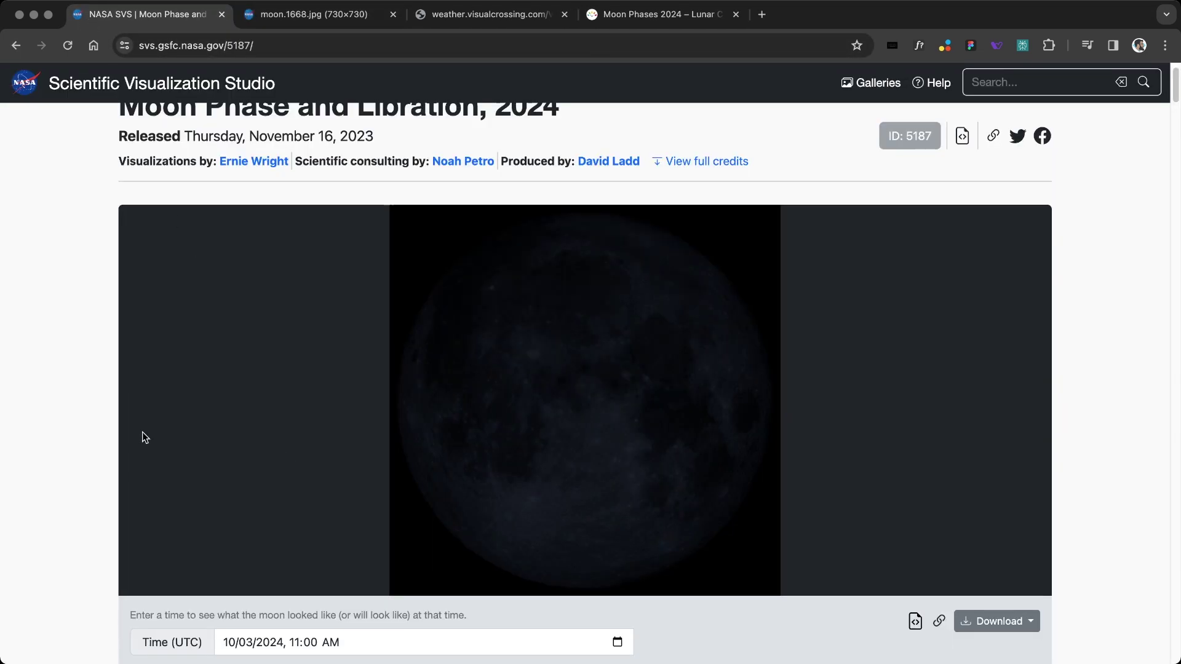
{"action": "left_click", "coordinate": [228, 642]}
{"action": "type", "text": "11"}
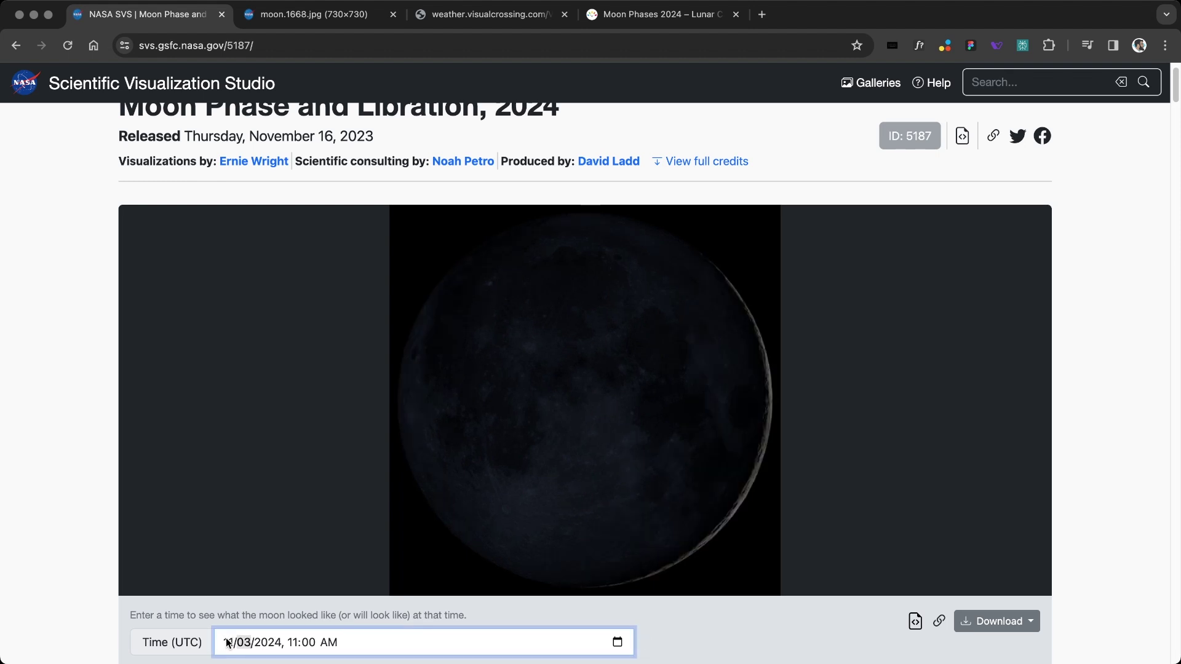
{"action": "left_click", "coordinate": [552, 340]}
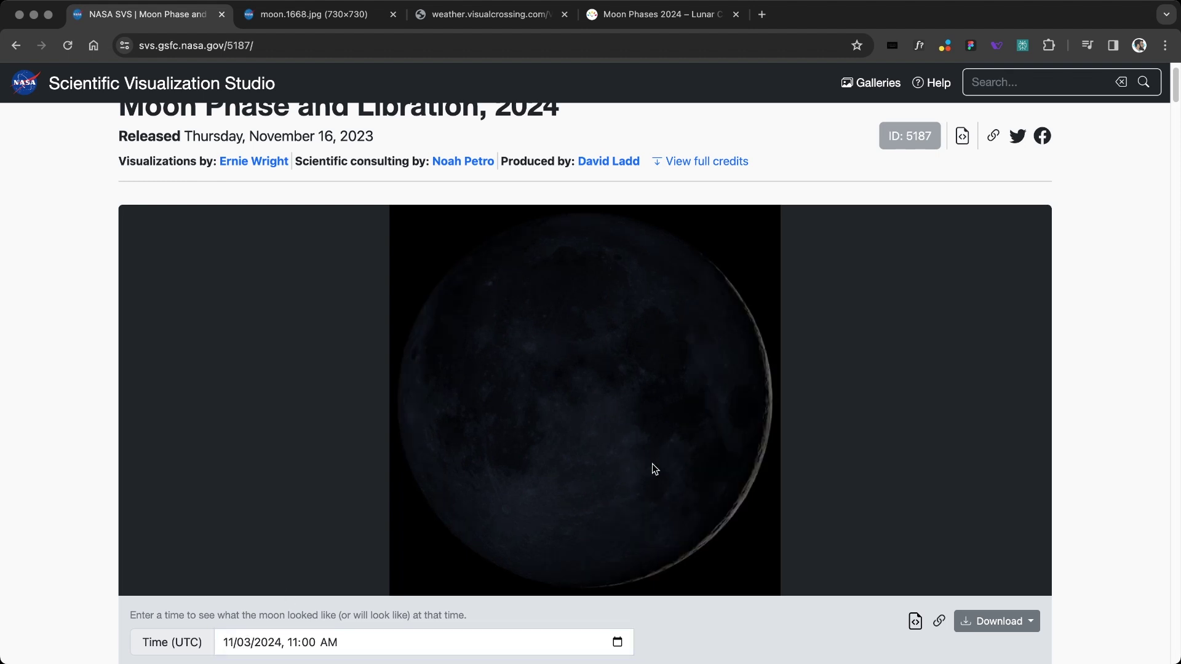
{"action": "left_click", "coordinate": [231, 642]}
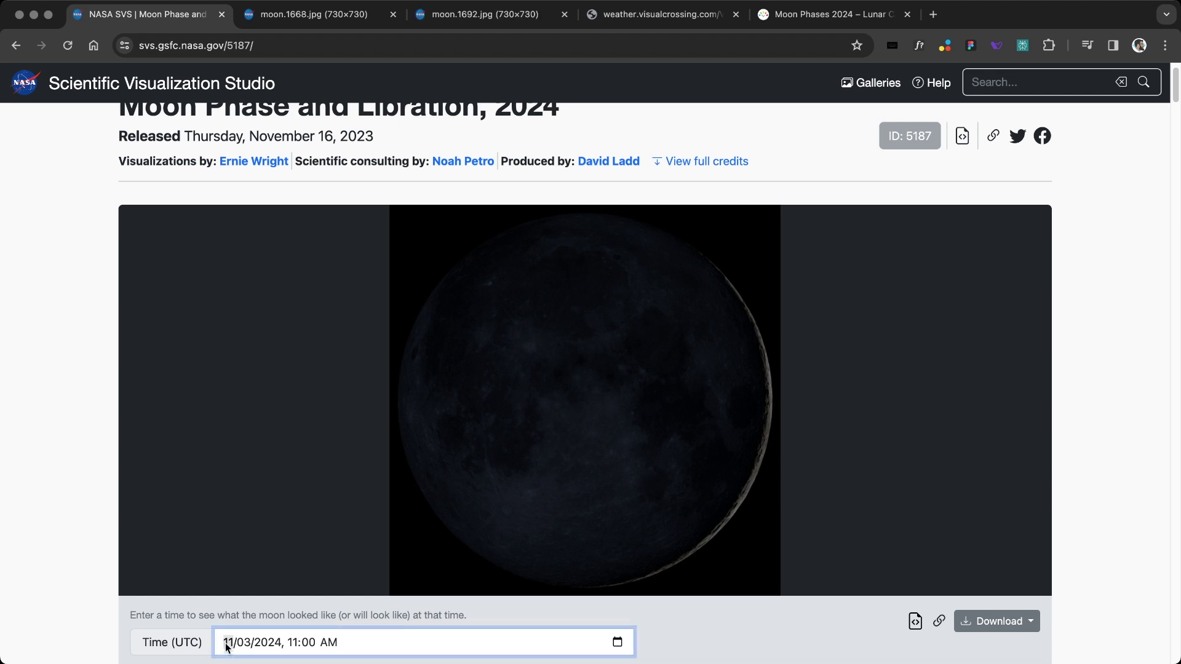
{"action": "type", "text": "12"}
{"action": "left_click", "coordinate": [545, 324]}
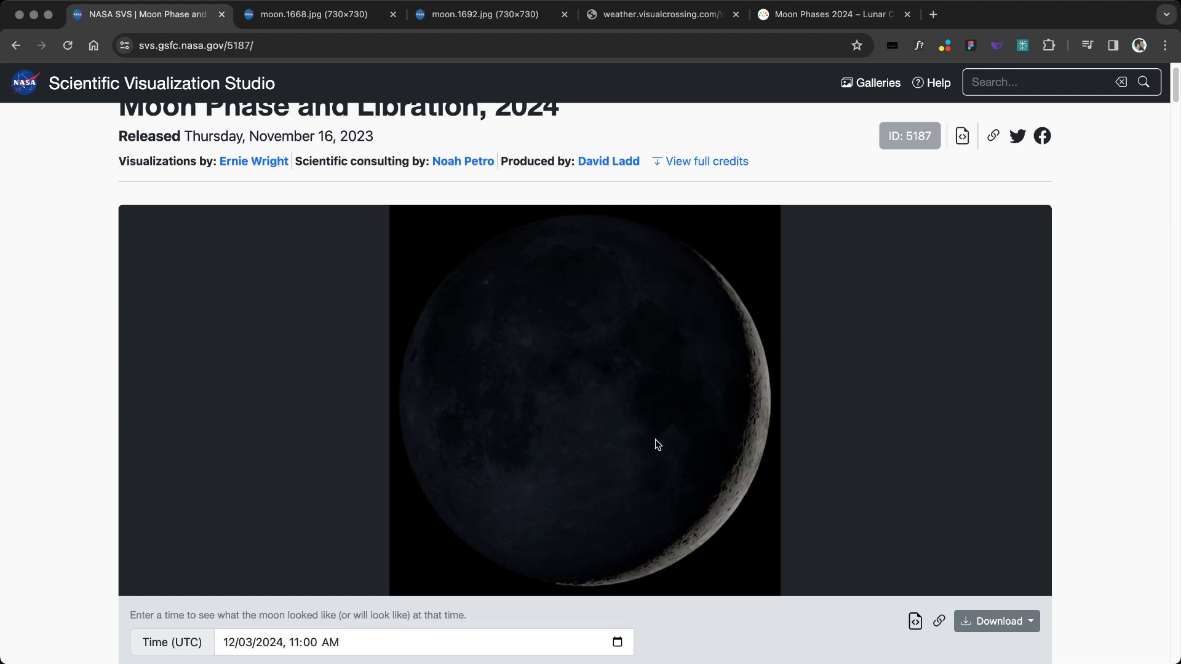
- Open the 12 March moon in a new tab and compare the saved frames, including moon.1716
{"action": "left_click", "coordinate": [619, 412], "text": "super"}
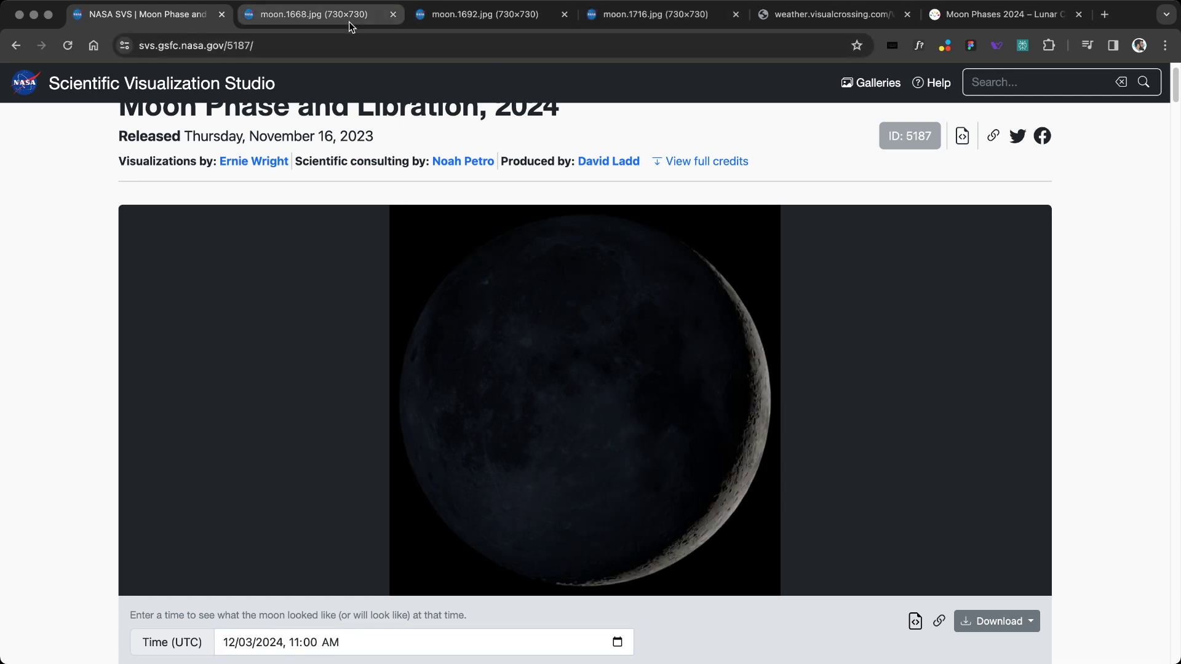
{"action": "left_click", "coordinate": [350, 19]}
{"action": "left_click", "coordinate": [462, 17]}
{"action": "left_click", "coordinate": [593, 16]}
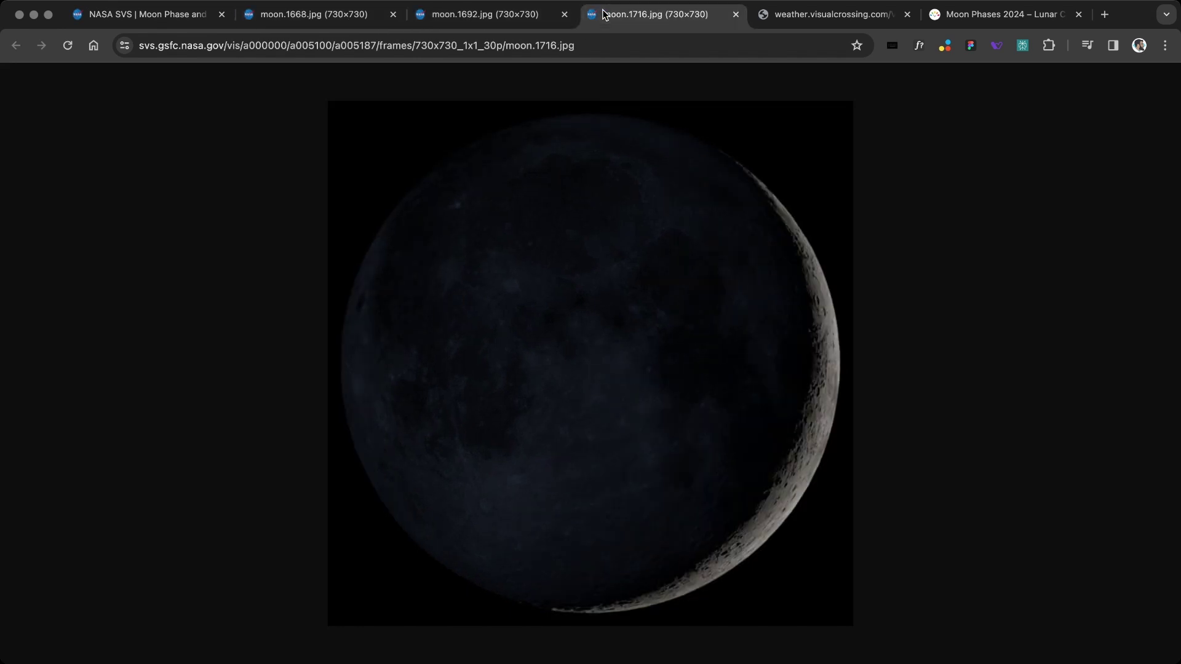
{"action": "left_click", "coordinate": [203, 18]}
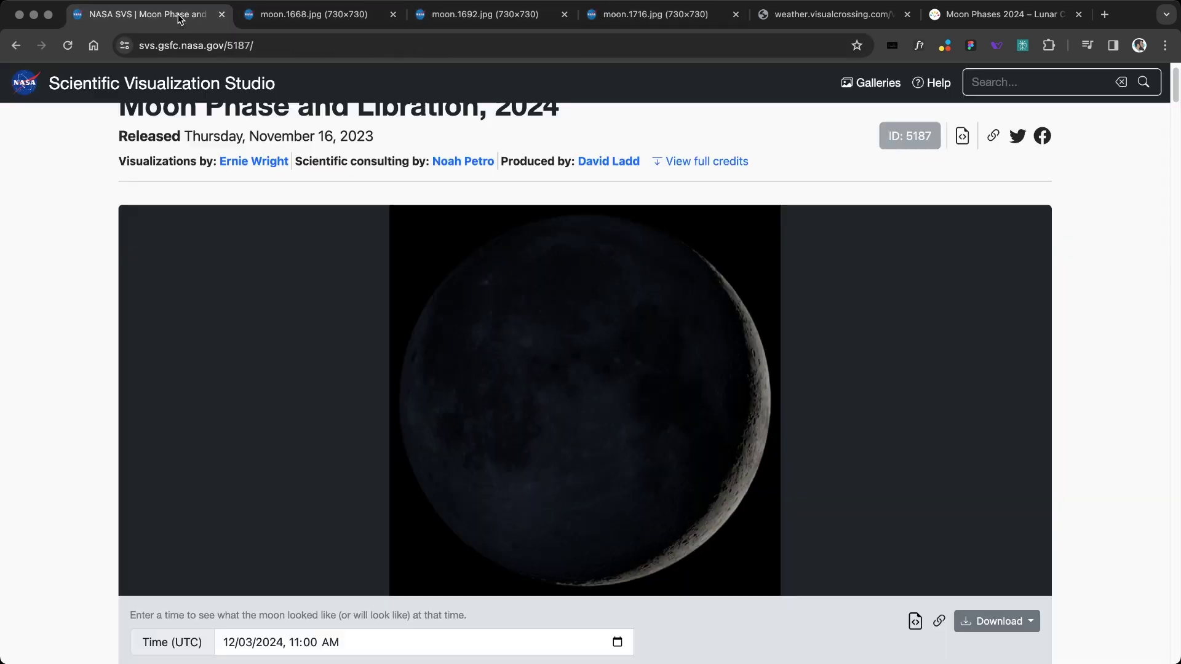
- Set the viewer date to 14/03/2024, 11:00
{"action": "left_click", "coordinate": [231, 644]}
{"action": "type", "text": "01"}
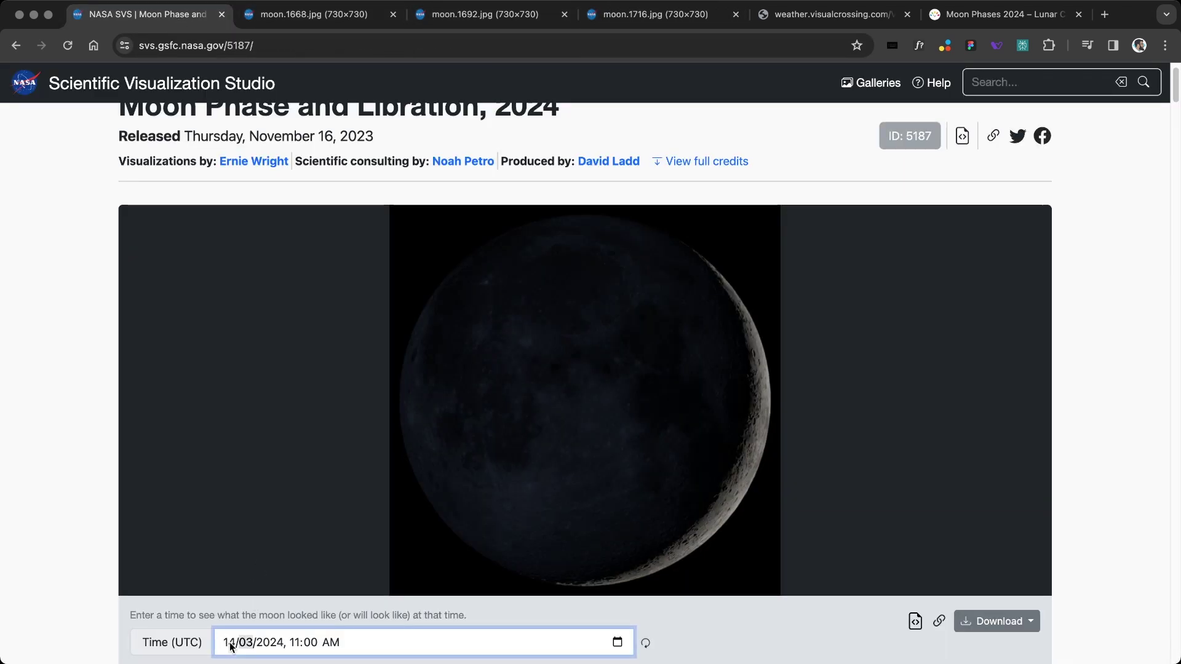
{"action": "left_click", "coordinate": [231, 644]}
{"action": "type", "text": "11"}
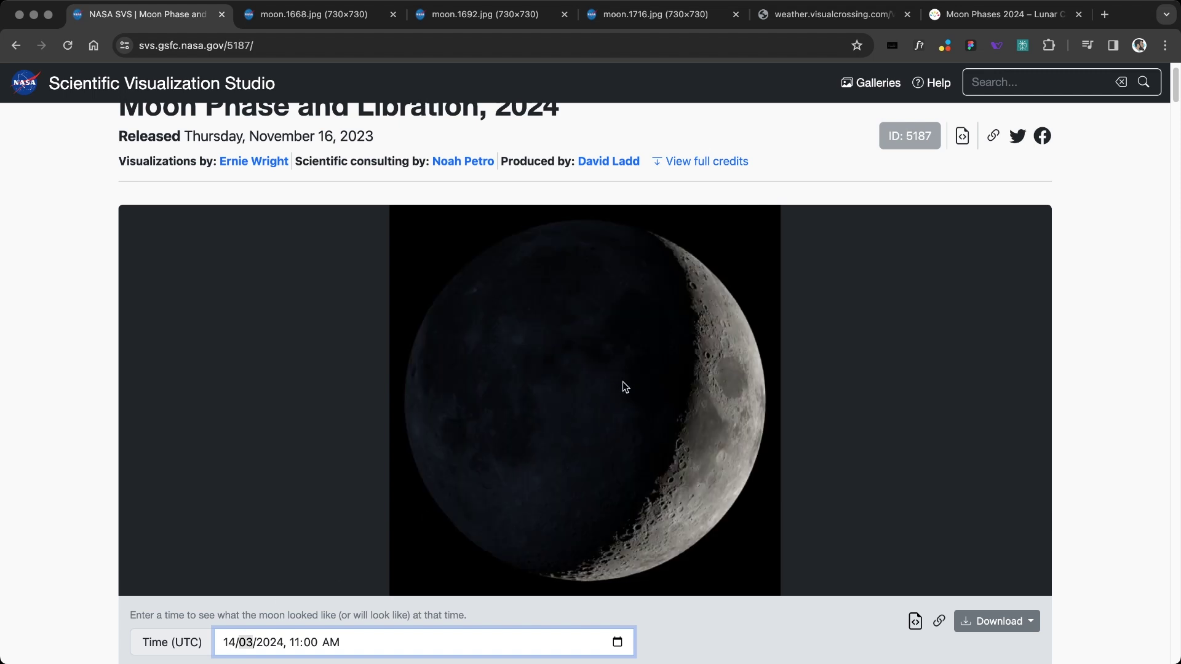
{"action": "left_click", "coordinate": [630, 377]}
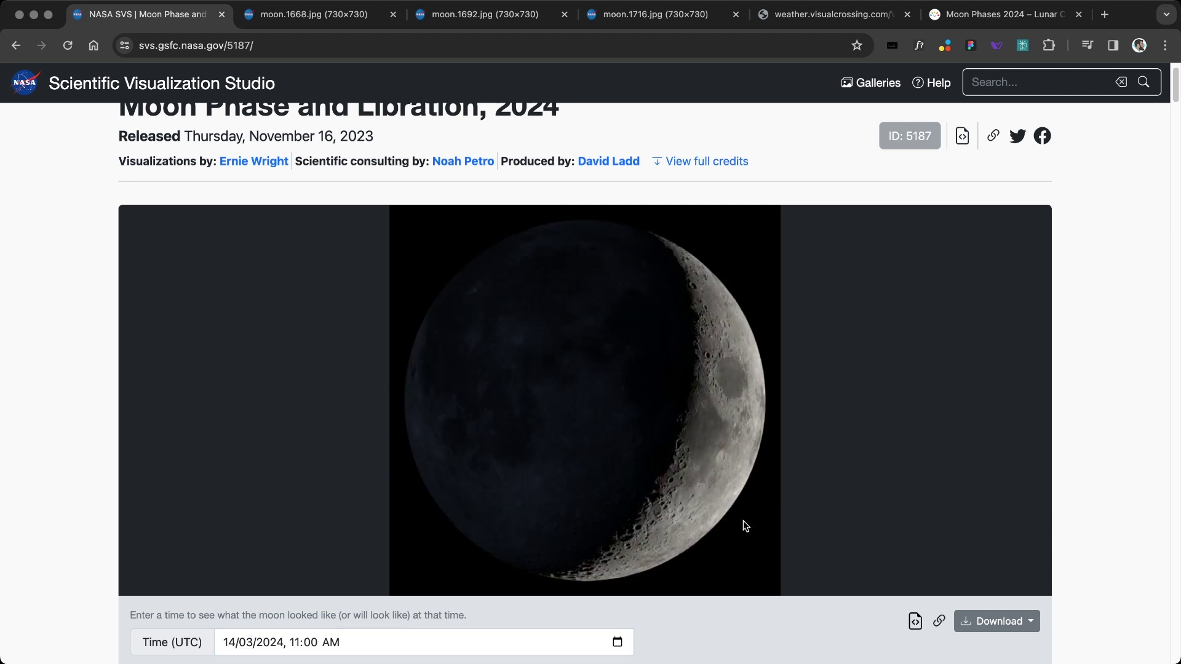
- Open the 14 March moon as moon.1764.jpg, compare it with moon.1716, and show the timeanddate calendar
{"action": "left_click", "coordinate": [703, 326], "text": "super"}
{"action": "left_click", "coordinate": [746, 13]}
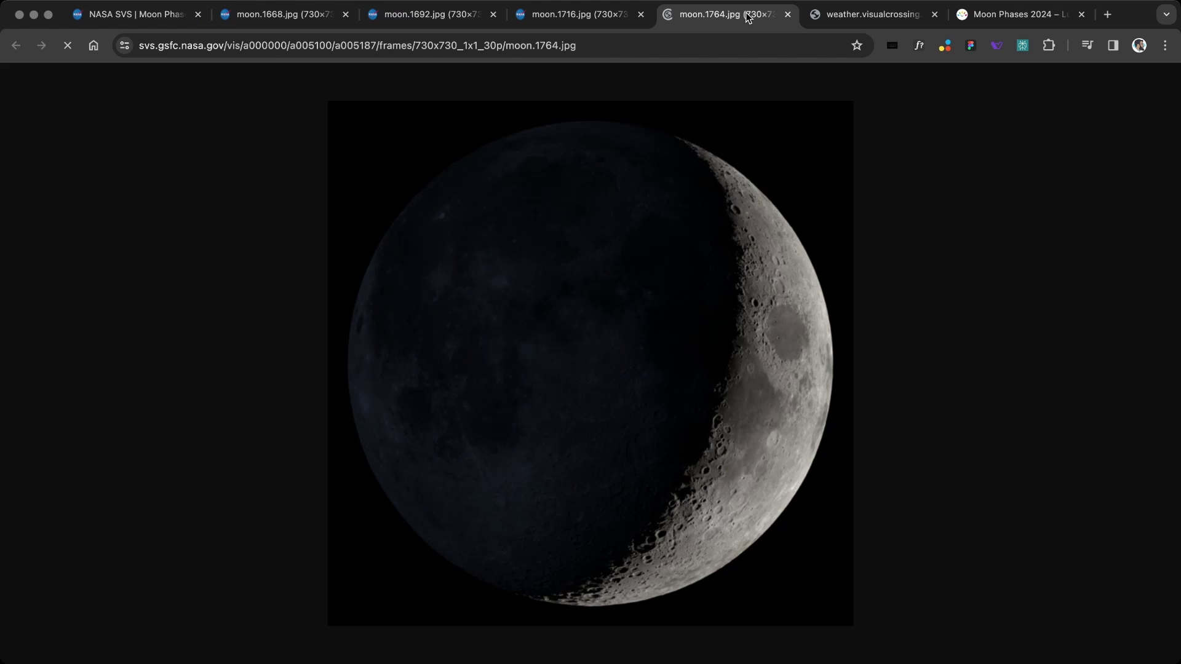
{"action": "left_click", "coordinate": [540, 20]}
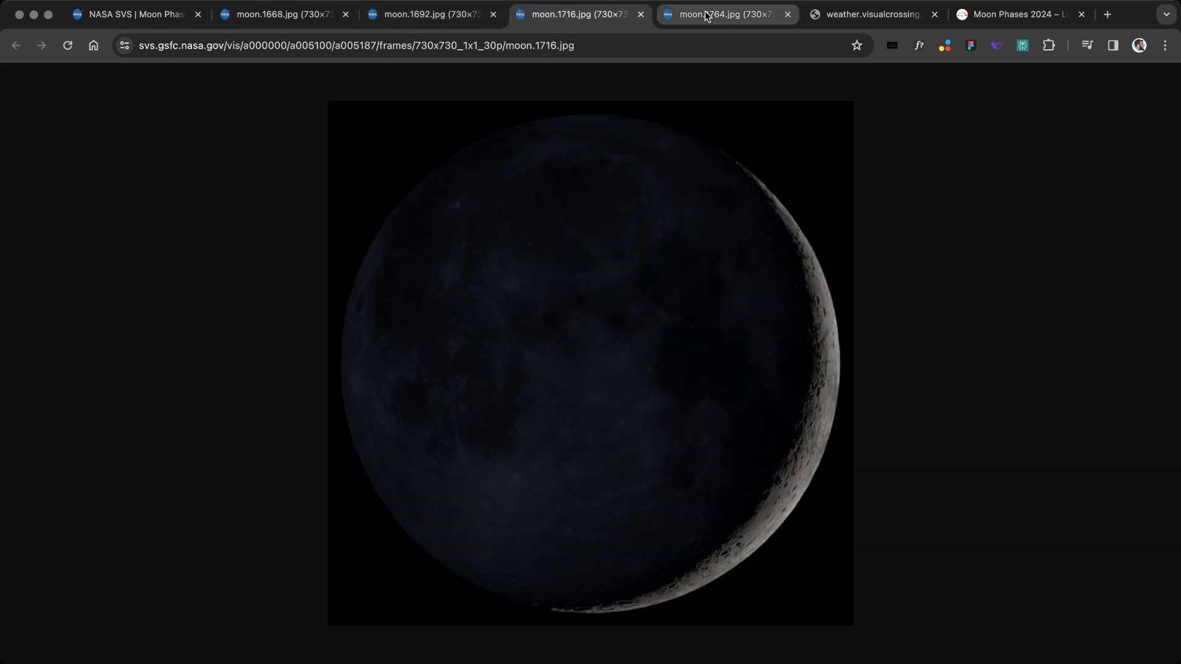
{"action": "key", "text": "super+1"}
{"action": "left_click", "coordinate": [1015, 14]}
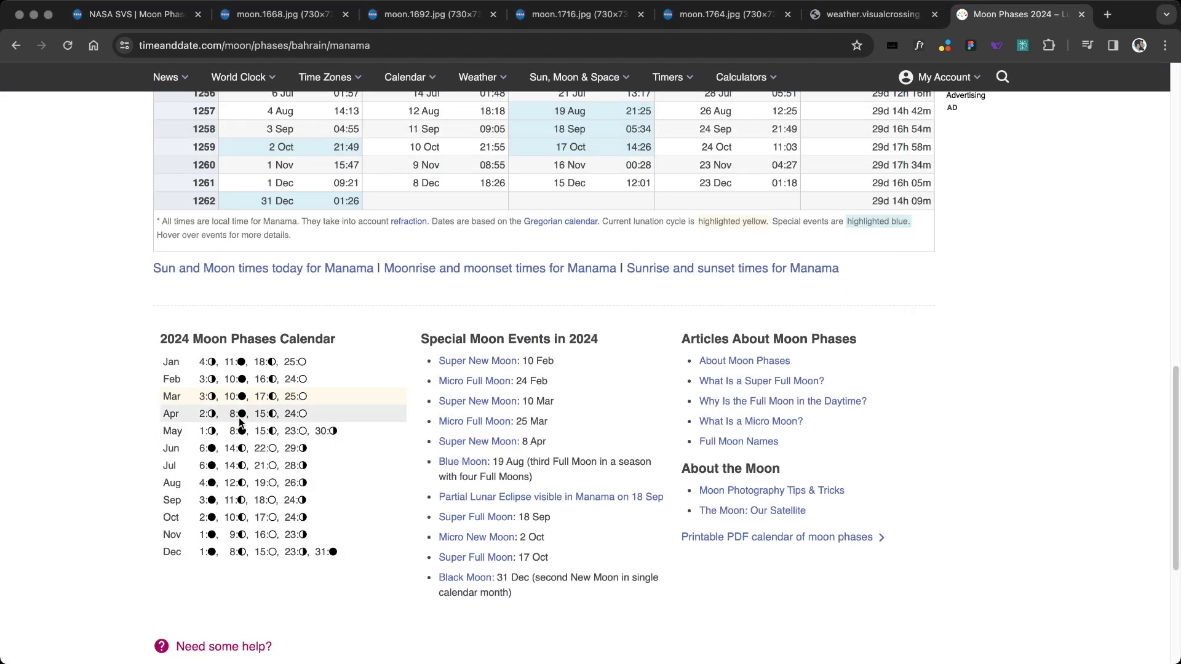
- Set the NASA viewer date to 08/04/2024, 11:00 UTC, showing the nearly new moon
{"action": "key", "text": "super+1"}
{"action": "left_click", "coordinate": [233, 646]}
{"action": "type", "text": "07/"}
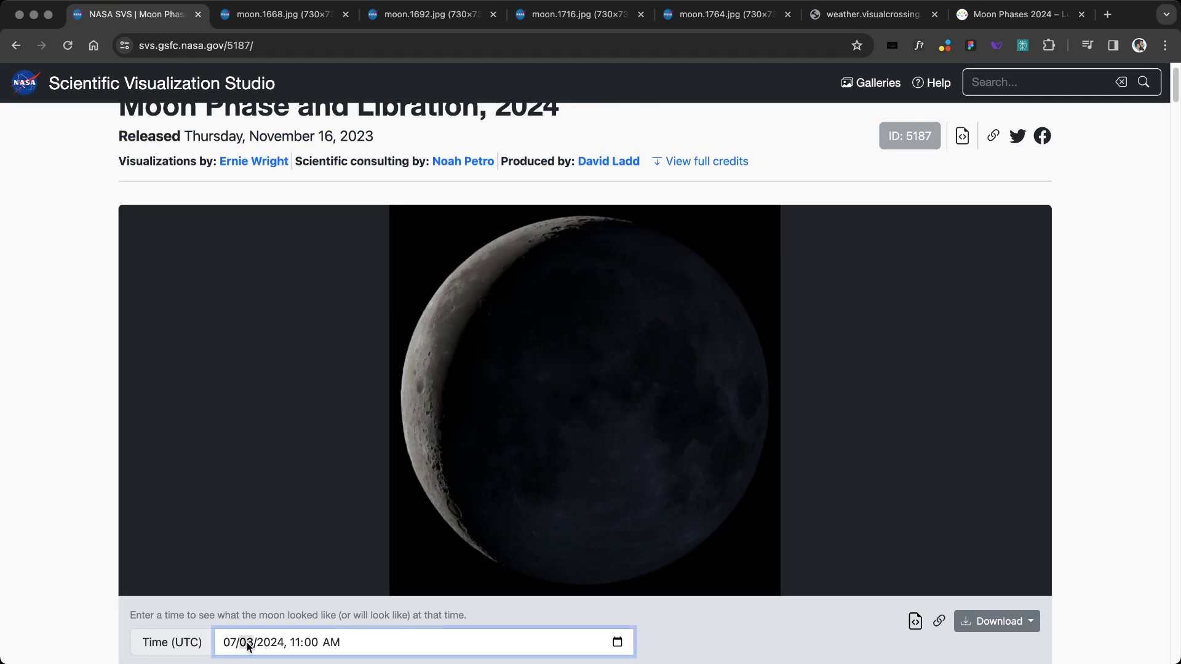
{"action": "type", "text": "04"}
{"action": "left_click", "coordinate": [233, 646]}
{"action": "type", "text": "08"}
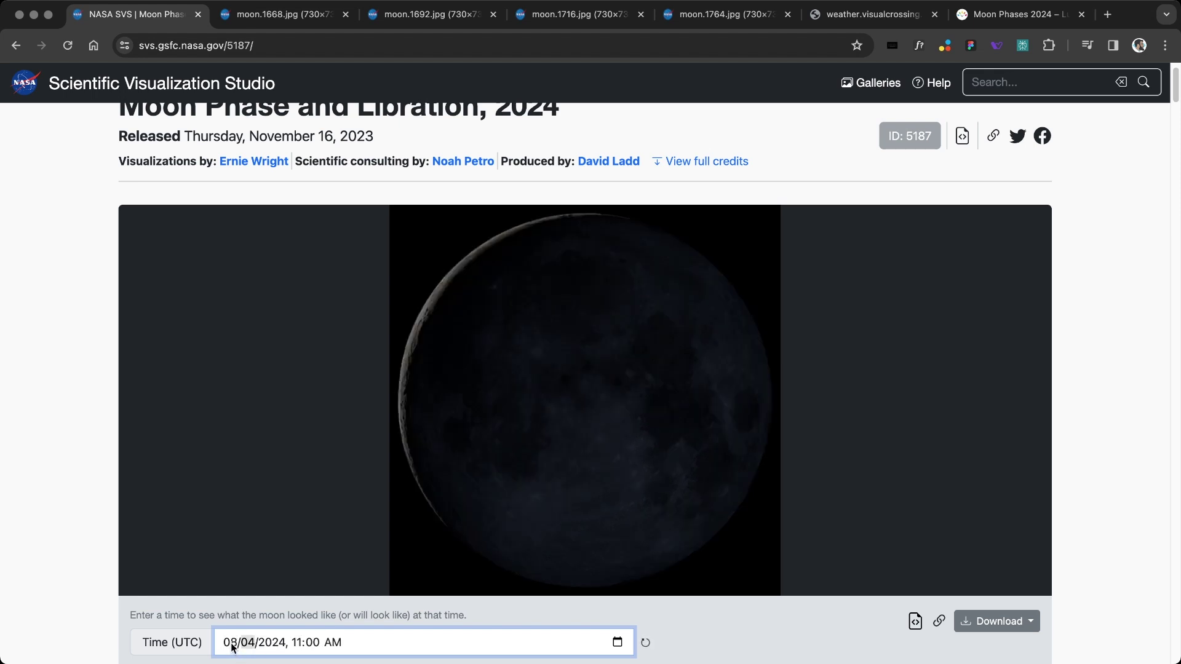
{"action": "left_click", "coordinate": [73, 440]}
{"action": "scroll", "coordinate": [72, 440], "scroll_direction": "down", "scroll_amount": 1}
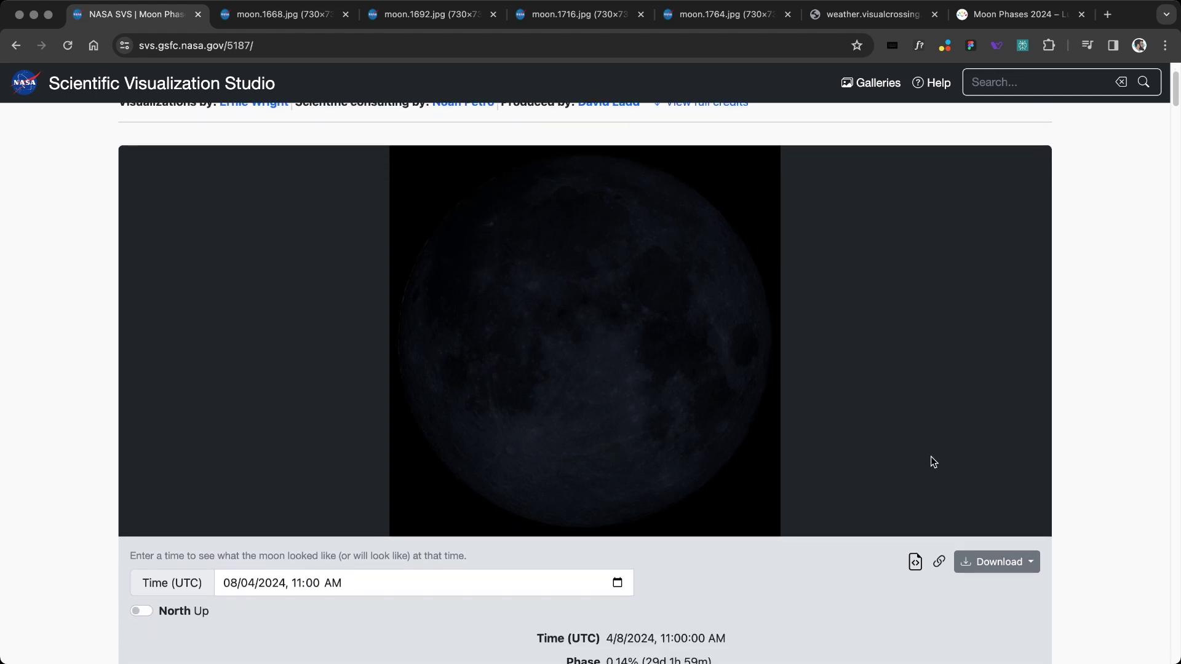
- Open the dial-a-moon API JSON for that date and highlight its age field
{"action": "left_click", "coordinate": [915, 563]}
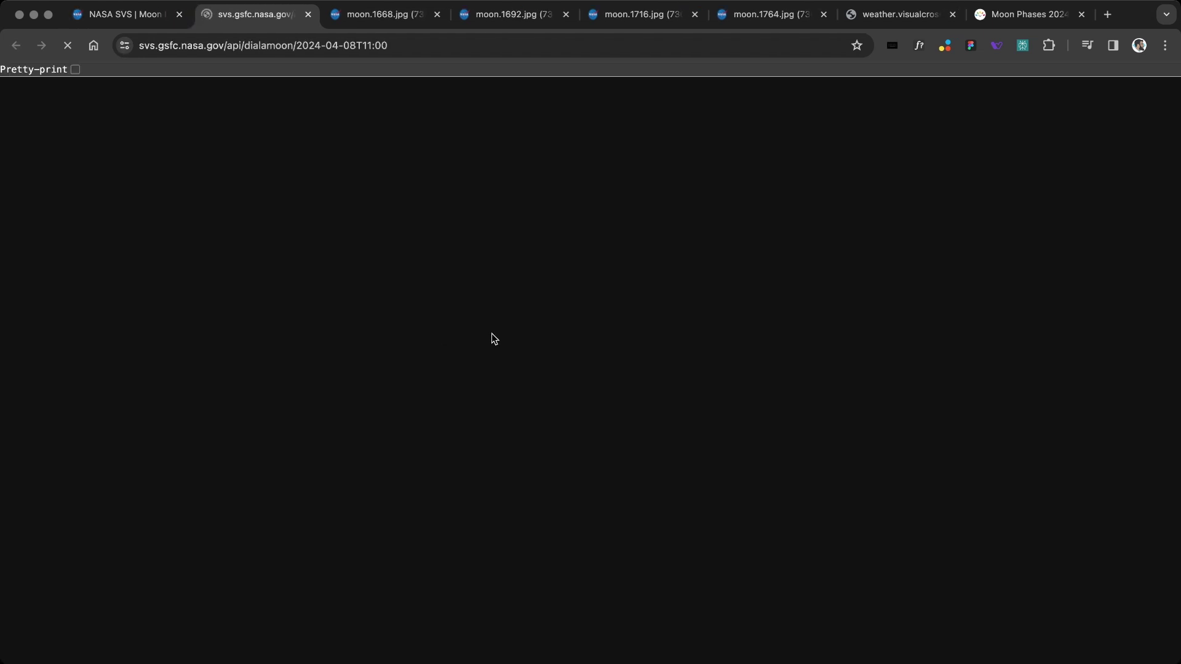
{"action": "scroll", "coordinate": [448, 233], "scroll_direction": "down", "scroll_amount": 10}
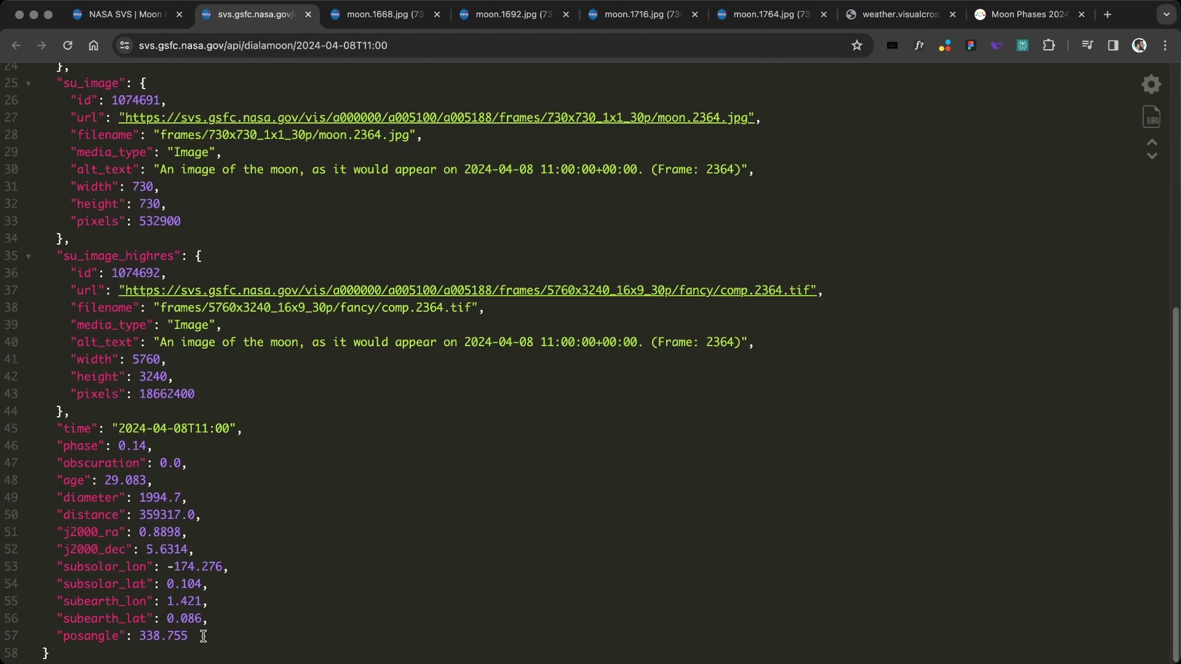
{"action": "left_click_drag", "start_coordinate": [189, 635], "coordinate": [44, 413]}
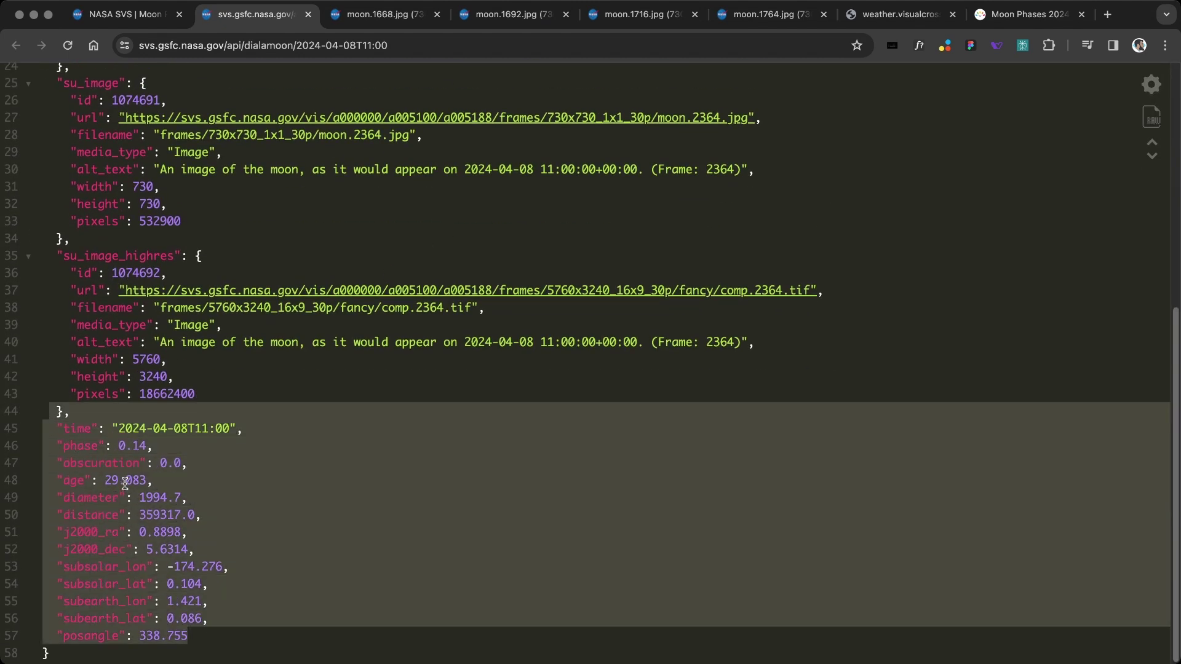
{"action": "left_click", "coordinate": [125, 484]}
{"action": "left_click_drag", "start_coordinate": [63, 480], "coordinate": [168, 481]}
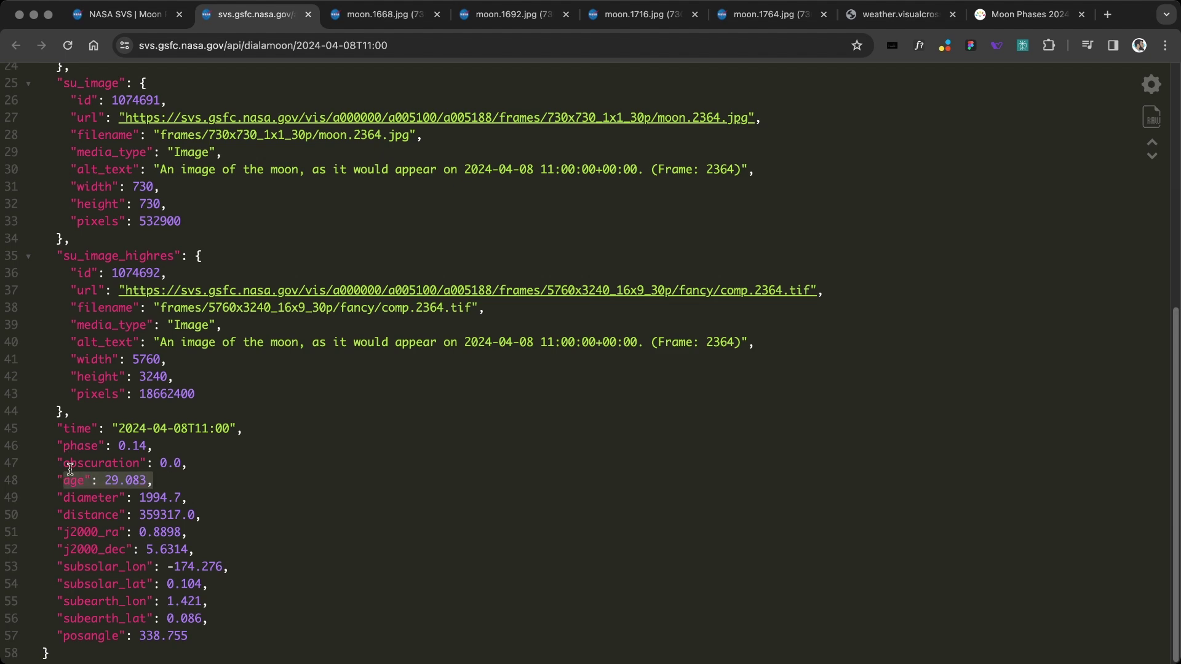
{"action": "left_click_drag", "start_coordinate": [57, 481], "coordinate": [181, 483]}
{"action": "scroll", "coordinate": [344, 437], "scroll_direction": "up", "scroll_amount": 5}
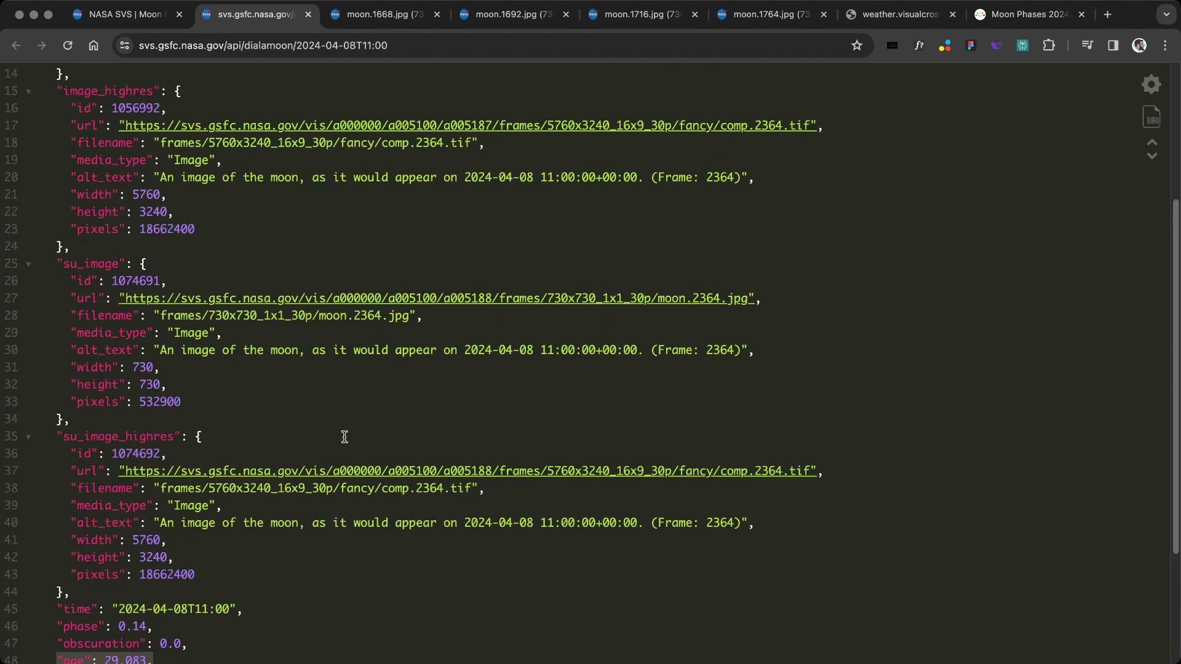
{"action": "scroll", "coordinate": [344, 438], "scroll_direction": "up", "scroll_amount": 5}
{"action": "left_click", "coordinate": [107, 15]}
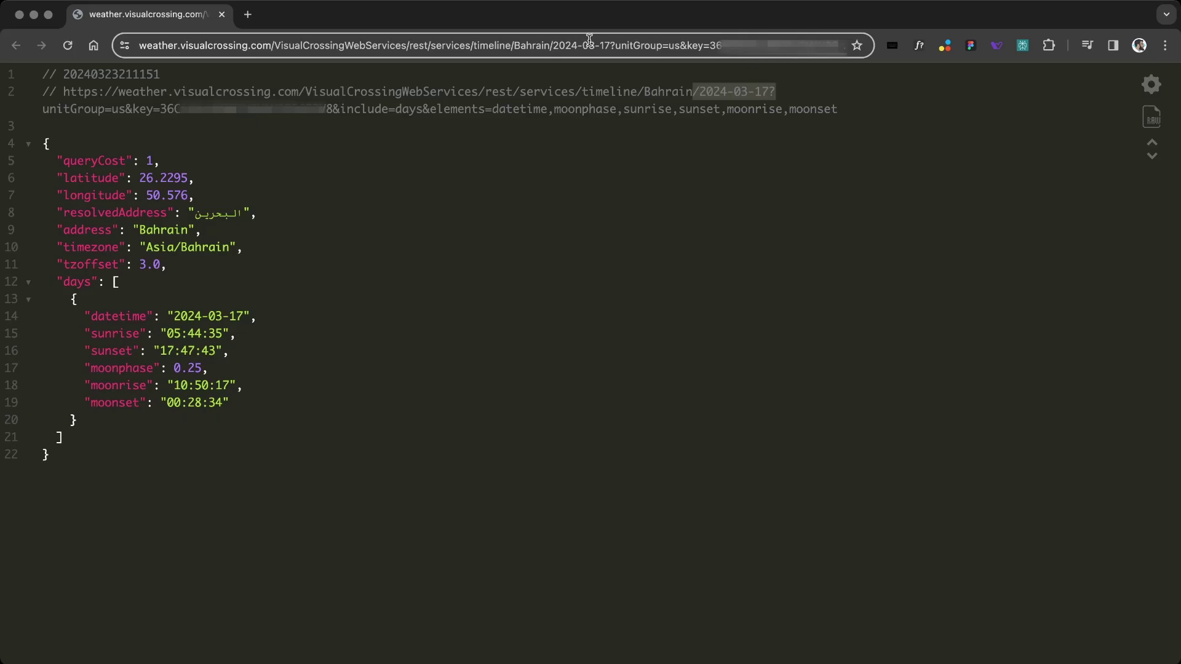
- Change the Visual Crossing Bahrain query date to 2024-03-23 and rerun it
{"action": "left_click", "coordinate": [601, 45]}
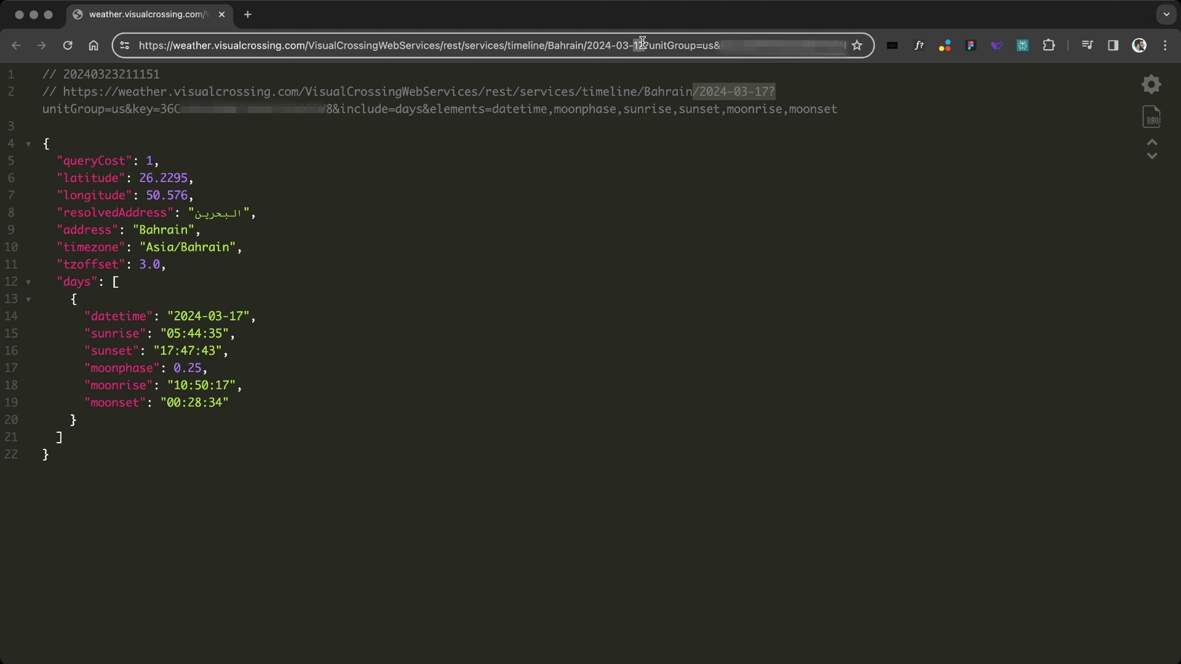
{"action": "key", "text": "BackSpace"}
{"action": "type", "text": "23"}
{"action": "key", "text": "Return"}
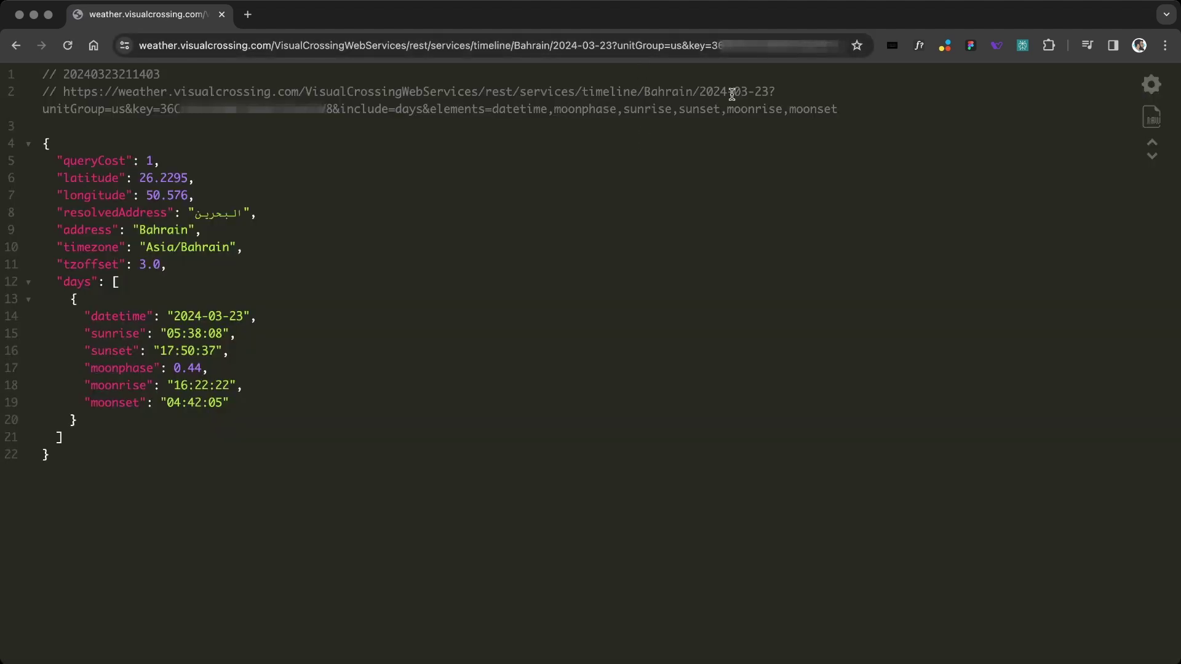
- Examine the request URL parameters and the sunrise-to-moonset and datetime values in the response
{"action": "left_click_drag", "start_coordinate": [732, 94], "coordinate": [778, 93]}
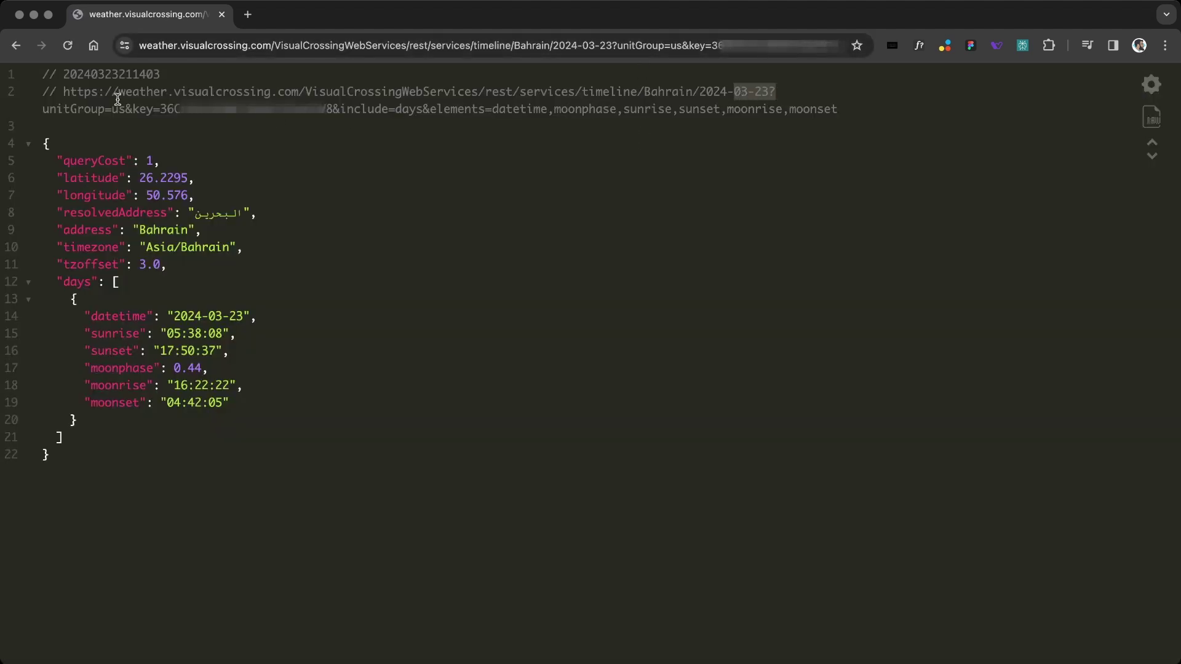
{"action": "double_click", "coordinate": [164, 109]}
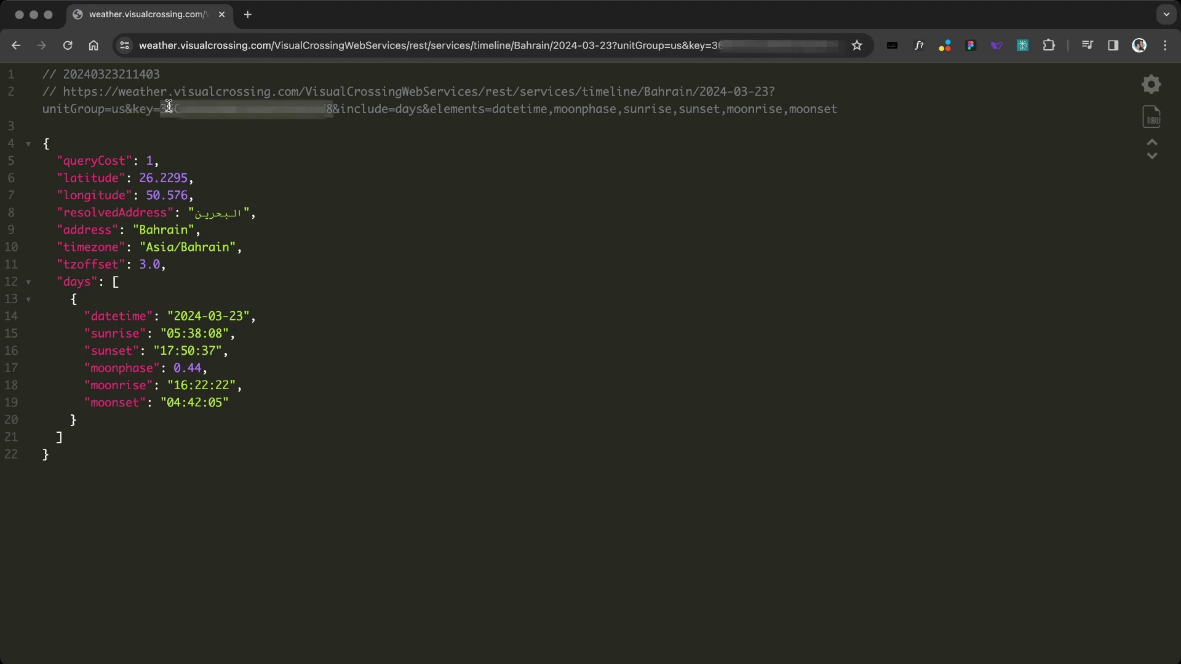
{"action": "left_click_drag", "start_coordinate": [346, 108], "coordinate": [846, 109]}
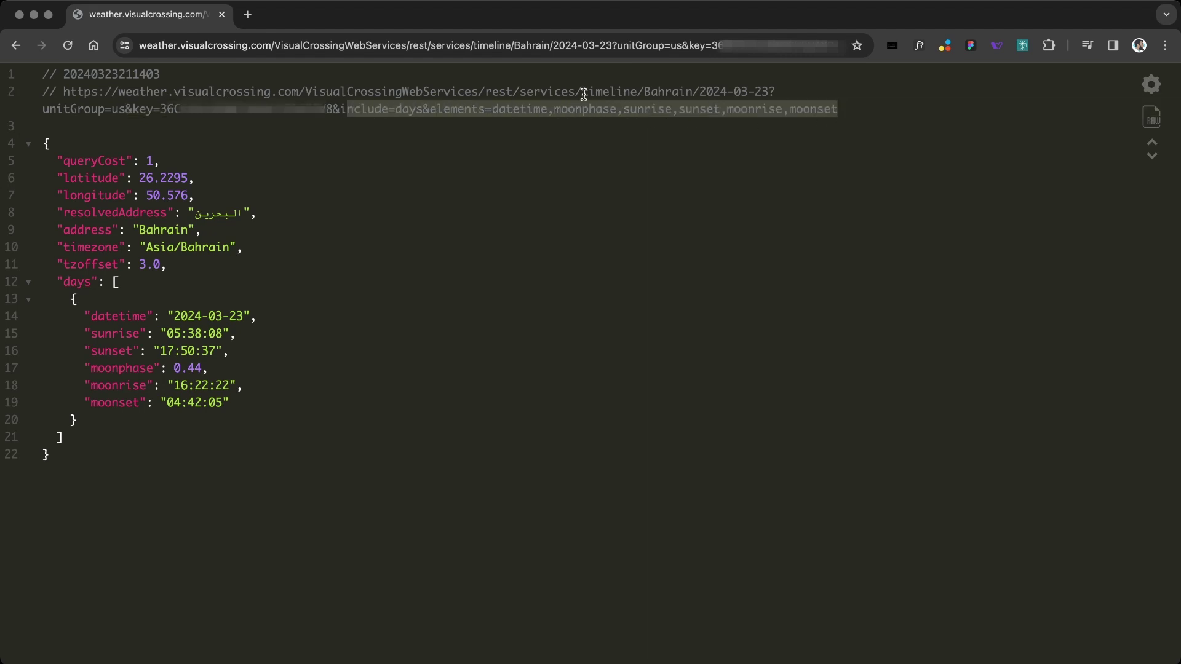
{"action": "left_click_drag", "start_coordinate": [589, 94], "coordinate": [377, 93]}
{"action": "left_click", "coordinate": [576, 169]}
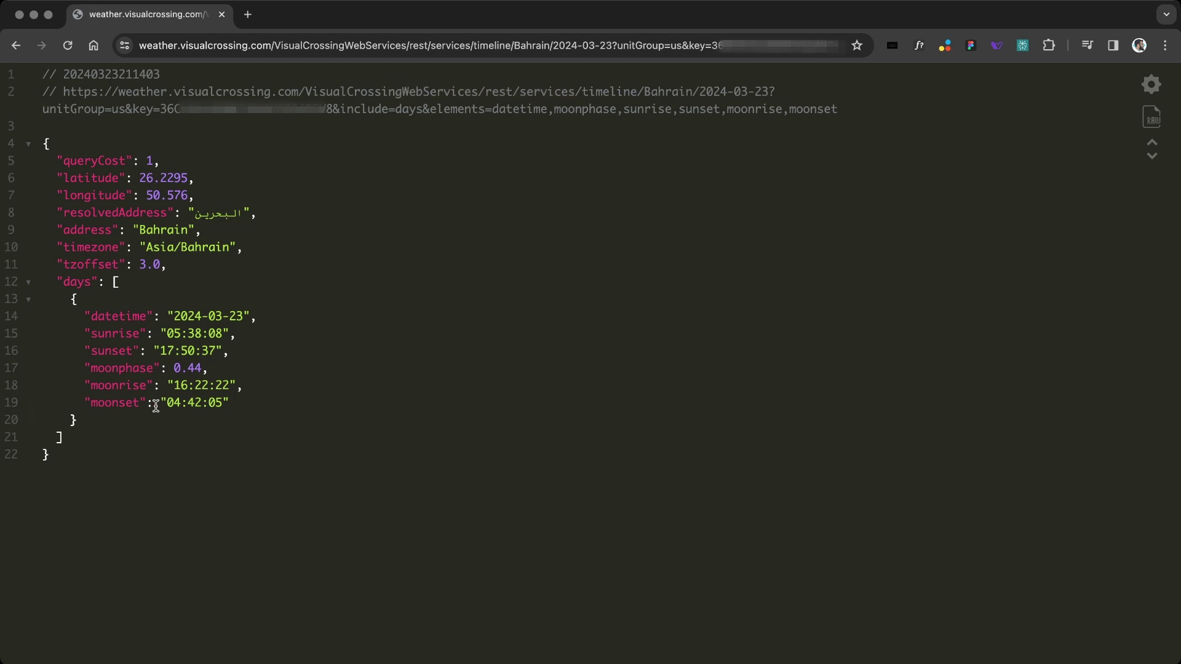
{"action": "left_click_drag", "start_coordinate": [222, 402], "coordinate": [57, 334]}
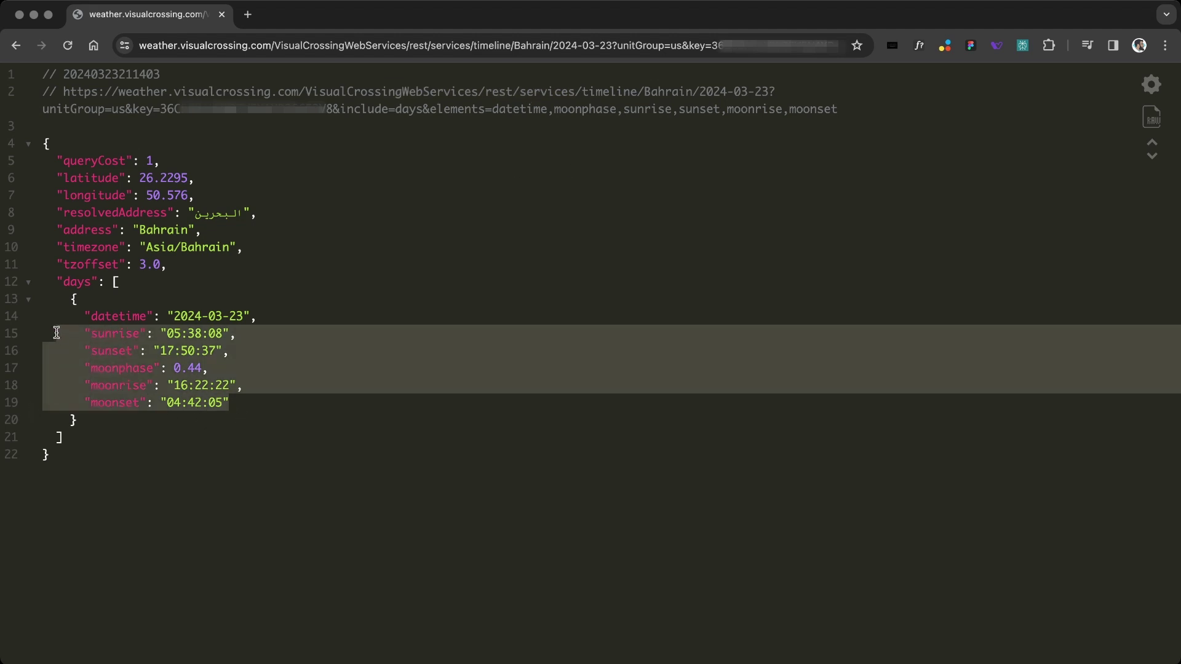
{"action": "left_click_drag", "start_coordinate": [105, 300], "coordinate": [253, 315]}
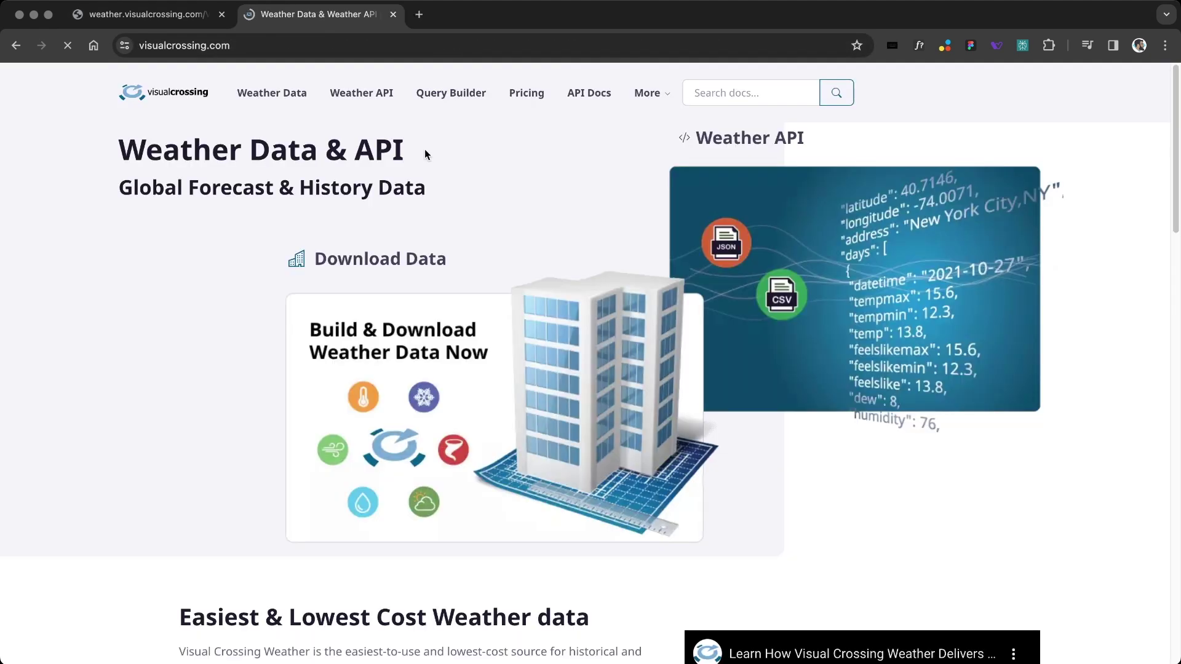
- Open the Timeline Weather API docs and search the page for 'moon'
{"action": "left_click", "coordinate": [572, 98]}
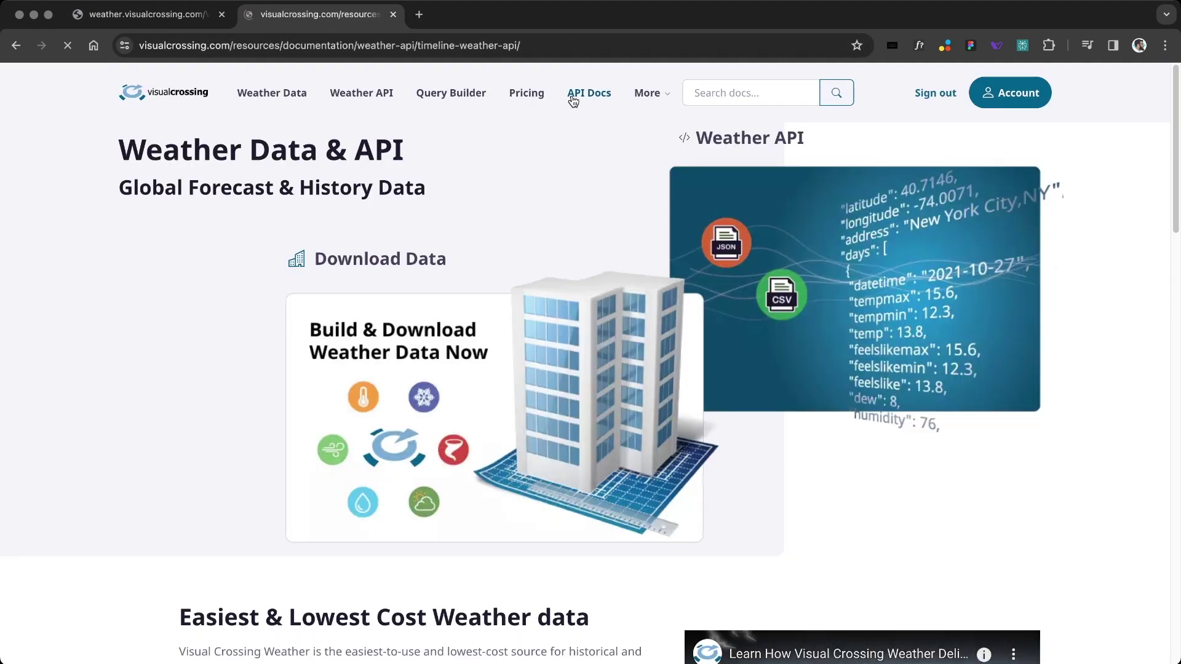
{"action": "scroll", "coordinate": [360, 298], "scroll_direction": "down", "scroll_amount": 6}
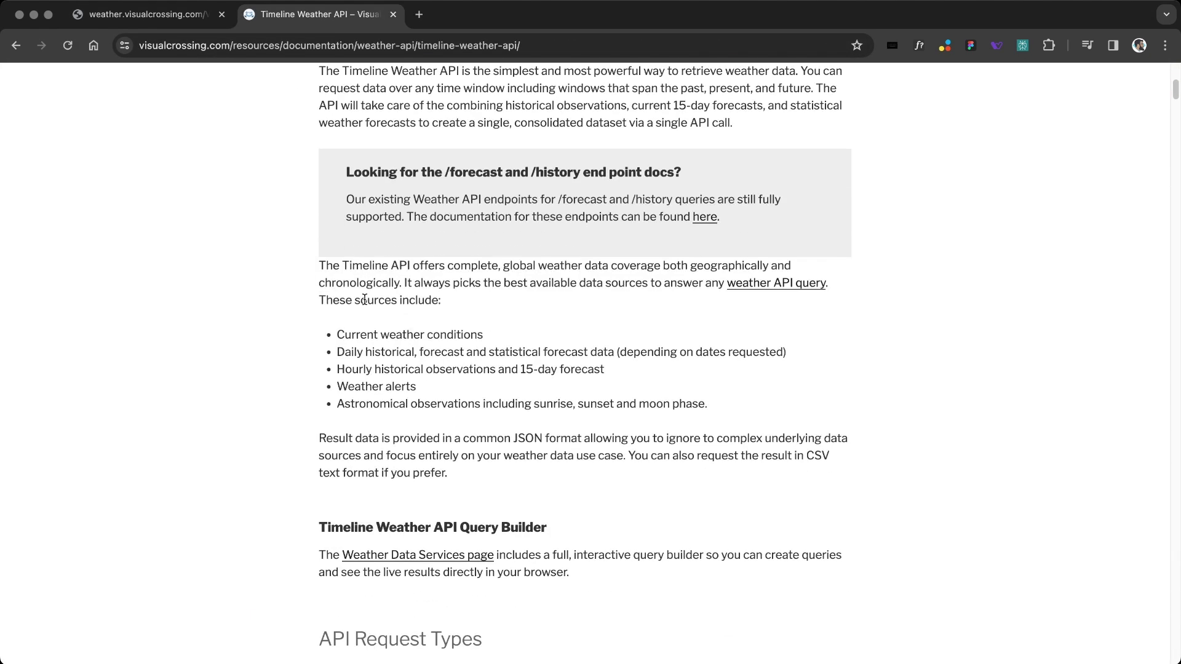
{"action": "scroll", "coordinate": [364, 300], "scroll_direction": "down", "scroll_amount": 6}
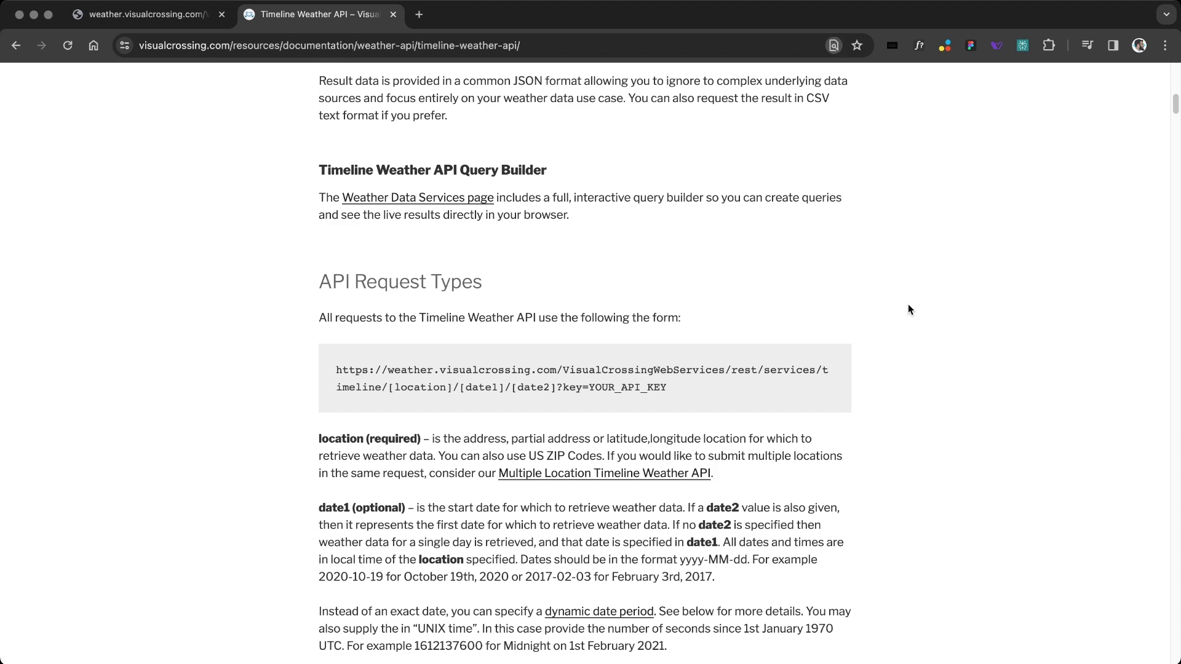
{"action": "type", "text": "moon"}
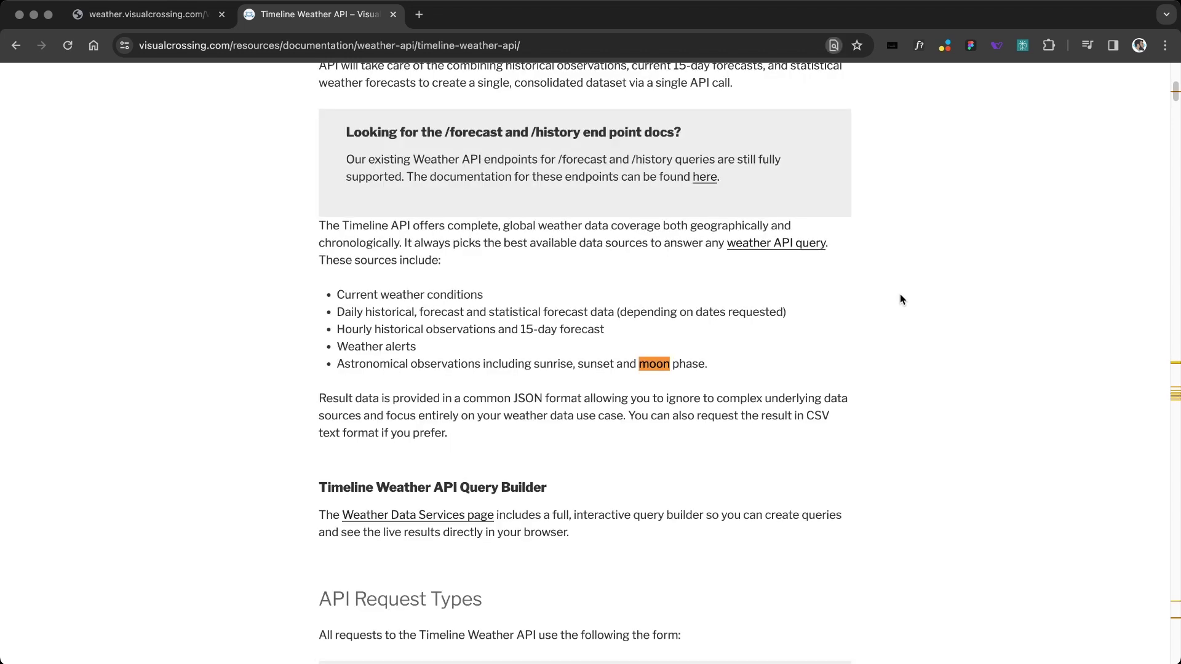
{"action": "key", "text": "Escape"}
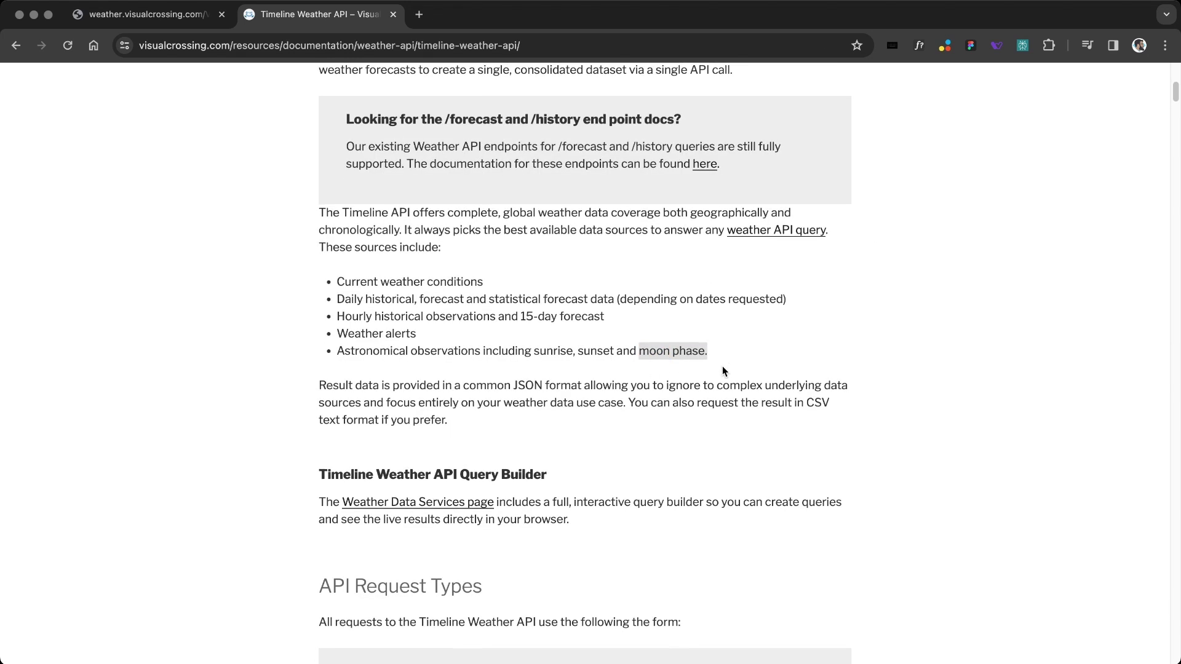
- Read down to the API Request Types section, then select Figma's Moon Phase Clock frame
{"action": "scroll", "coordinate": [722, 367], "scroll_direction": "down", "scroll_amount": 5}
{"action": "scroll", "coordinate": [722, 367], "scroll_direction": "down", "scroll_amount": 3}
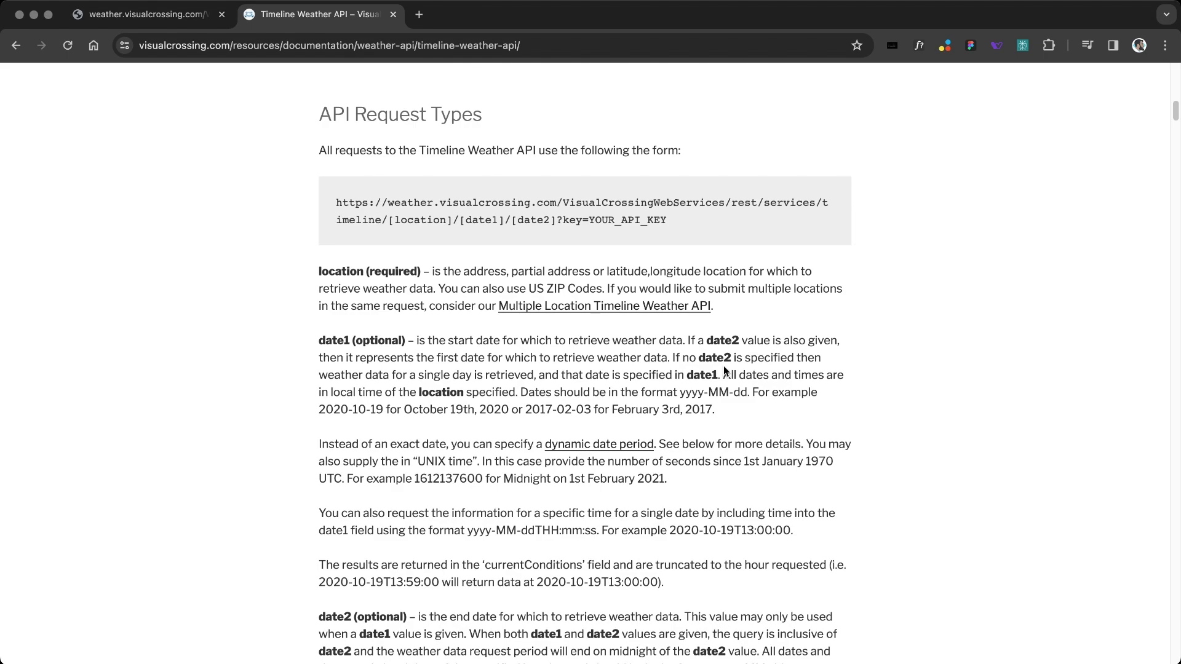
{"action": "scroll", "coordinate": [726, 368], "scroll_direction": "down", "scroll_amount": 10}
{"action": "scroll", "coordinate": [766, 356], "scroll_direction": "down", "scroll_amount": 1}
{"action": "left_click", "coordinate": [525, 299]}
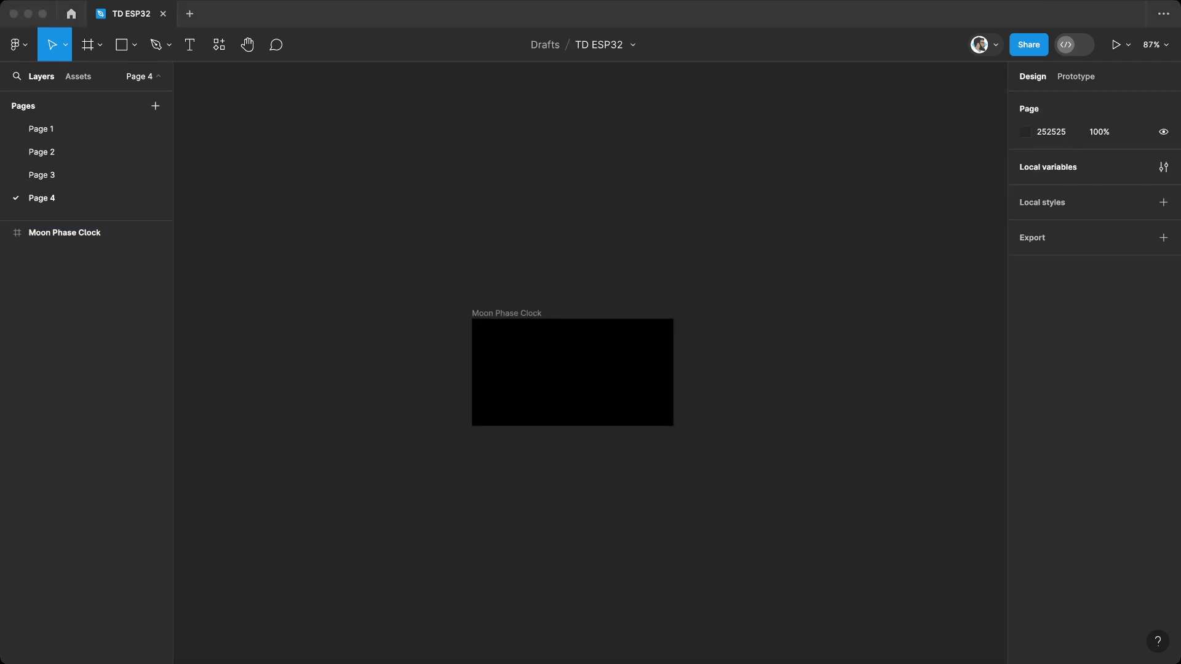
- Place the moon-phase images on the canvas and delete the extra thirtieth moon
{"action": "left_click_drag", "start_coordinate": [364, 174], "coordinate": [474, 154]}
{"action": "scroll", "coordinate": [663, 398], "scroll_direction": "down", "scroll_amount": 10}
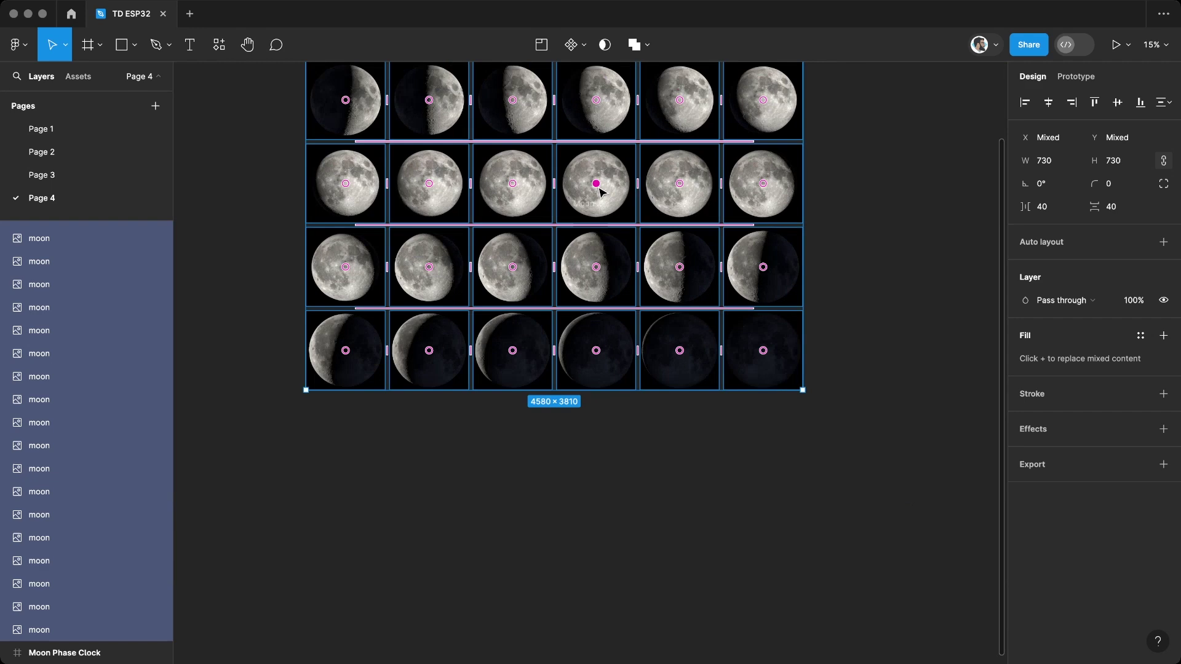
{"action": "scroll", "coordinate": [663, 399], "scroll_direction": "up", "scroll_amount": 2}
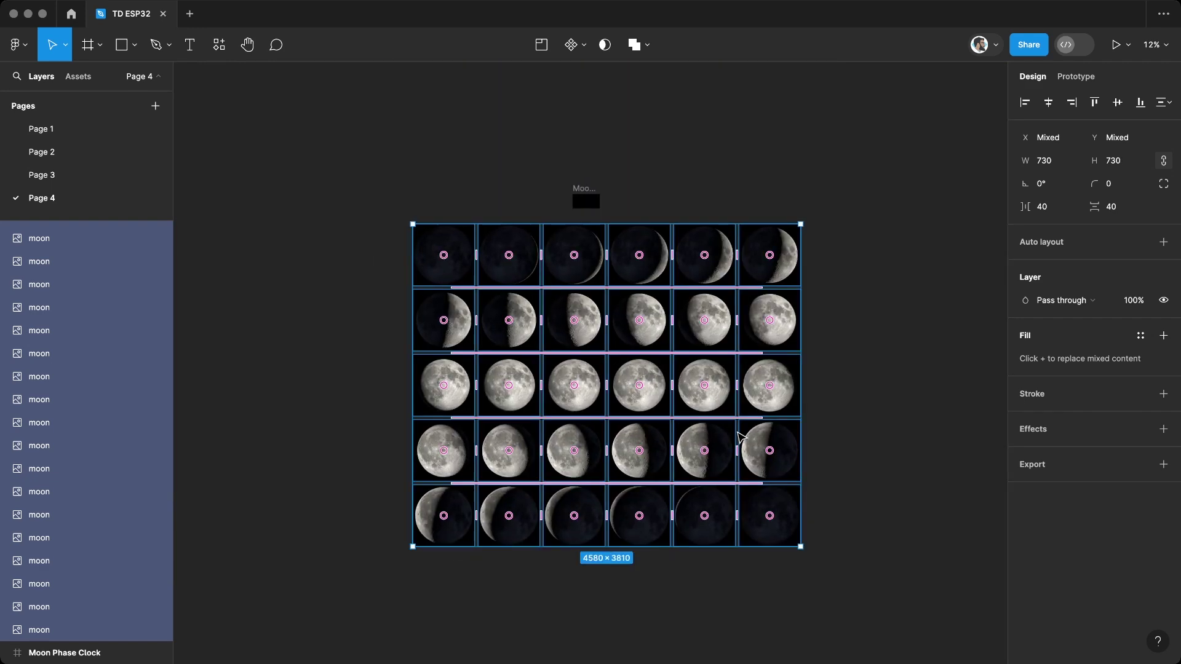
{"action": "scroll", "coordinate": [671, 400], "scroll_direction": "up", "scroll_amount": 2}
{"action": "scroll", "coordinate": [683, 402], "scroll_direction": "up", "scroll_amount": 2}
{"action": "left_click", "coordinate": [857, 522]}
{"action": "left_click", "coordinate": [791, 552]}
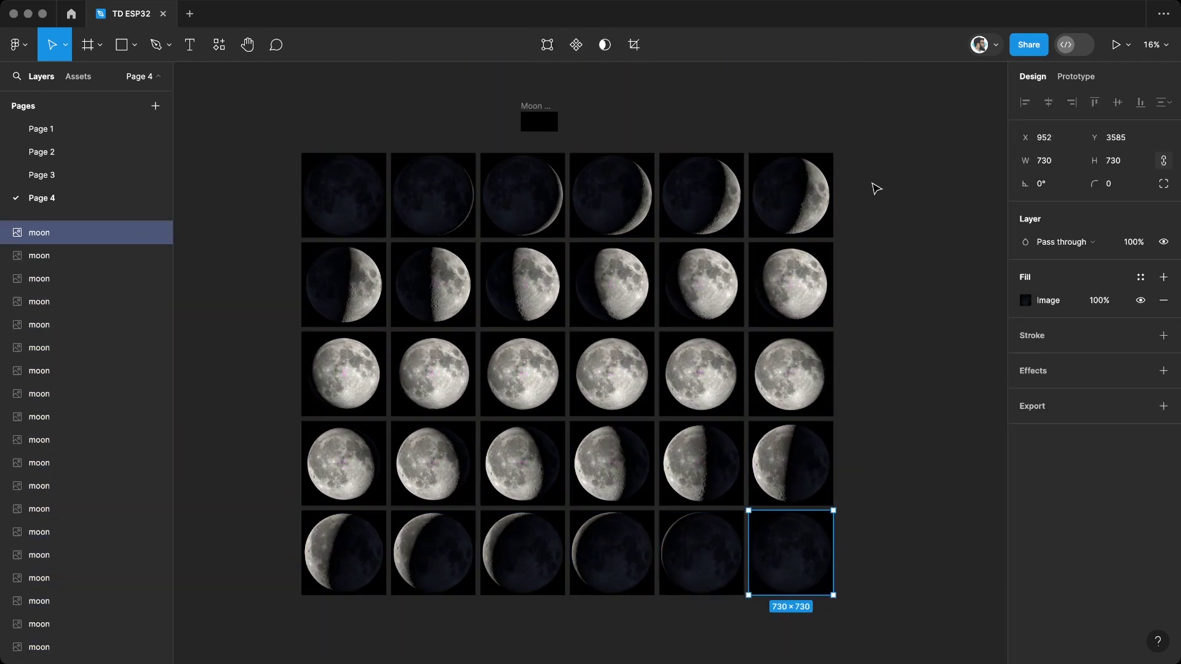
{"action": "key", "text": "Delete"}
- Batch-rename all 29 moon layers with the pattern Moon_$N
{"action": "key", "text": "ctrl+a"}
{"action": "right_click", "coordinate": [92, 416]}
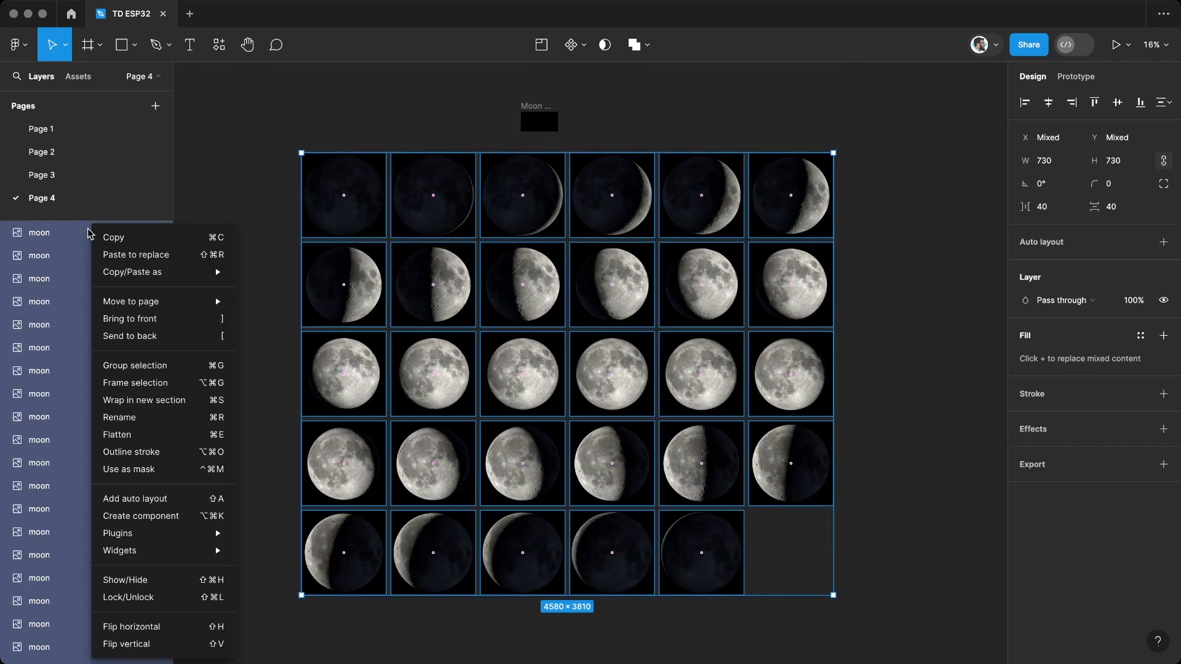
{"action": "left_click", "coordinate": [148, 424]}
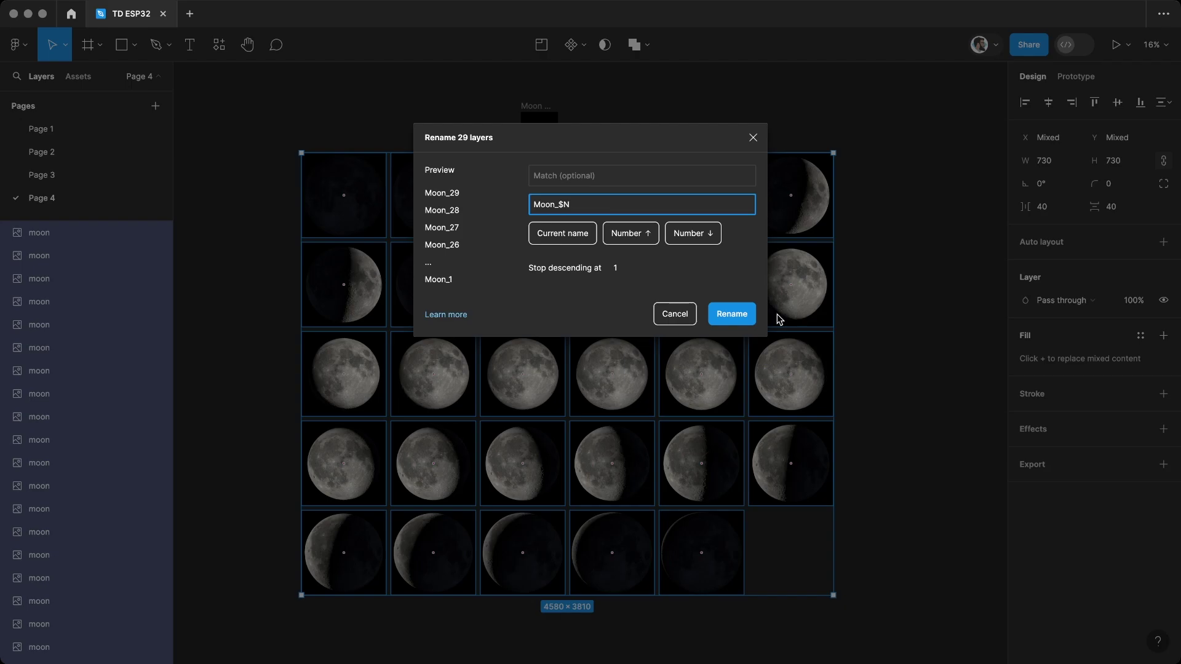
{"action": "left_click", "coordinate": [737, 317]}
{"action": "scroll", "coordinate": [129, 330], "scroll_direction": "down", "scroll_amount": 5}
{"action": "scroll", "coordinate": [87, 490], "scroll_direction": "up", "scroll_amount": 3}
{"action": "scroll", "coordinate": [90, 485], "scroll_direction": "up", "scroll_amount": 2}
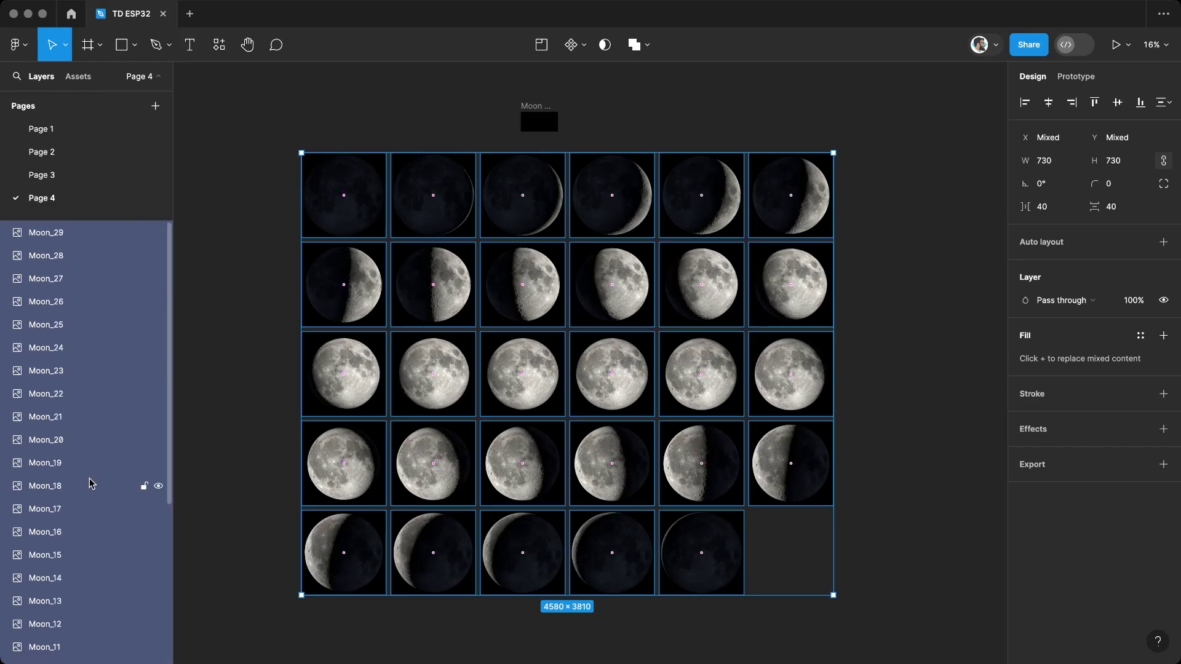
{"action": "left_click", "coordinate": [268, 216]}
{"action": "scroll", "coordinate": [286, 337], "scroll_direction": "up", "scroll_amount": 1}
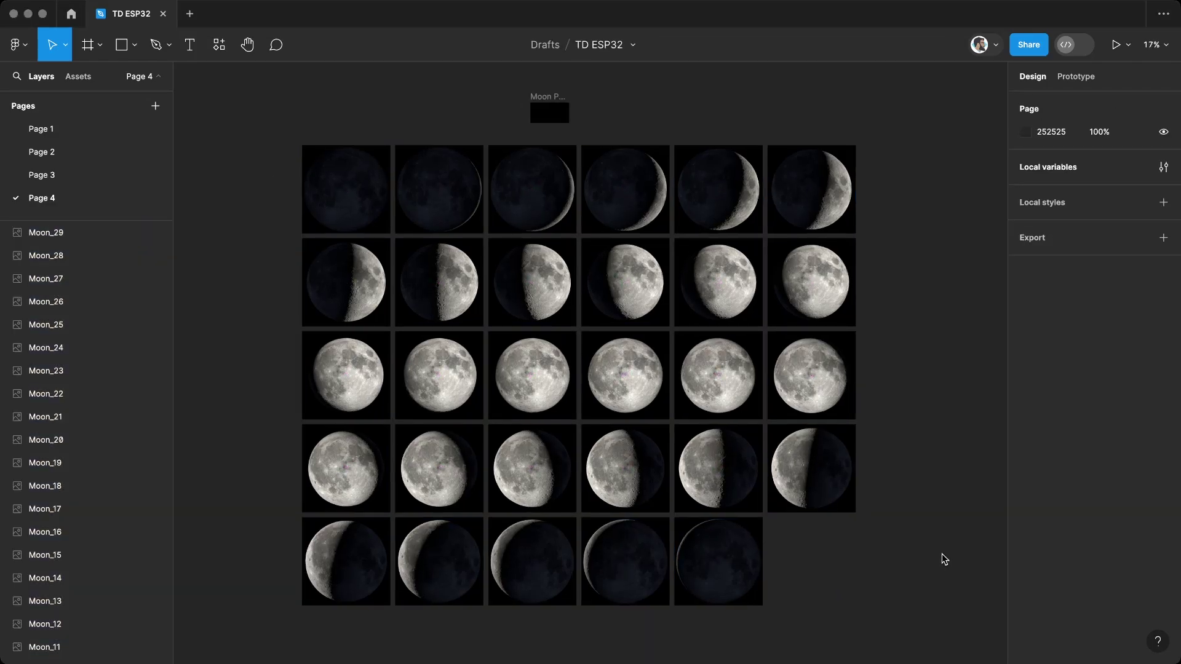
- Strip the dark square backgrounds from all 29 moons with the Icons8 Background Remover plugin
{"action": "right_click", "coordinate": [902, 267]}
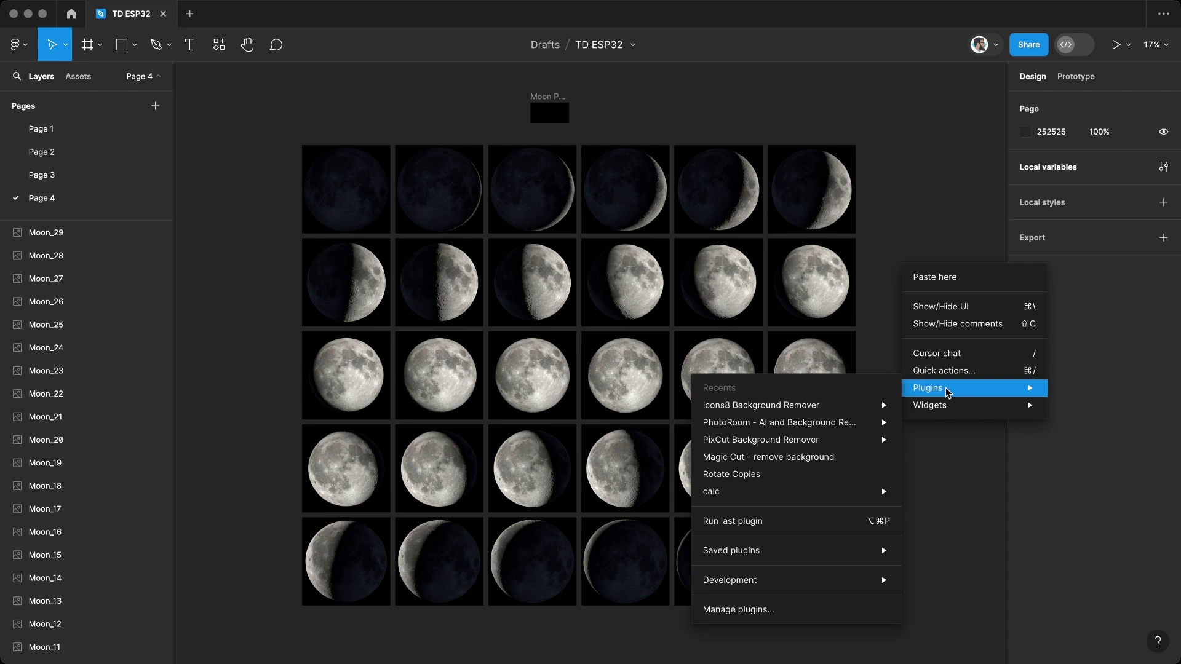
{"action": "left_click", "coordinate": [751, 609]}
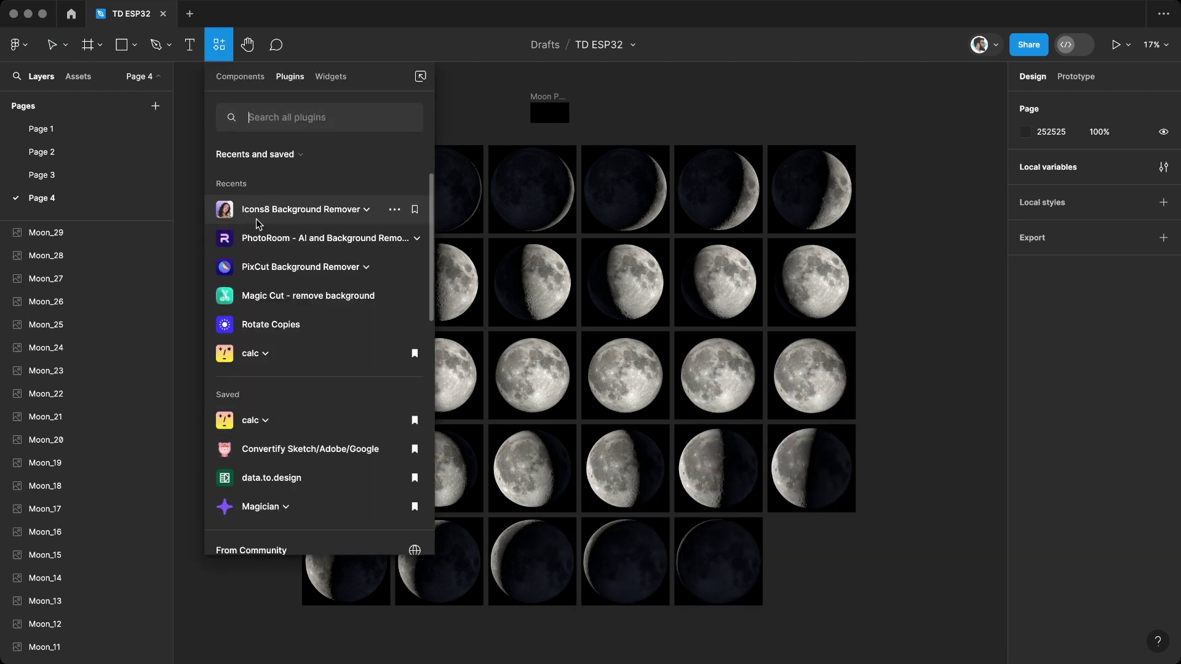
{"action": "left_click_drag", "start_coordinate": [379, 85], "coordinate": [359, 93]}
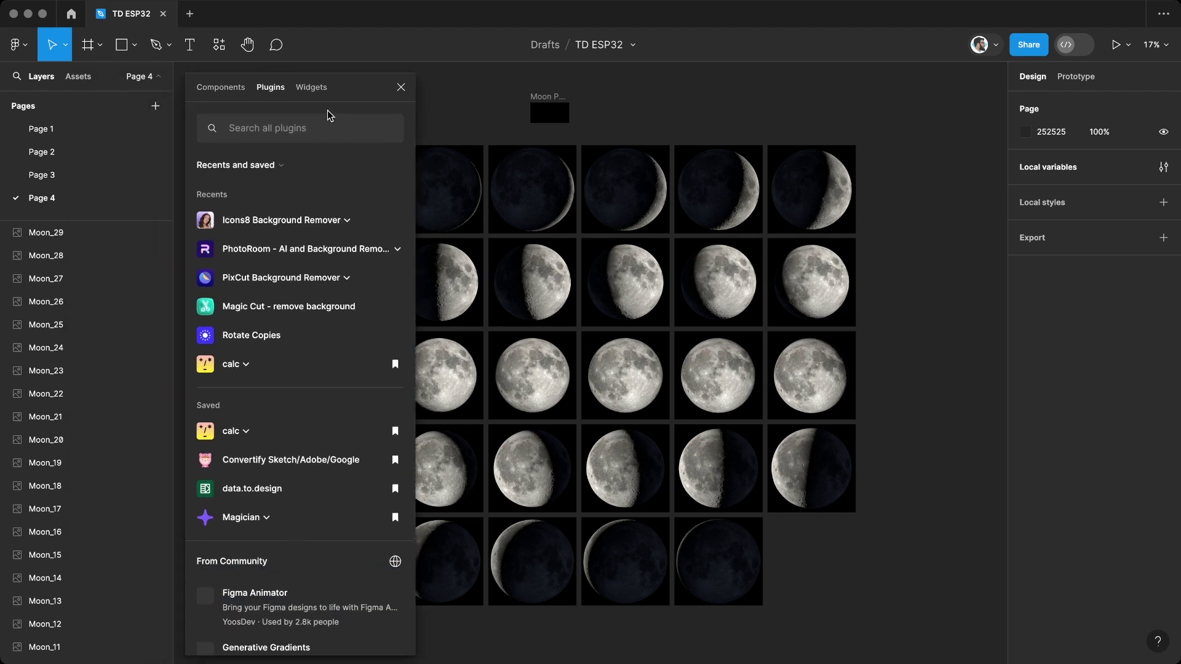
{"action": "left_click_drag", "start_coordinate": [690, 113], "coordinate": [827, 103]}
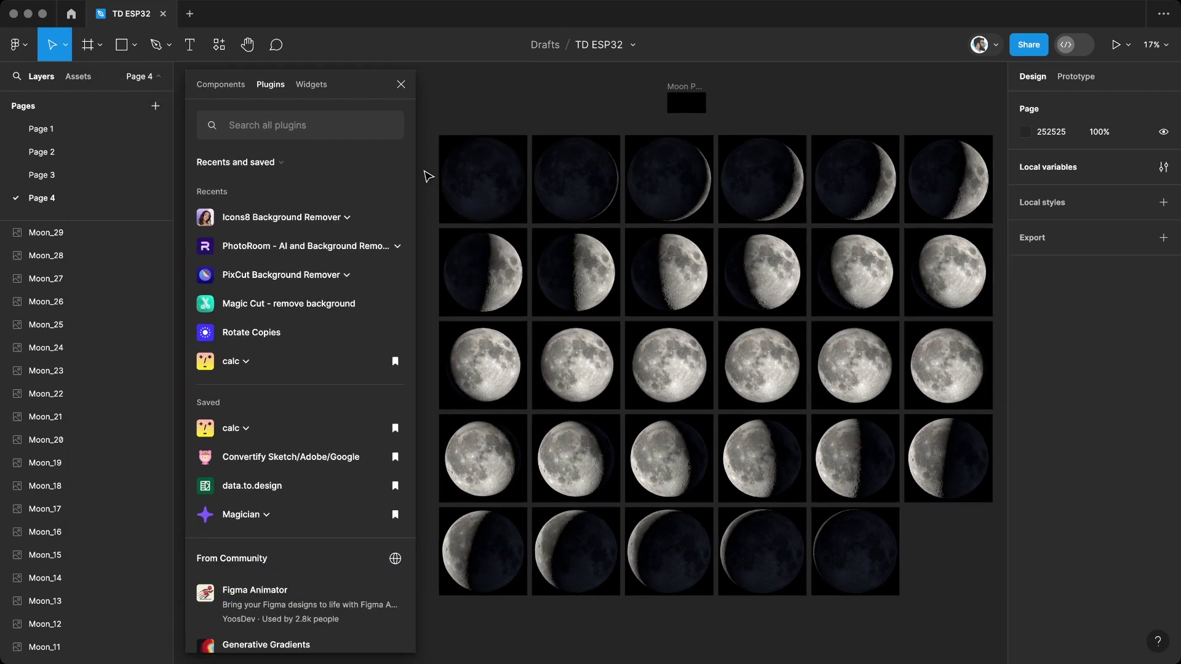
{"action": "left_click_drag", "start_coordinate": [427, 176], "coordinate": [965, 587]}
{"action": "left_click", "coordinate": [255, 222]}
{"action": "left_click", "coordinate": [270, 249]}
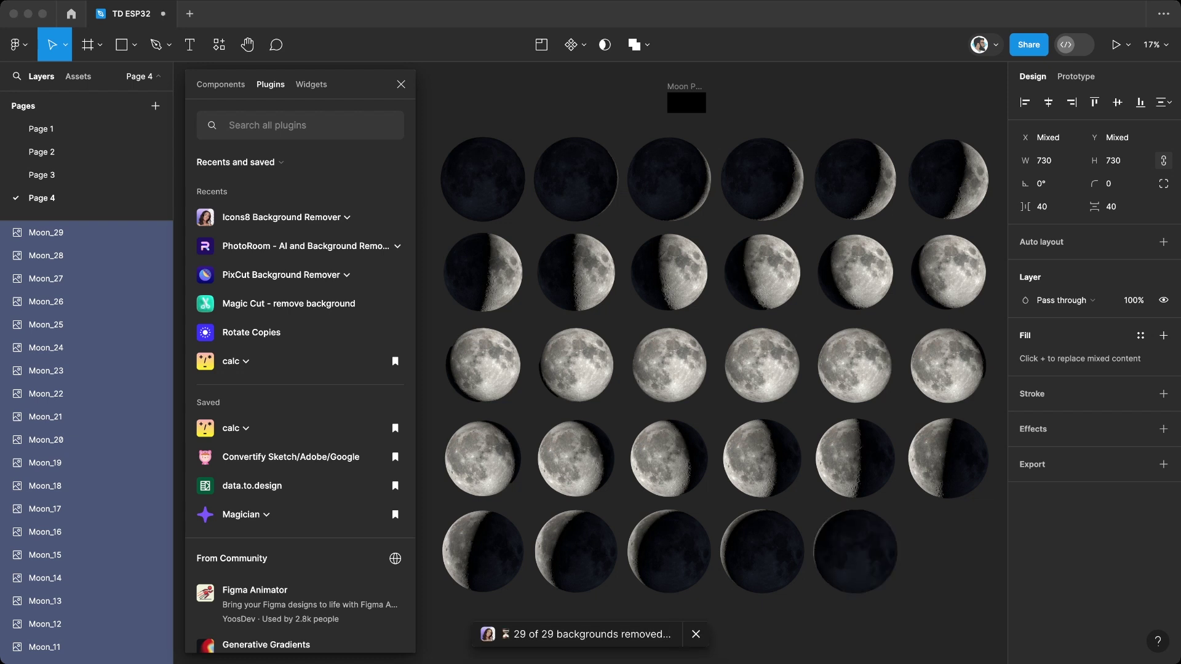
{"action": "key", "text": "Escape"}
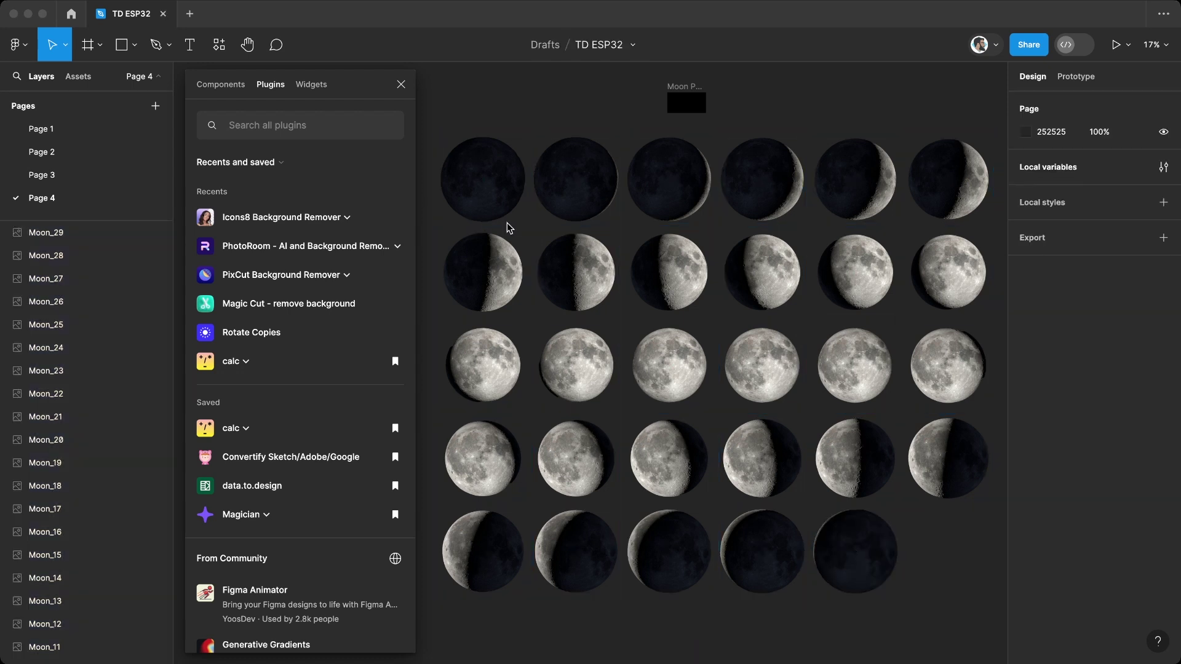
{"action": "left_click", "coordinate": [401, 84]}
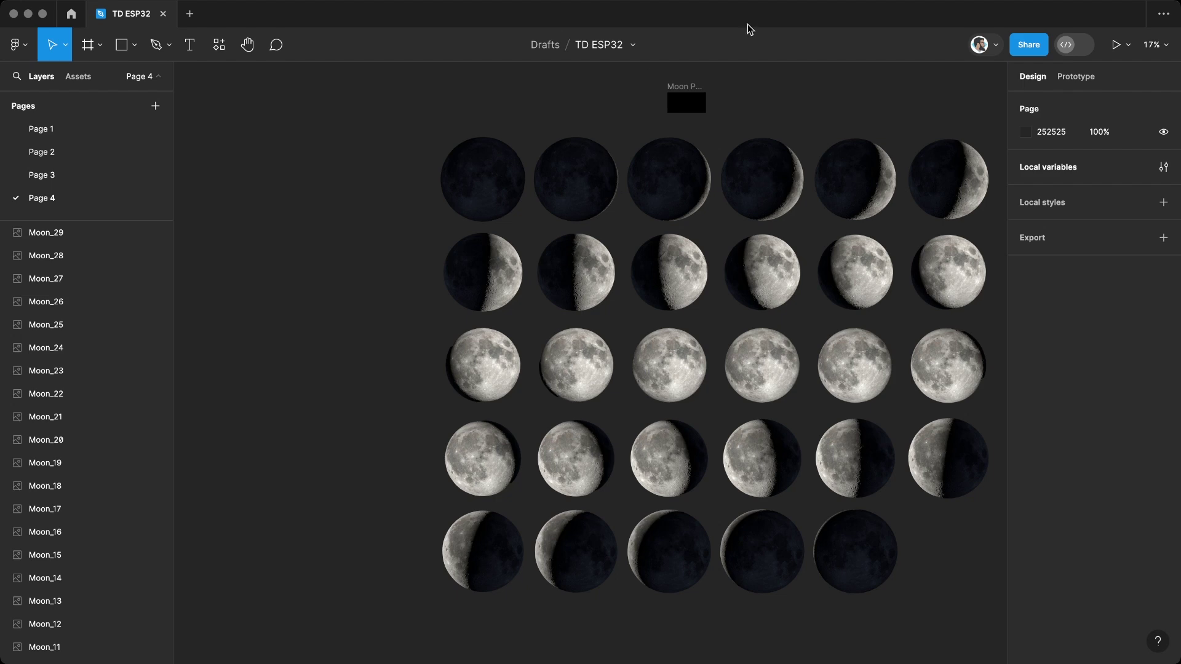
- Resize all 29 moons to 170×170 and tighten the grid spacing to 40
{"action": "left_click_drag", "start_coordinate": [414, 185], "coordinate": [941, 595]}
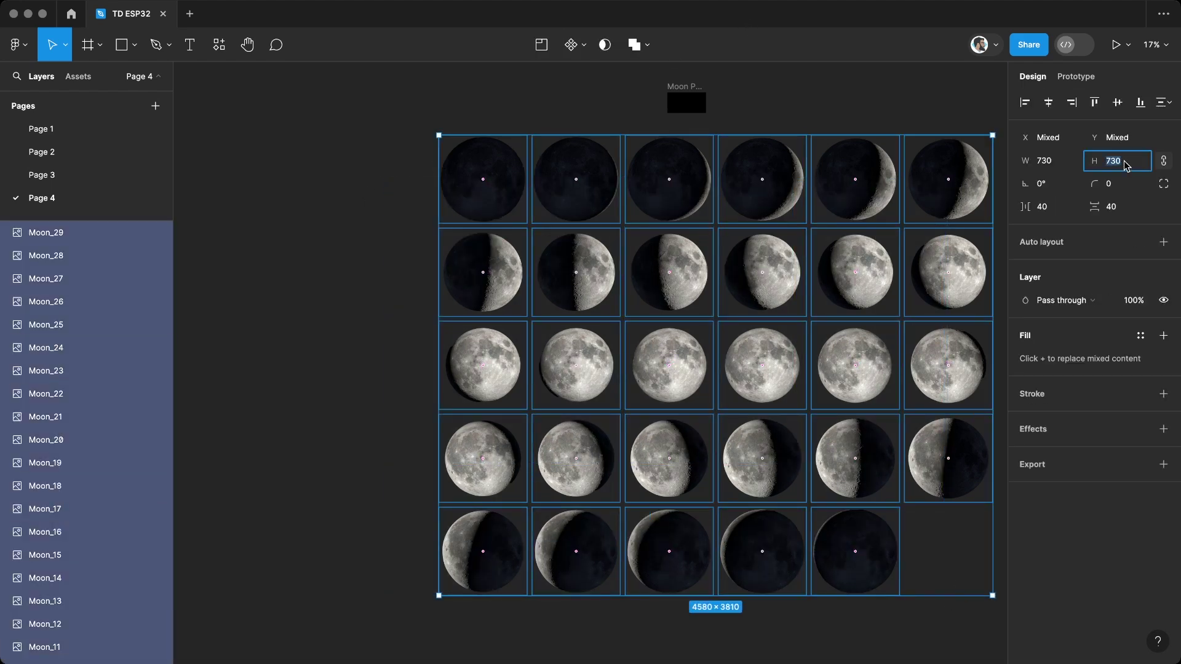
{"action": "key", "text": "Return"}
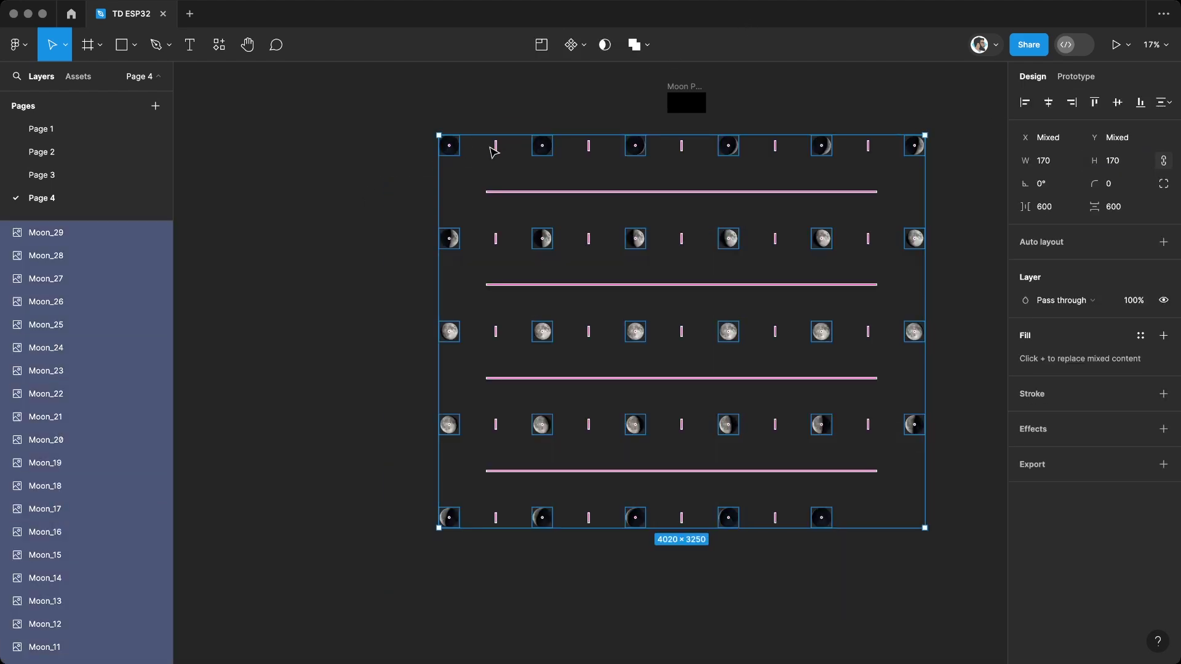
{"action": "left_click_drag", "start_coordinate": [496, 146], "coordinate": [488, 194]}
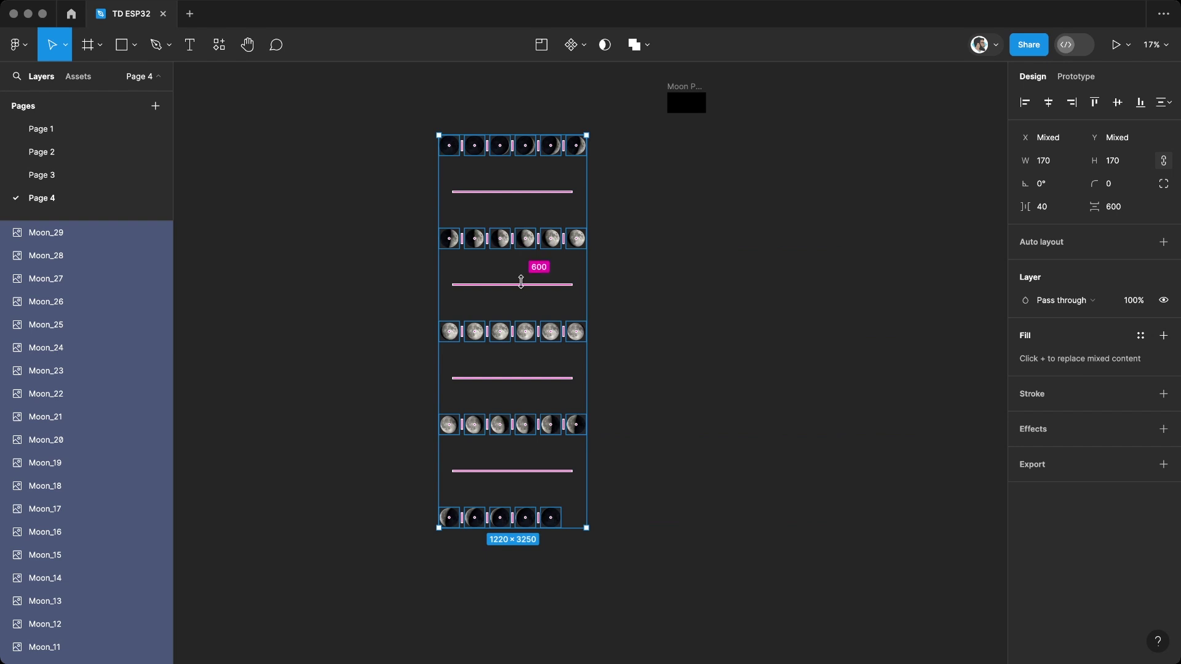
{"action": "left_click_drag", "start_coordinate": [521, 282], "coordinate": [520, 188]}
{"action": "scroll", "coordinate": [567, 112], "scroll_direction": "up", "scroll_amount": 5}
{"action": "scroll", "coordinate": [653, 191], "scroll_direction": "up", "scroll_amount": 2}
{"action": "scroll", "coordinate": [615, 308], "scroll_direction": "up", "scroll_amount": 5}
{"action": "scroll", "coordinate": [615, 308], "scroll_direction": "right", "scroll_amount": 3}
- Move the moons into the Moon Phase Clock frame, stacked on its left edge
{"action": "mouse_move", "coordinate": [210, 369]}
{"action": "left_mouse_down"}
{"action": "mouse_move", "coordinate": [810, 266]}
{"action": "mouse_move", "coordinate": [788, 257]}
{"action": "left_mouse_up"}
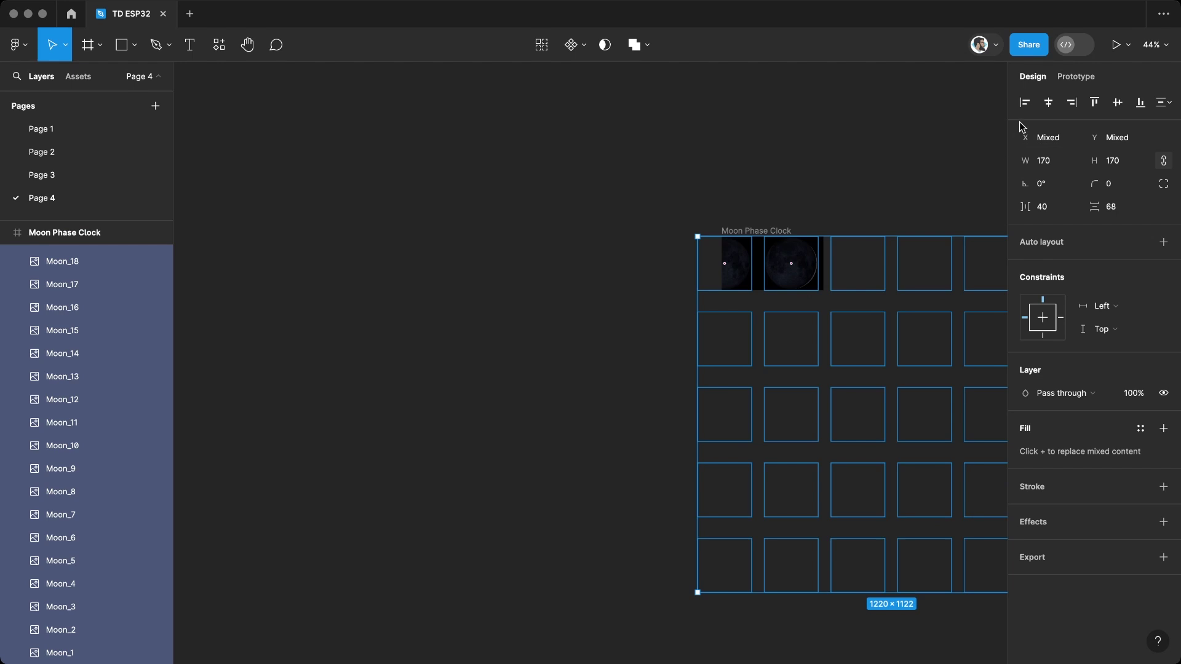
{"action": "left_click", "coordinate": [1025, 102]}
{"action": "scroll", "coordinate": [746, 269], "scroll_direction": "up", "scroll_amount": 5}
{"action": "mouse_move", "coordinate": [735, 264]}
{"action": "left_mouse_down"}
{"action": "mouse_move", "coordinate": [764, 265]}
{"action": "mouse_move", "coordinate": [740, 257]}
{"action": "left_mouse_up"}
{"action": "scroll", "coordinate": [775, 263], "scroll_direction": "up", "scroll_amount": 4}
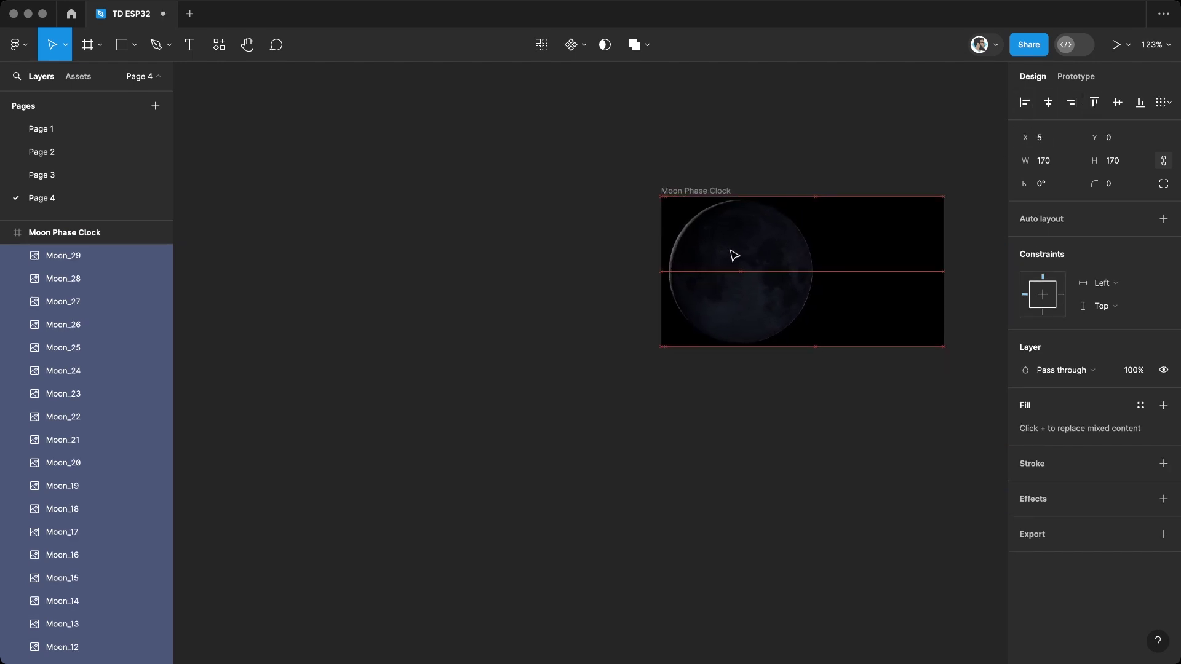
{"action": "scroll", "coordinate": [765, 250], "scroll_direction": "up", "scroll_amount": 5}
{"action": "scroll", "coordinate": [817, 172], "scroll_direction": "right", "scroll_amount": 3}
{"action": "left_click", "coordinate": [338, 422]}
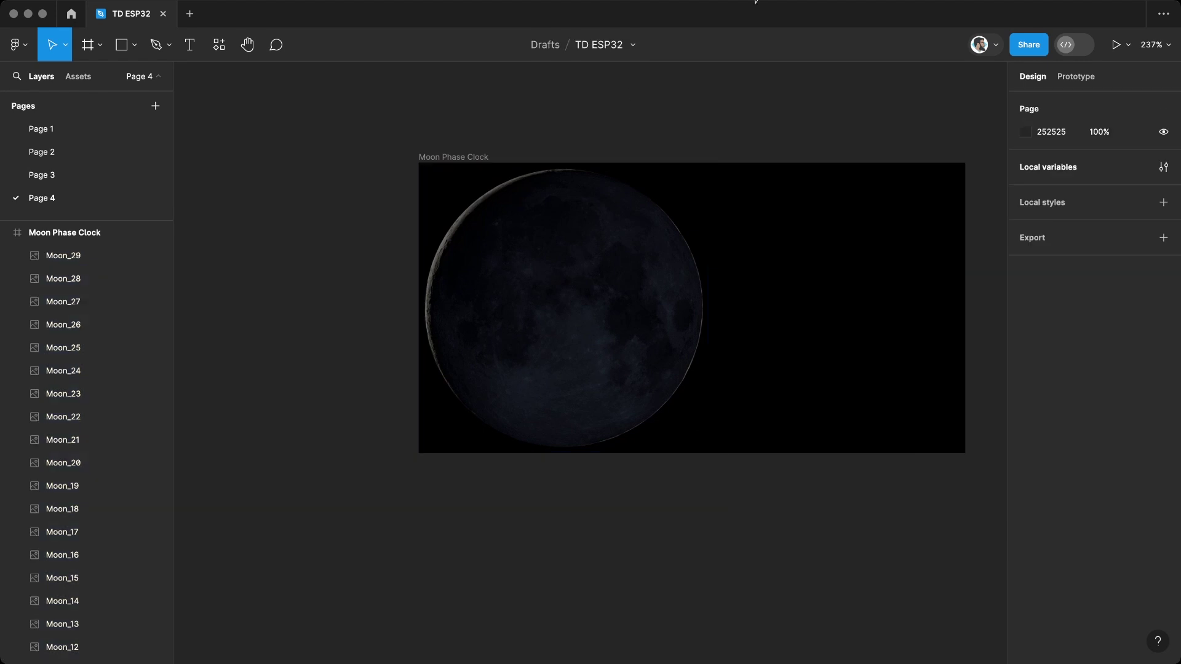
- Hide layers Moon_29, Moon_28 and Moon_27
{"action": "scroll", "coordinate": [100, 266], "scroll_direction": "down", "scroll_amount": 5}
{"action": "scroll", "coordinate": [130, 546], "scroll_direction": "up", "scroll_amount": 5}
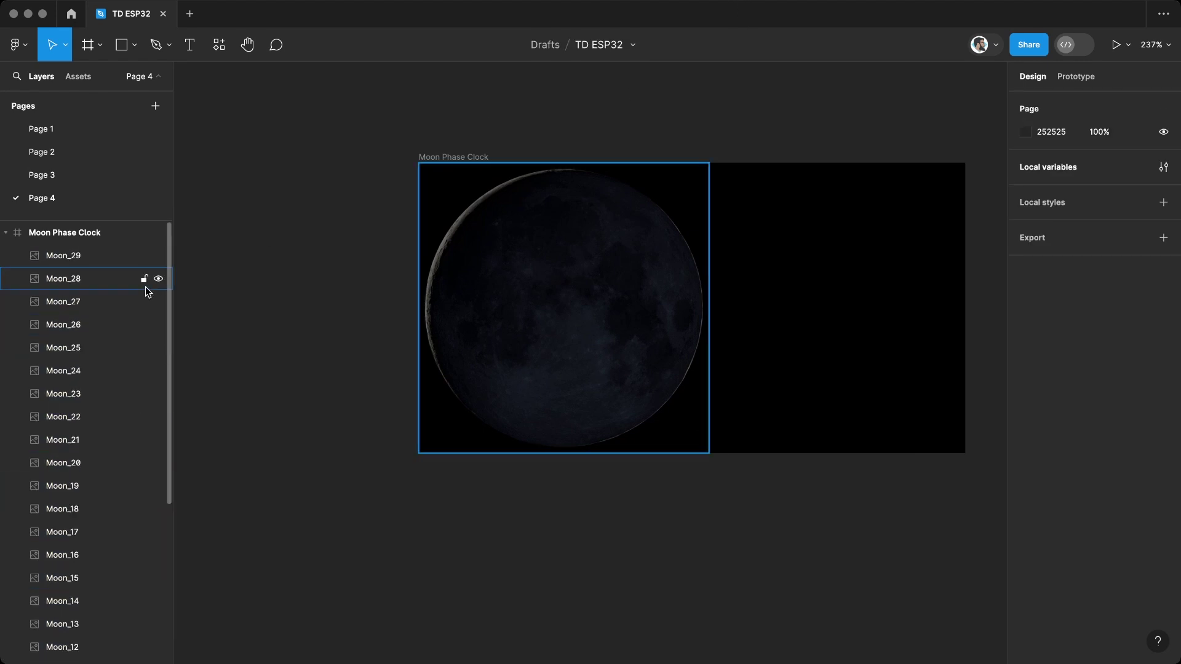
{"action": "left_click", "coordinate": [158, 256]}
{"action": "left_click", "coordinate": [158, 279]}
{"action": "left_click", "coordinate": [158, 301]}
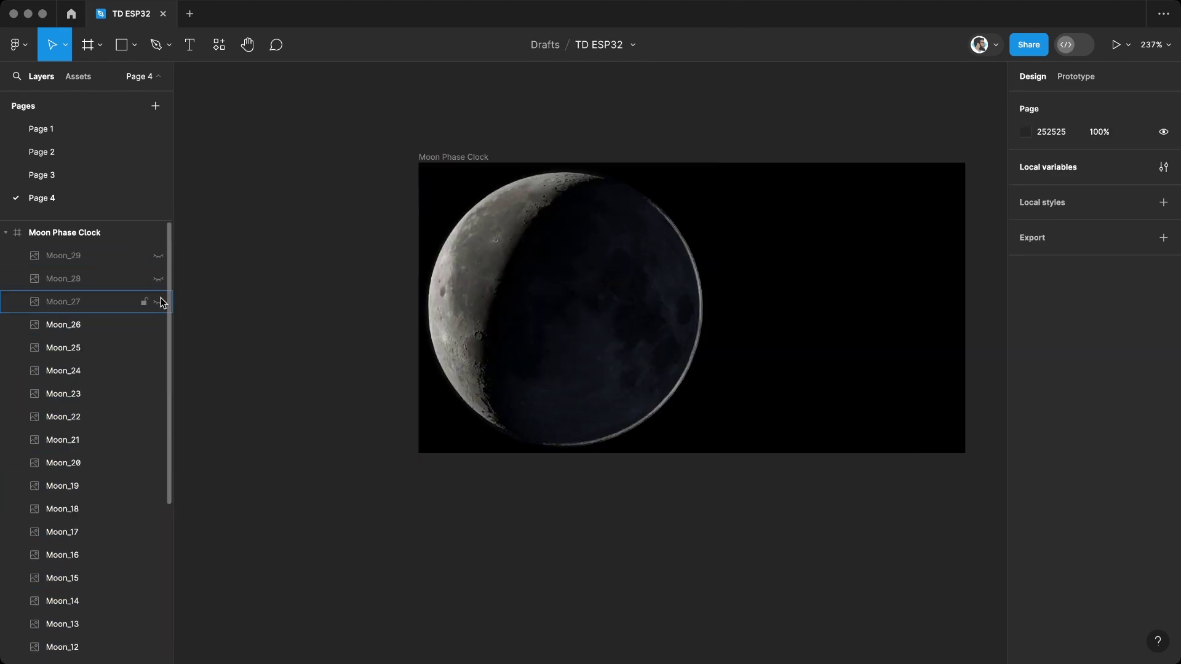
- Hide layers Moon_25 through Moon_1 so only Moon_26's crescent shows
{"action": "left_click", "coordinate": [105, 350]}
{"action": "scroll", "coordinate": [105, 414], "scroll_direction": "down", "scroll_amount": 5}
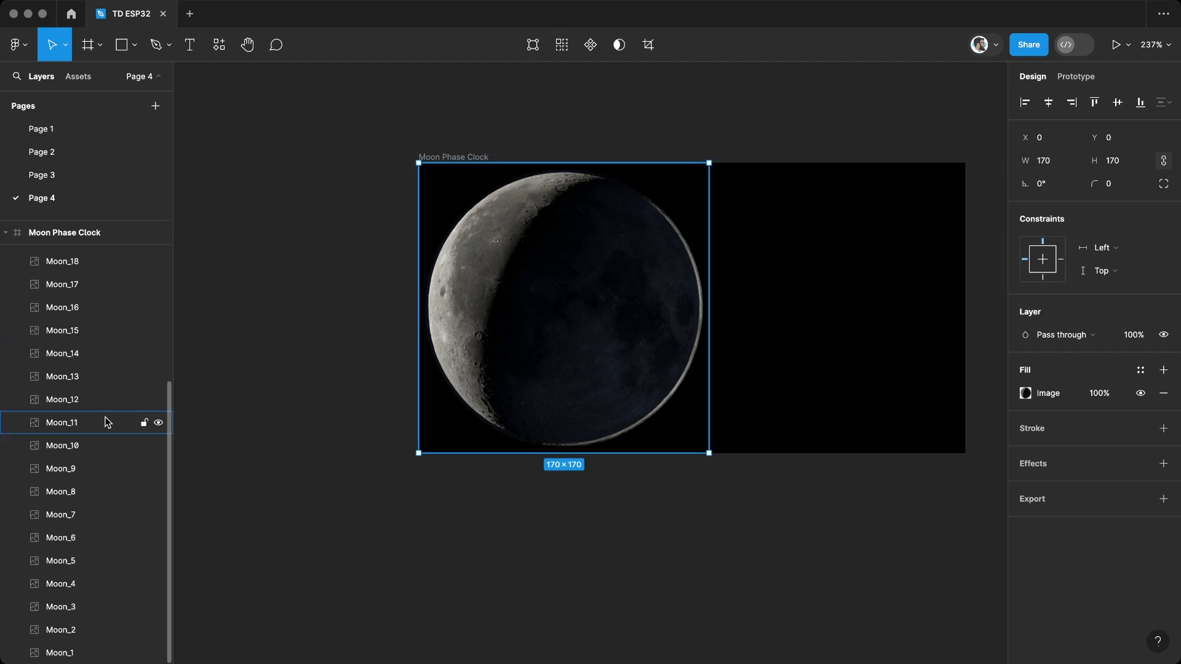
{"action": "left_click", "coordinate": [89, 653], "text": "shift"}
{"action": "scroll", "coordinate": [107, 505], "scroll_direction": "up", "scroll_amount": 5}
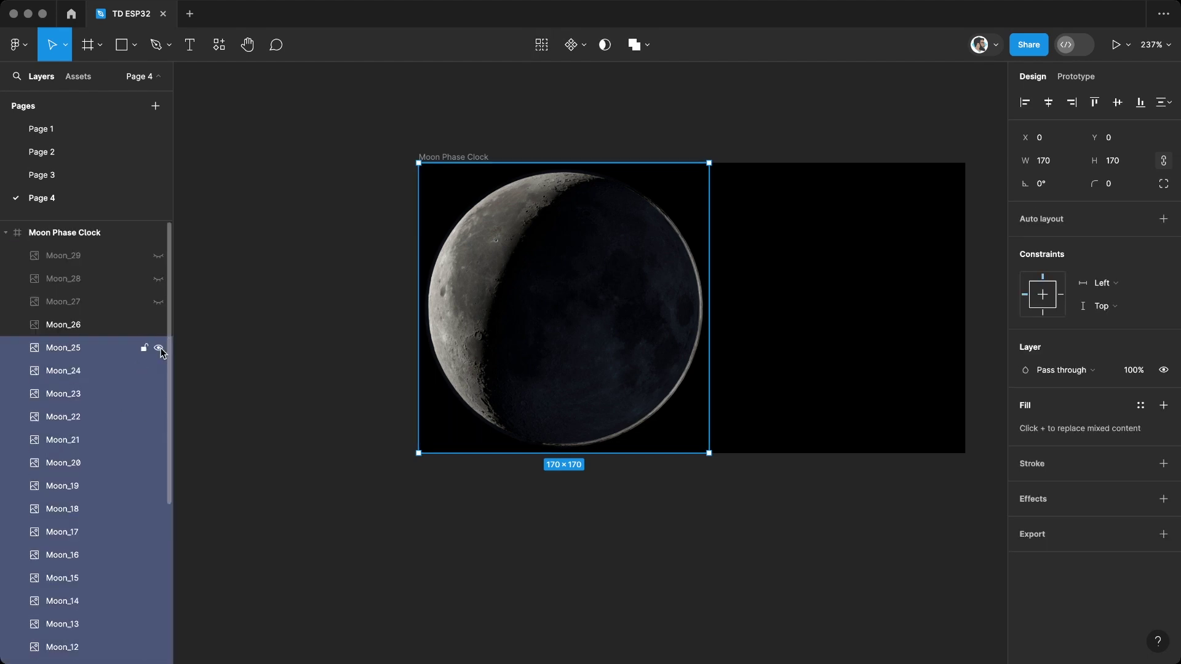
{"action": "left_click", "coordinate": [159, 348]}
{"action": "left_click", "coordinate": [159, 462]}
{"action": "left_click", "coordinate": [148, 441]}
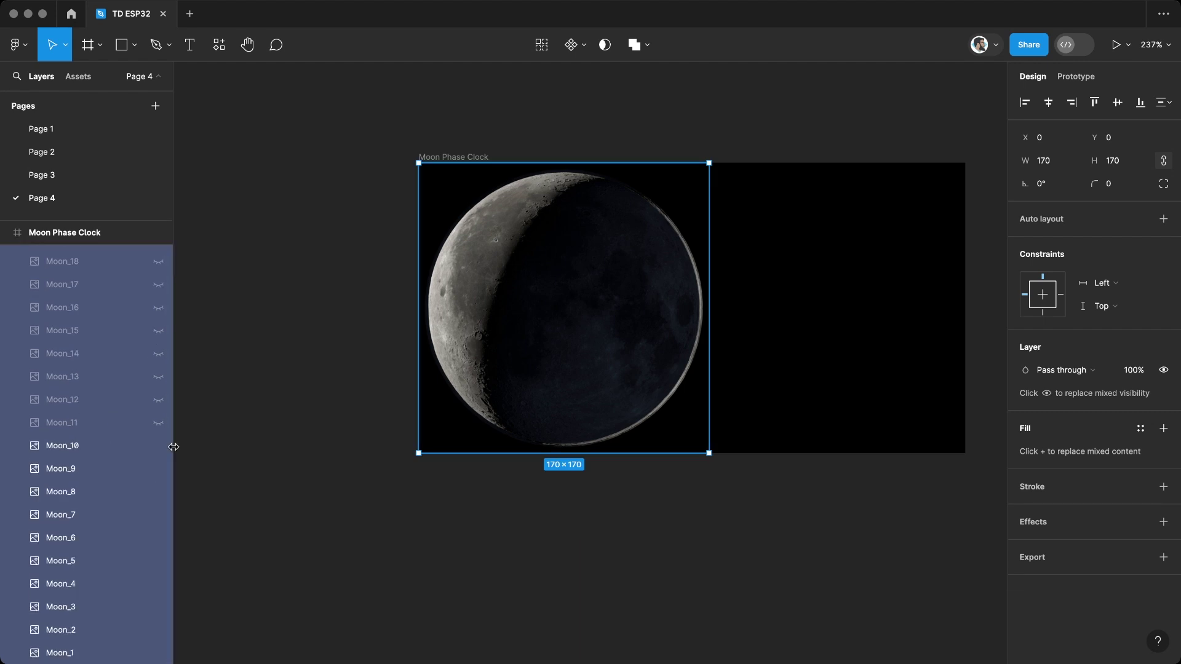
{"action": "left_click", "coordinate": [601, 567]}
- Add a '10:10' text layer below the frame
{"action": "key", "text": "t"}
{"action": "left_click", "coordinate": [564, 526]}
{"action": "type", "text": "10:10"}
{"action": "key", "text": "Escape"}
- Enlarge the 10:10 text, move it into the clock frame, and set it in Space Grotesk
{"action": "left_click_drag", "start_coordinate": [1118, 323], "coordinate": [1150, 324]}
{"action": "mouse_move", "coordinate": [656, 518]}
{"action": "left_mouse_down"}
{"action": "mouse_move", "coordinate": [672, 231]}
{"action": "mouse_move", "coordinate": [662, 225]}
{"action": "left_mouse_up"}
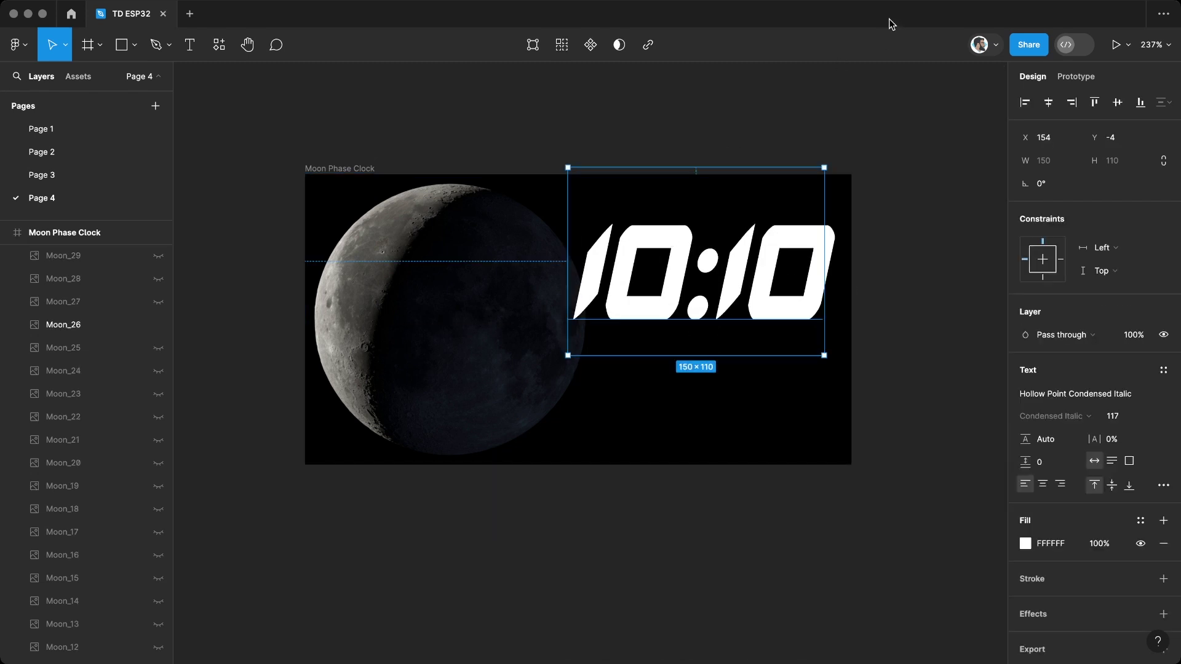
{"action": "left_click", "coordinate": [1061, 395]}
{"action": "type", "text": "space"}
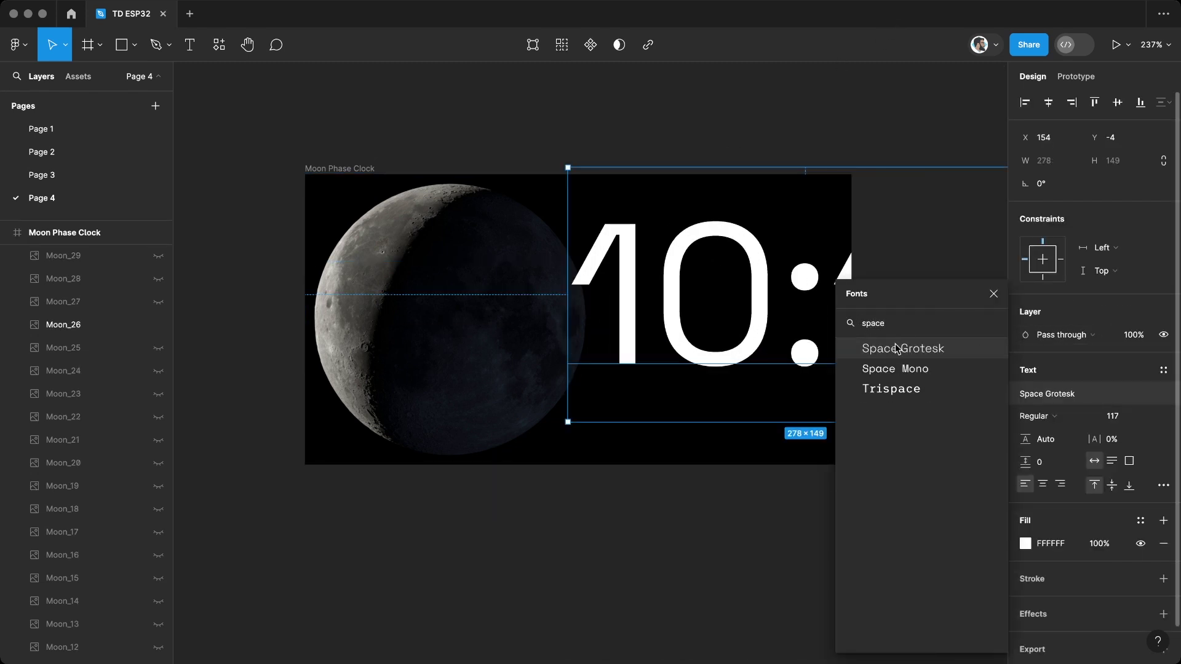
{"action": "left_click", "coordinate": [898, 349]}
- Reposition the 10:10 text up and left and resize it to about 62
{"action": "left_click_drag", "start_coordinate": [708, 311], "coordinate": [591, 298]}
{"action": "left_click_drag", "start_coordinate": [1108, 416], "coordinate": [1070, 416]}
{"action": "left_click_drag", "start_coordinate": [648, 237], "coordinate": [789, 272]}
{"action": "left_click_drag", "start_coordinate": [1100, 416], "coordinate": [1106, 415]}
- Send the 10:10 text to back, grow it to 71, and snap it to the frame's top-right
{"action": "right_click", "coordinate": [610, 264]}
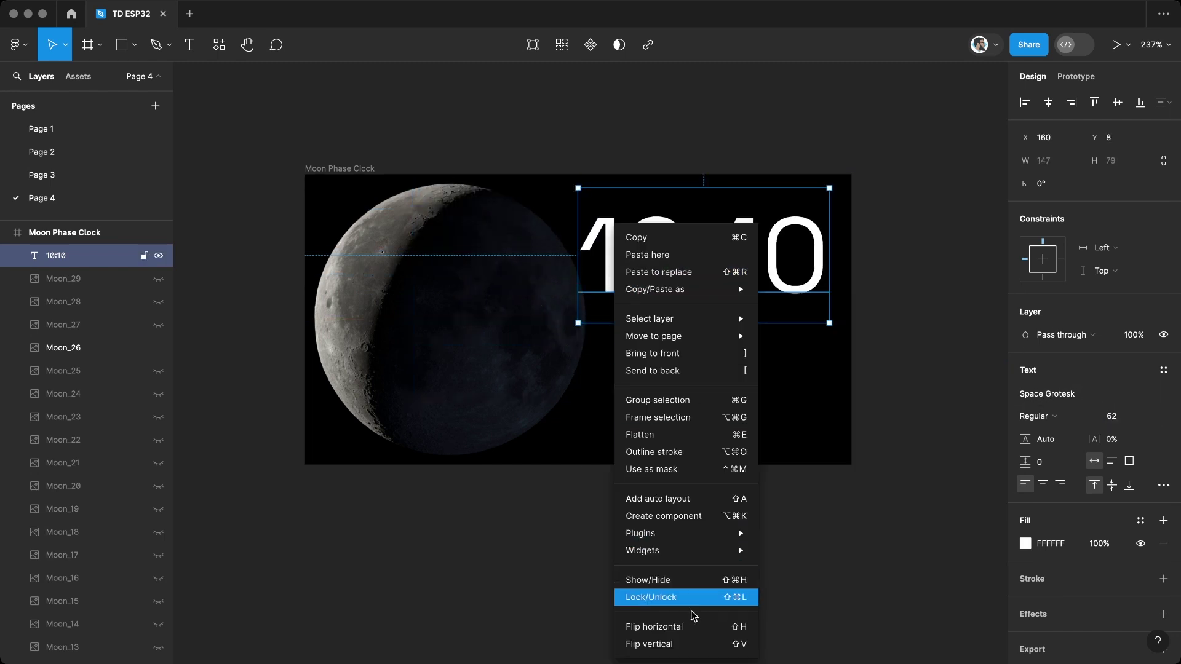
{"action": "left_click", "coordinate": [710, 370]}
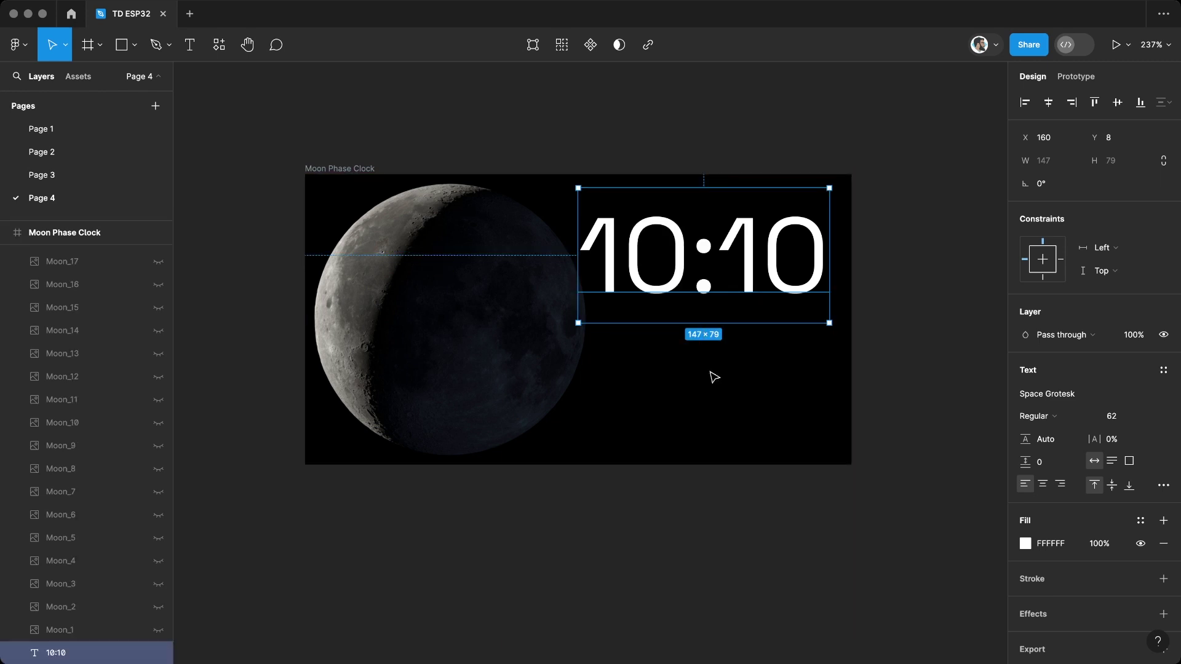
{"action": "left_click_drag", "start_coordinate": [1109, 416], "coordinate": [1124, 418]}
{"action": "left_click_drag", "start_coordinate": [786, 248], "coordinate": [766, 236]}
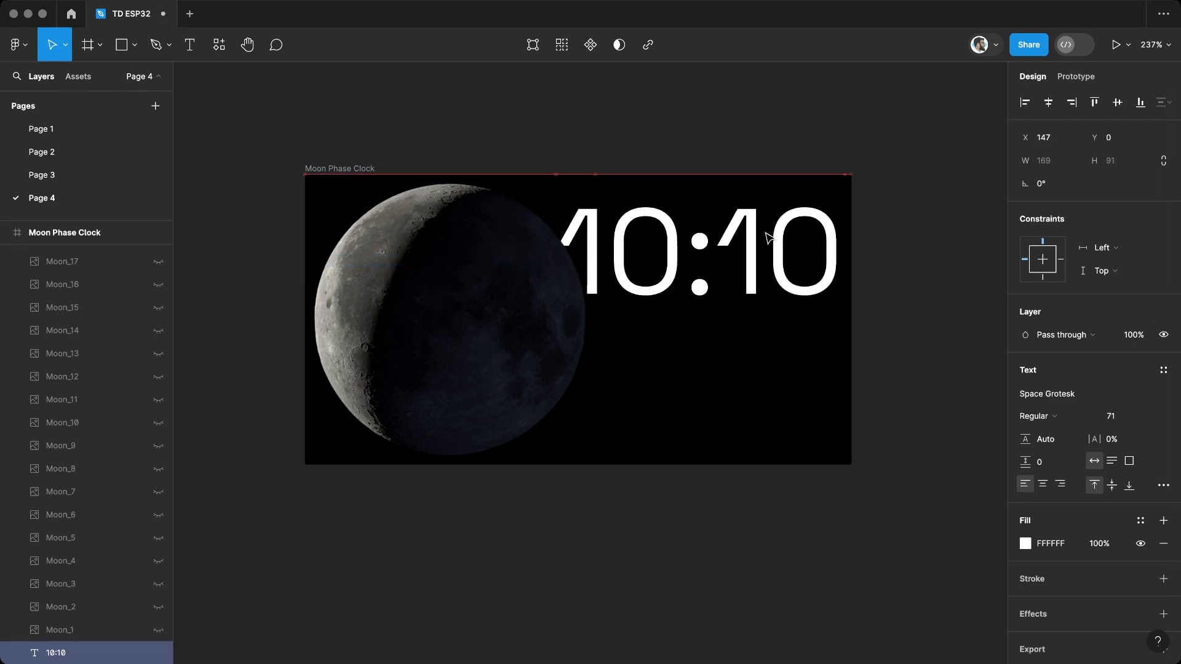
{"action": "left_click", "coordinate": [931, 303]}
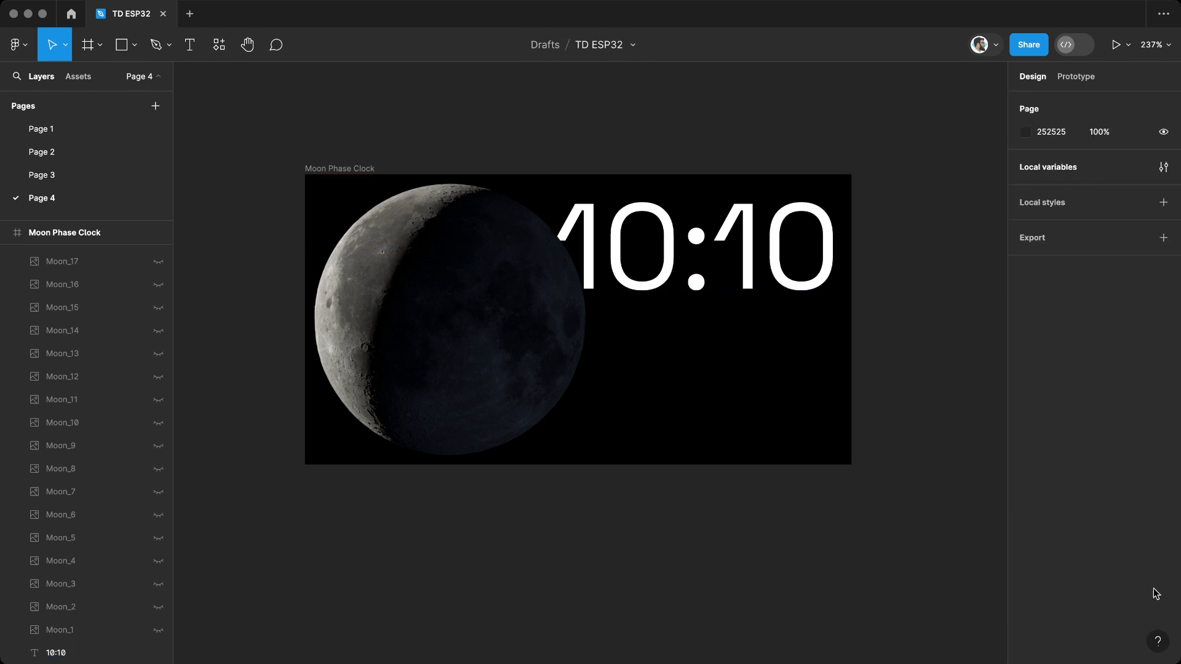
{"action": "left_click_drag", "start_coordinate": [785, 236], "coordinate": [751, 250]}
- Shrink 10:10 to 65 and add a size-18 'PM' label and a '10' label beside it
{"action": "left_click_drag", "start_coordinate": [1121, 418], "coordinate": [1109, 419]}
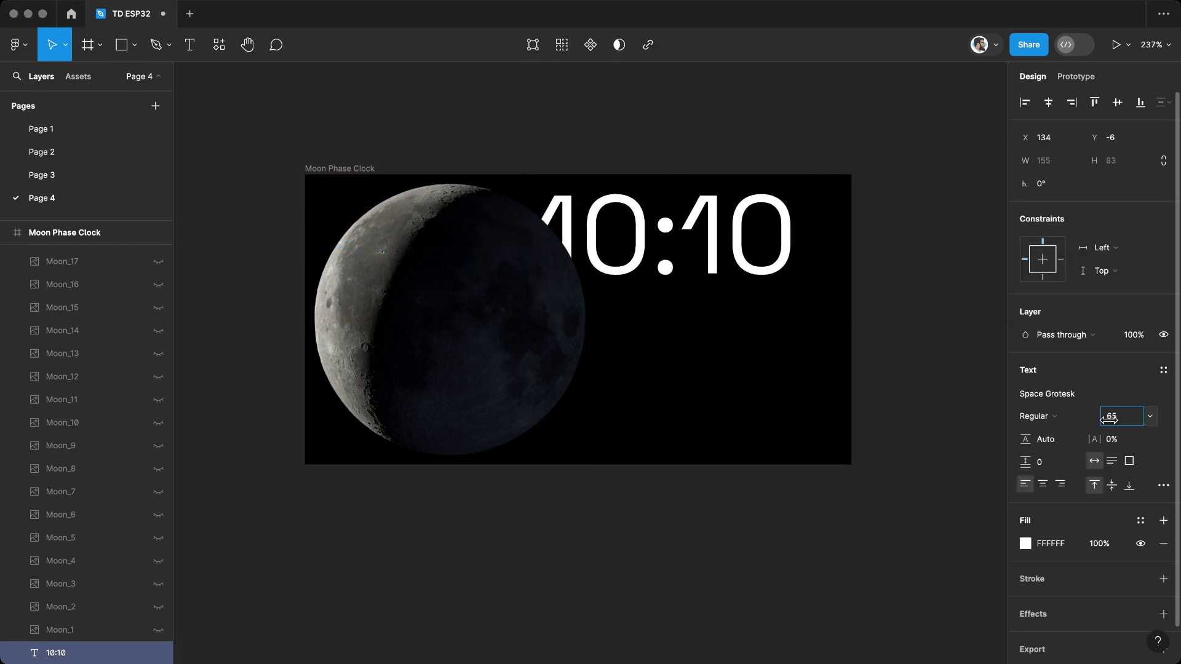
{"action": "left_click_drag", "start_coordinate": [676, 234], "coordinate": [717, 333]}
{"action": "key", "text": "Return"}
{"action": "type", "text": "PM"}
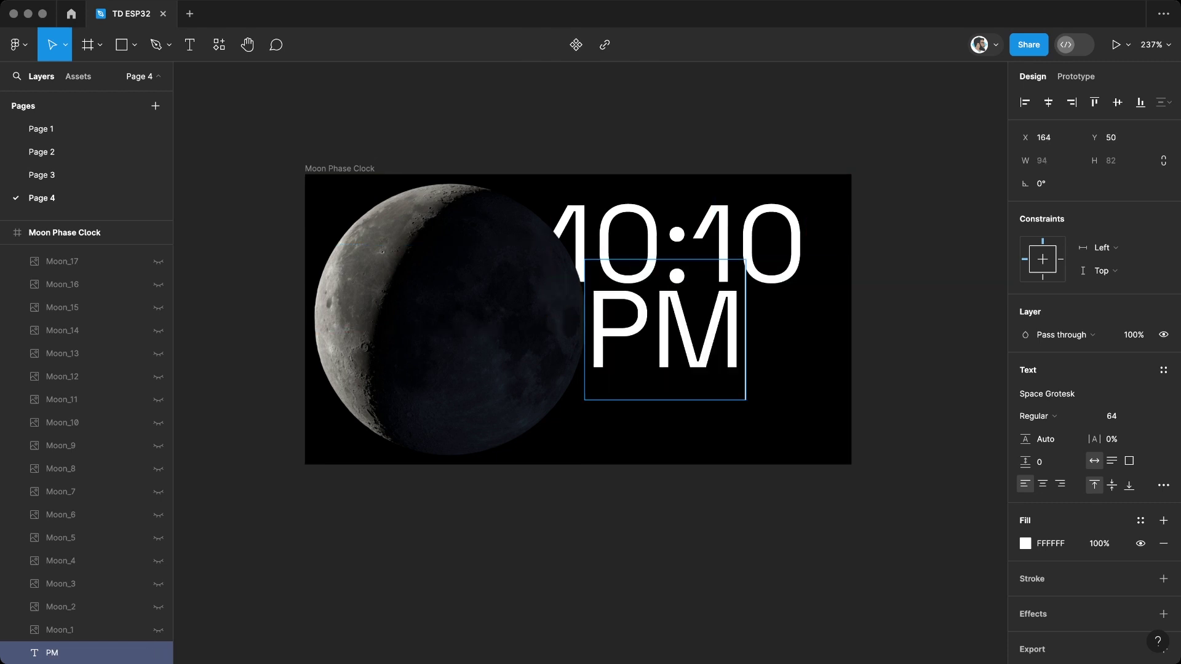
{"action": "key", "text": "Escape"}
{"action": "left_click", "coordinate": [1111, 415]}
{"action": "type", "text": "18"}
{"action": "key", "text": "Return"}
{"action": "mouse_move", "coordinate": [606, 277]}
{"action": "left_mouse_down"}
{"action": "mouse_move", "coordinate": [824, 236]}
{"action": "mouse_move", "coordinate": [830, 264]}
{"action": "left_mouse_up"}
{"action": "left_click", "coordinate": [828, 307]}
{"action": "type", "text": "10"}
{"action": "key", "text": "Escape"}
{"action": "key", "text": "Escape"}
- Duplicate 10:10 at size 28 below the big time and widen its text box
{"action": "left_click_drag", "start_coordinate": [745, 234], "coordinate": [746, 336], "text": "alt"}
{"action": "left_click", "coordinate": [1112, 416]}
{"action": "type", "text": "28"}
{"action": "key", "text": "Return"}
{"action": "left_click_drag", "start_coordinate": [652, 329], "coordinate": [691, 324]}
{"action": "left_click", "coordinate": [824, 234]}
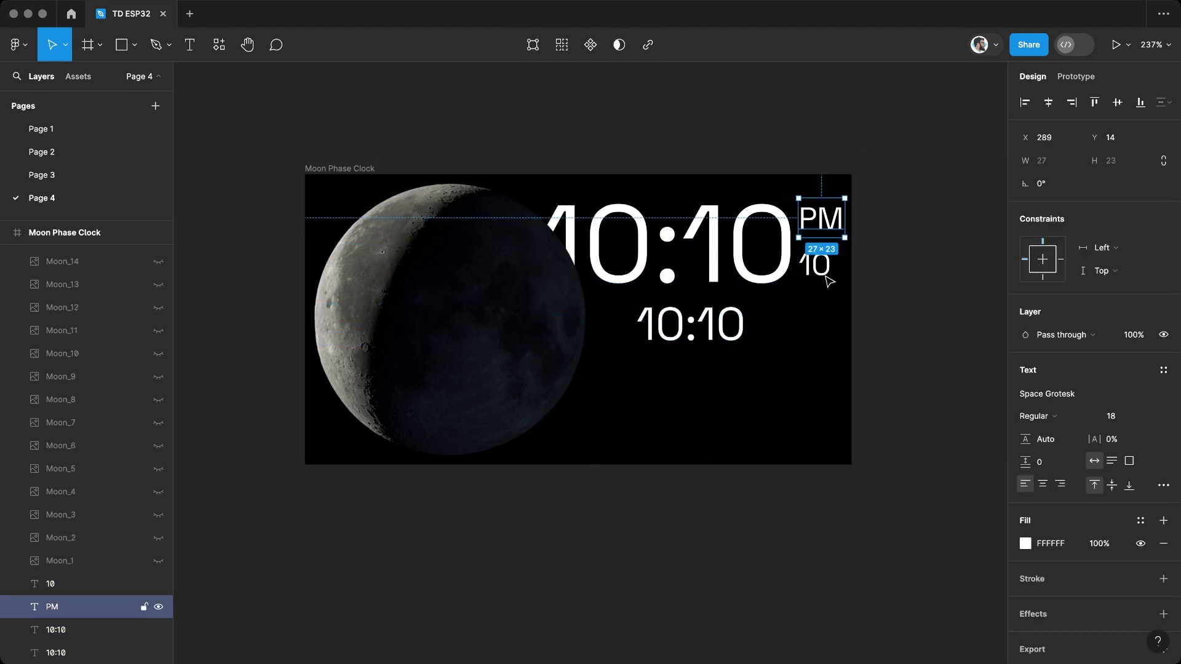
{"action": "left_click", "coordinate": [815, 265], "text": "shift"}
{"action": "left_click", "coordinate": [689, 324]}
{"action": "left_click_drag", "start_coordinate": [751, 324], "coordinate": [821, 325]}
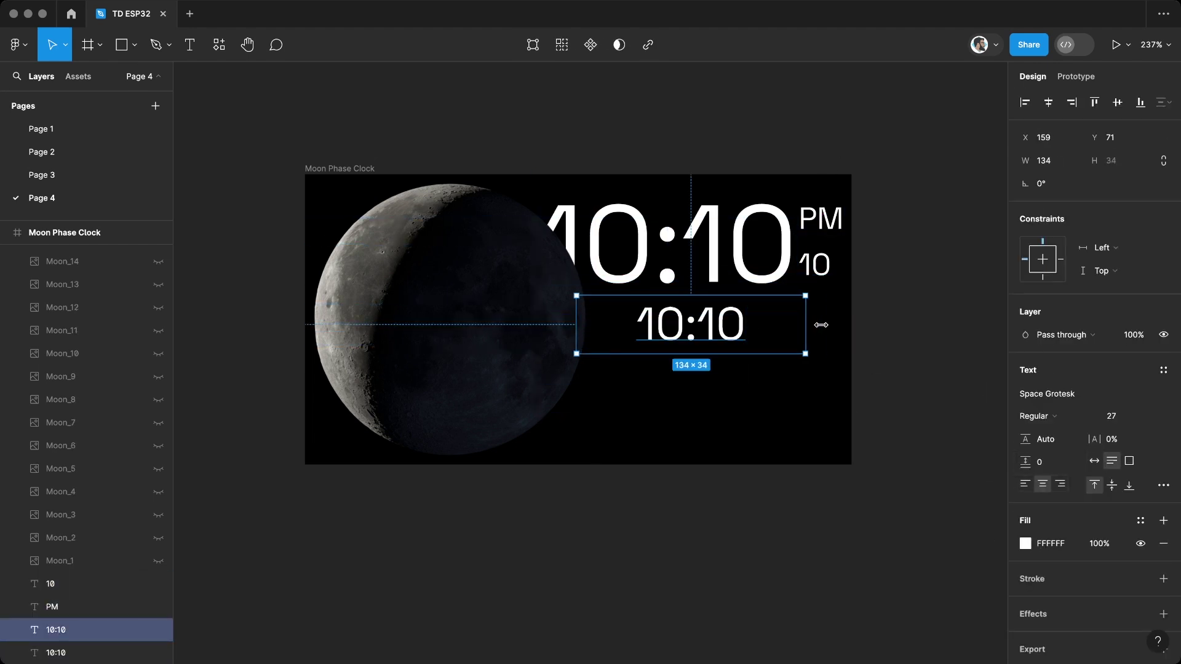
- Retype the small copy as '23 Sat - Mar/24' and shrink it to fit one line
{"action": "double_click", "coordinate": [717, 334]}
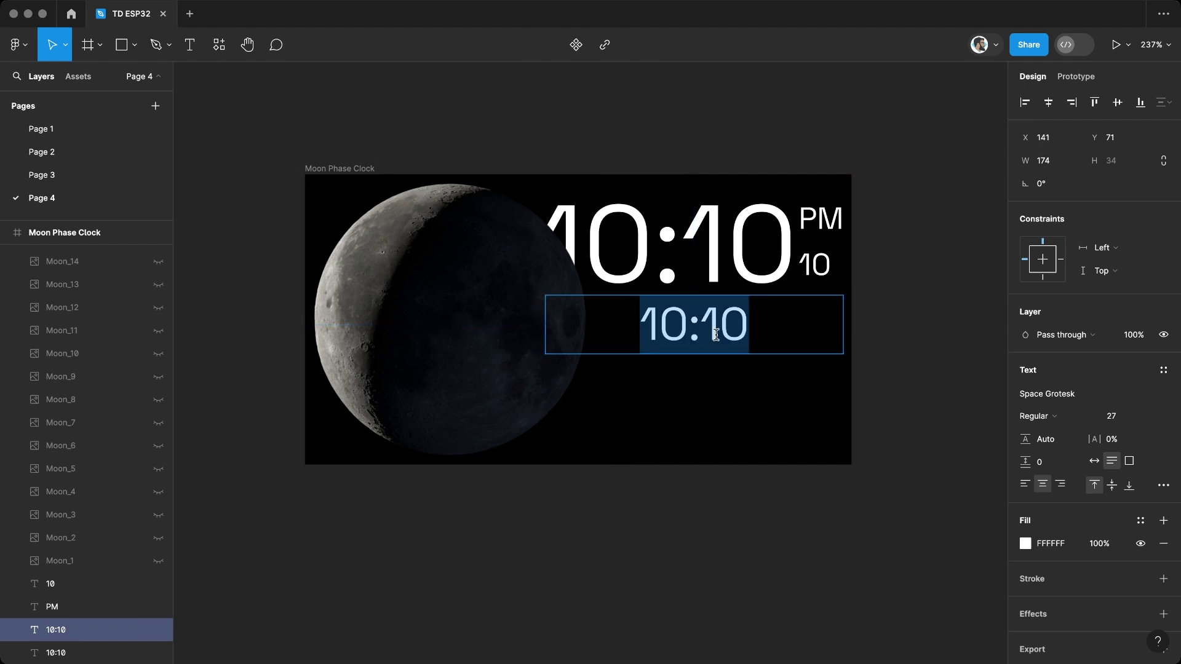
{"action": "type", "text": "23 Sat - Mar/24"}
{"action": "key", "text": "Escape"}
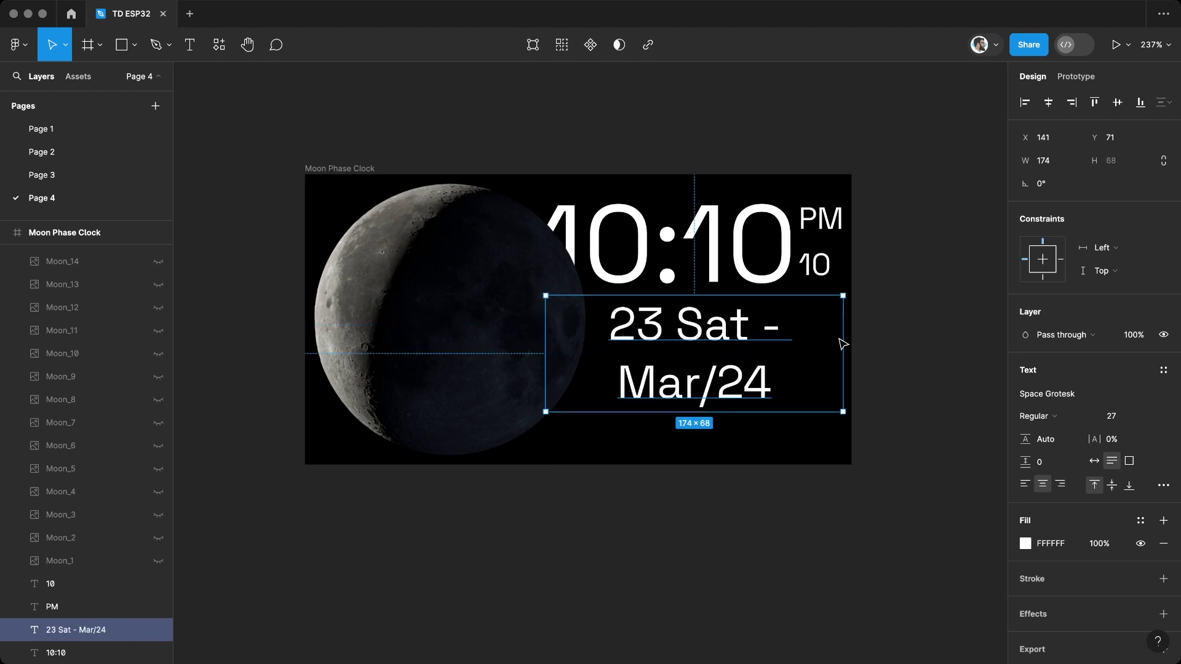
{"action": "left_click_drag", "start_coordinate": [1126, 417], "coordinate": [1107, 416]}
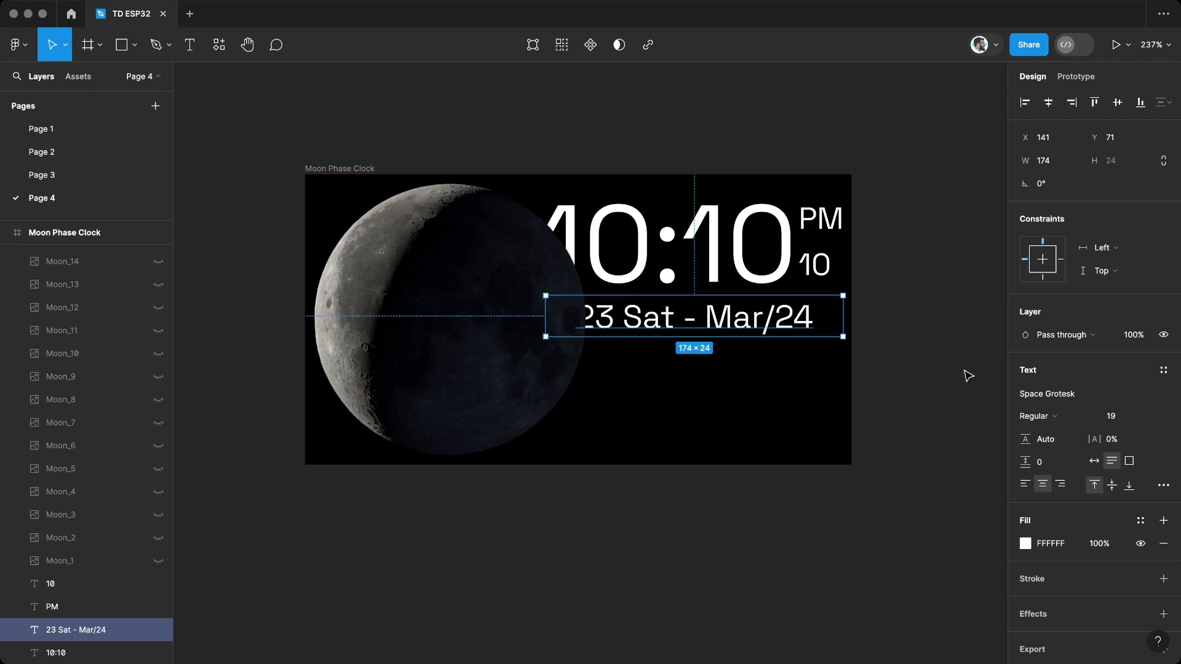
- Duplicate the date line and retype it as 'Waxing Gibbous'
{"action": "key", "text": "ctrl+d"}
{"action": "key", "text": "Return"}
{"action": "type", "text": "Waxing Gibbous"}
{"action": "key", "text": "Escape"}
{"action": "key", "text": "Escape"}
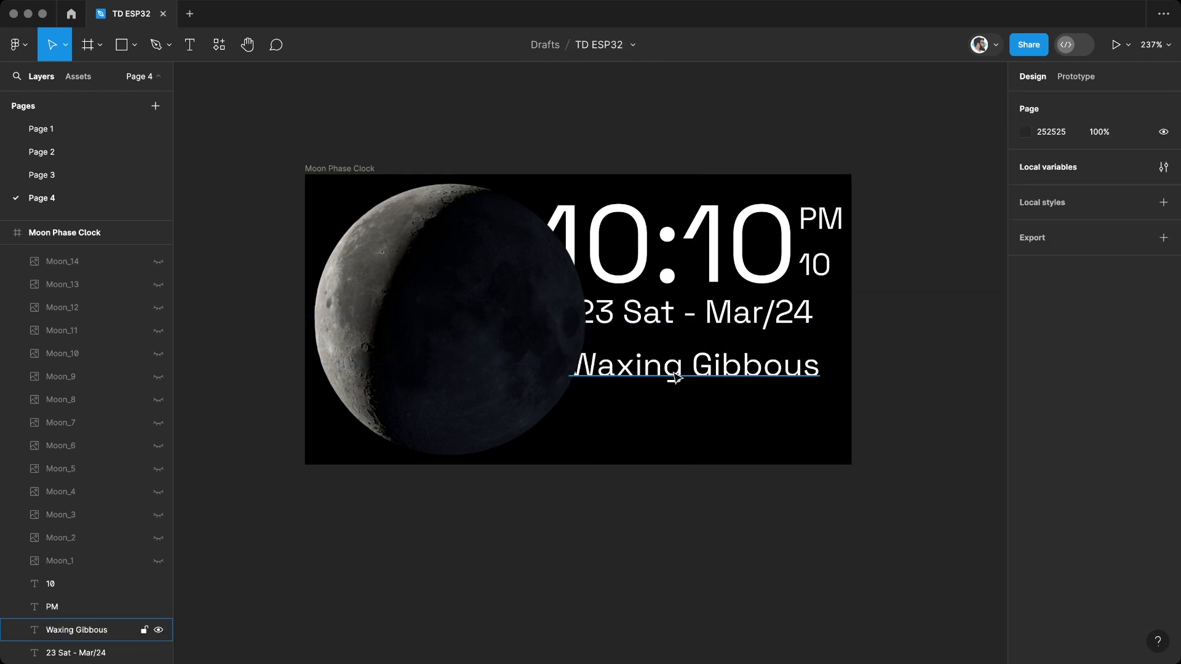
- Draw a white-outlined, unfilled box over Waxing Gibbous and send it to back
{"action": "key", "text": "r"}
{"action": "left_click_drag", "start_coordinate": [533, 339], "coordinate": [843, 393]}
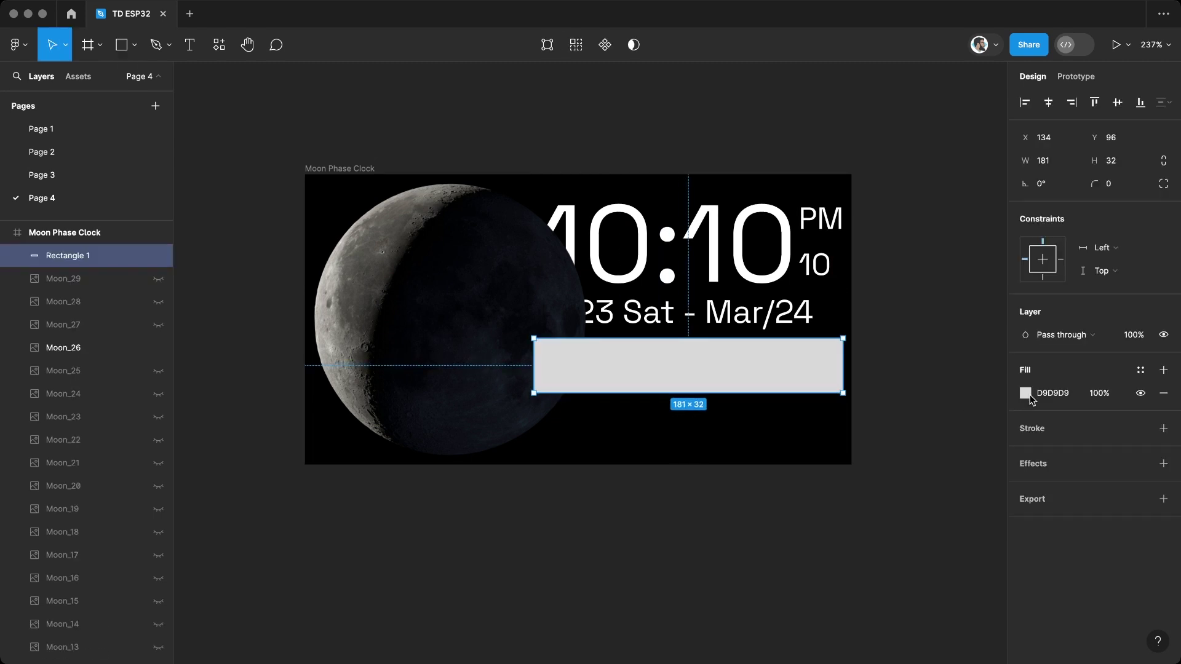
{"action": "left_click", "coordinate": [1164, 393]}
{"action": "left_click", "coordinate": [1164, 428]}
{"action": "left_click", "coordinate": [1026, 456]}
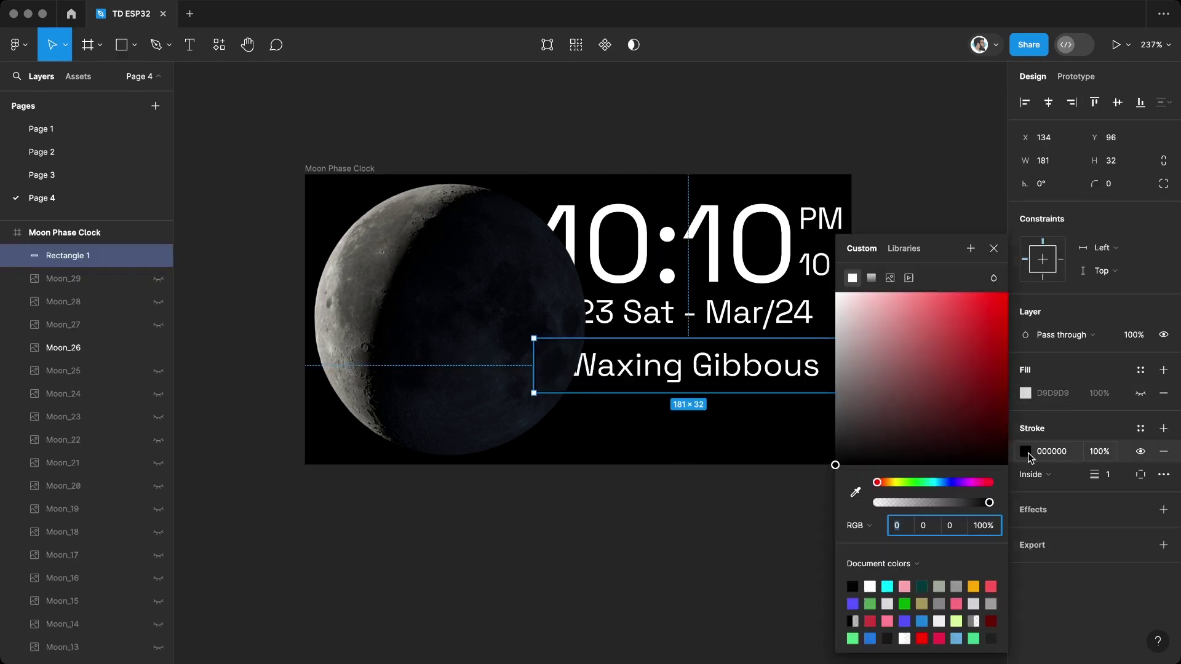
{"action": "left_click_drag", "start_coordinate": [844, 448], "coordinate": [765, 232]}
{"action": "left_click", "coordinate": [681, 457]}
{"action": "left_click", "coordinate": [806, 392]}
{"action": "key", "text": "bracketleft"}
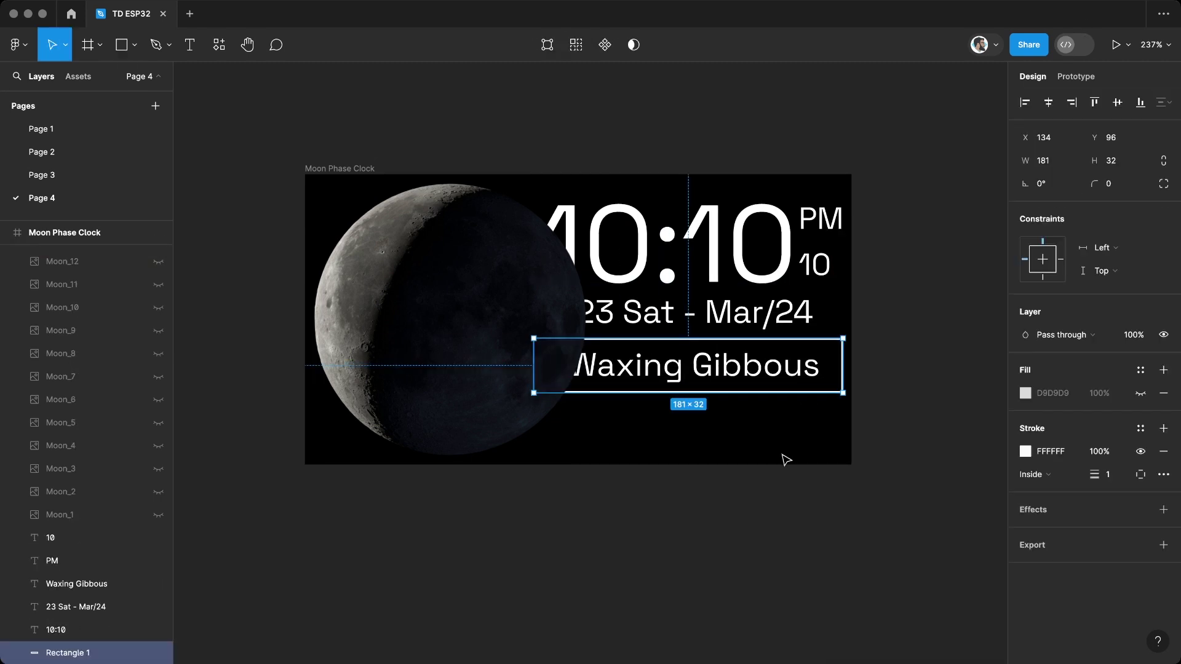
{"action": "left_click", "coordinate": [731, 534]}
- Add a right-aligned, size-15 '10:10' label below, copied from the date text
{"action": "scroll", "coordinate": [751, 399], "scroll_direction": "down", "scroll_amount": 1}
{"action": "left_click_drag", "start_coordinate": [761, 289], "coordinate": [713, 403]}
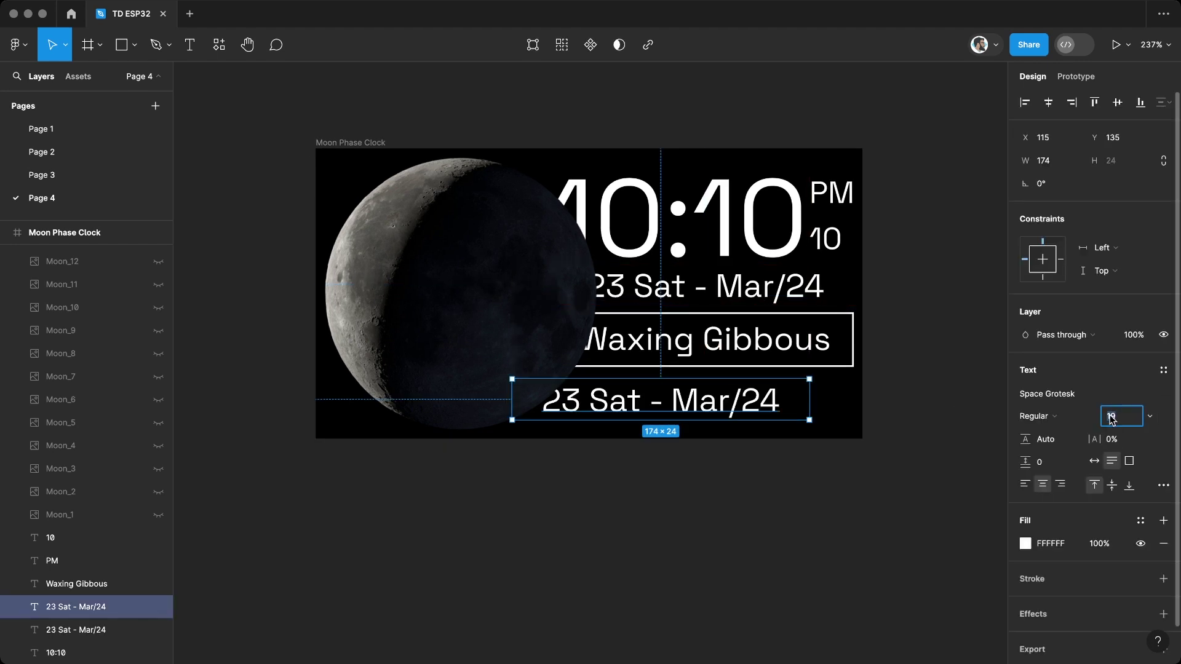
{"action": "key", "text": "Return"}
{"action": "double_click", "coordinate": [675, 395]}
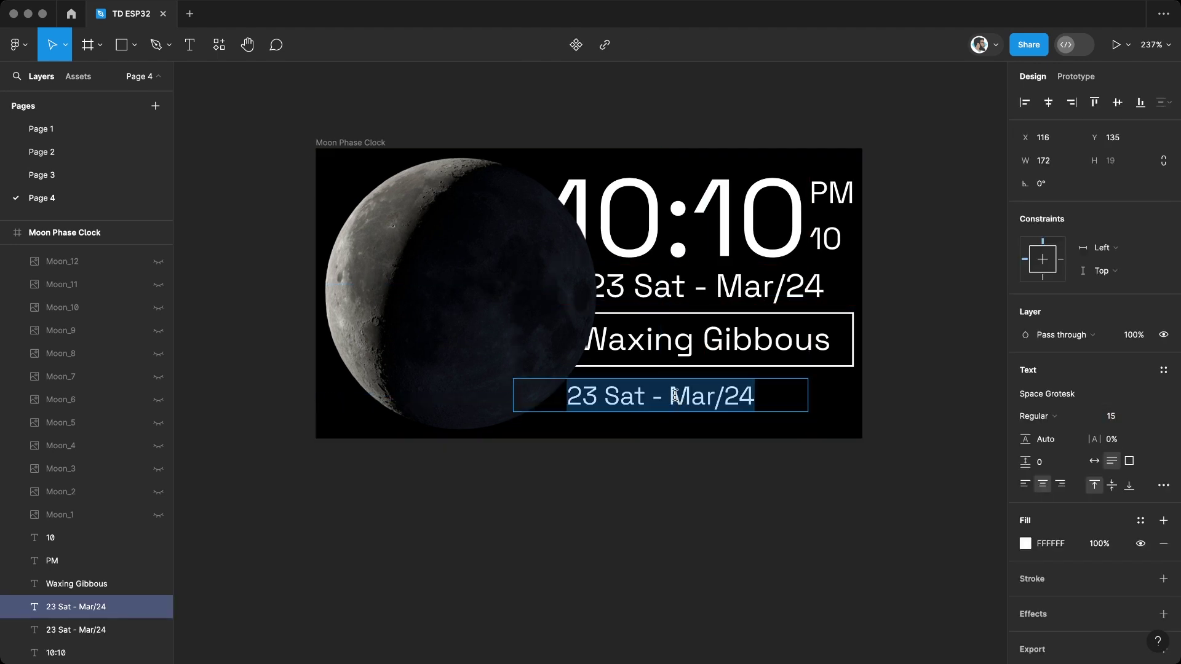
{"action": "type", "text": "10:10"}
{"action": "key", "text": "Escape"}
{"action": "left_click_drag", "start_coordinate": [698, 398], "coordinate": [640, 393]}
{"action": "left_click", "coordinate": [1061, 486]}
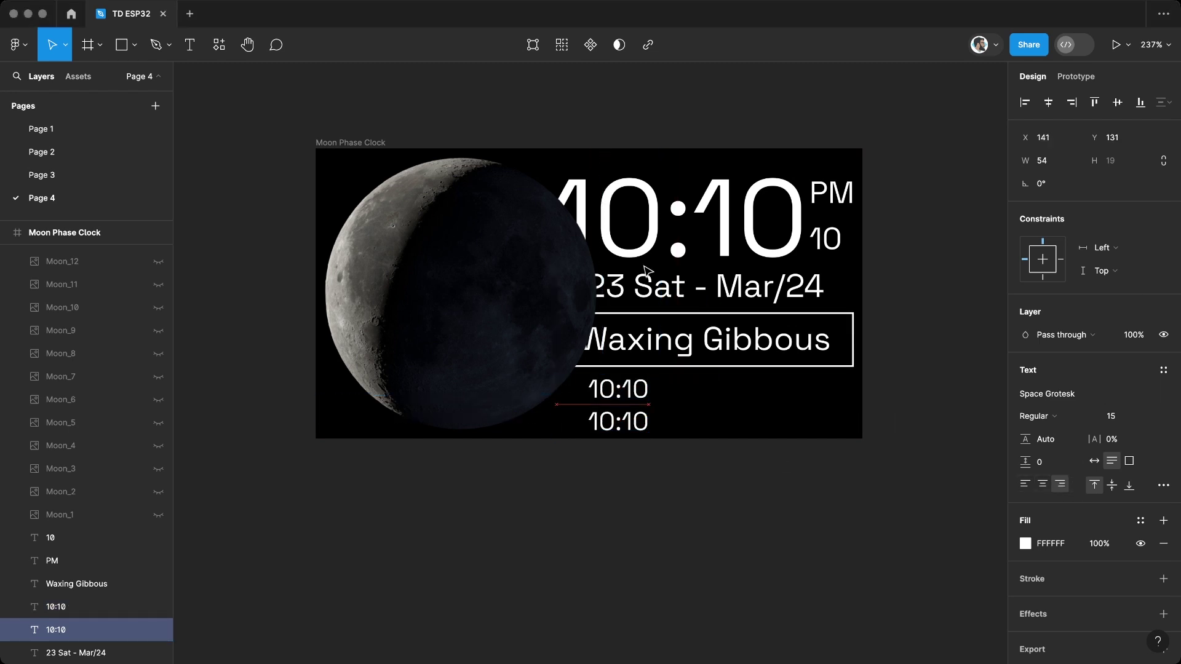
- Duplicate the small 10:10 into two columns of two and paste in the moon icon
{"action": "left_click_drag", "start_coordinate": [609, 370], "coordinate": [738, 426]}
{"action": "left_click_drag", "start_coordinate": [618, 422], "coordinate": [782, 421]}
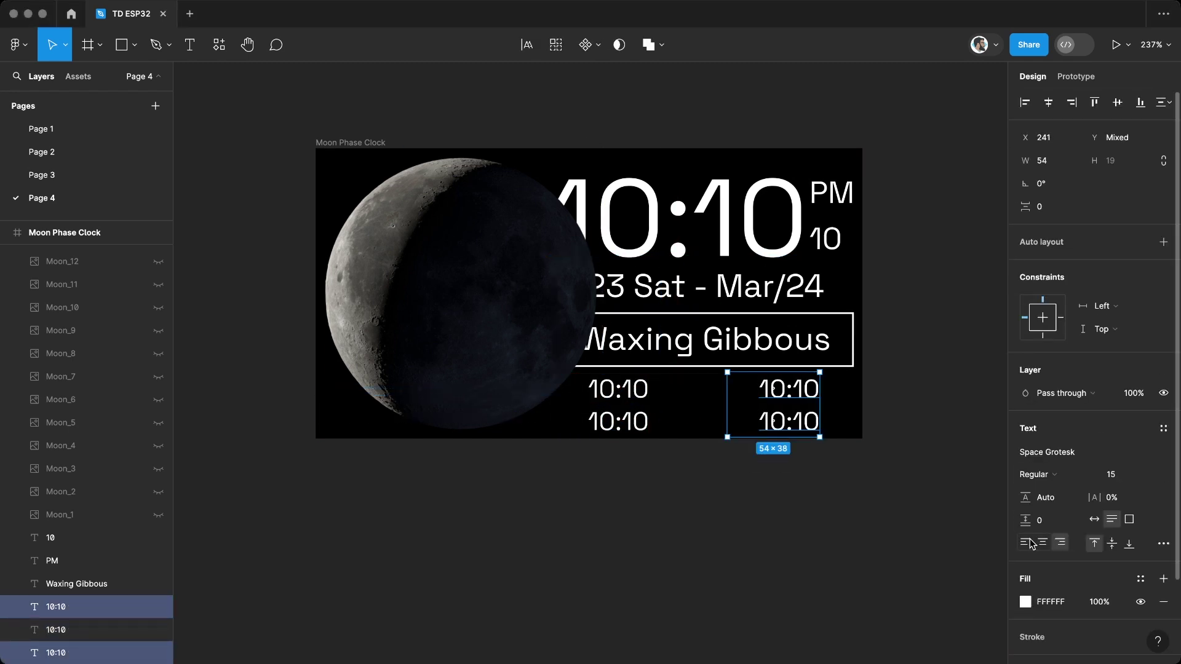
{"action": "left_click", "coordinate": [818, 428]}
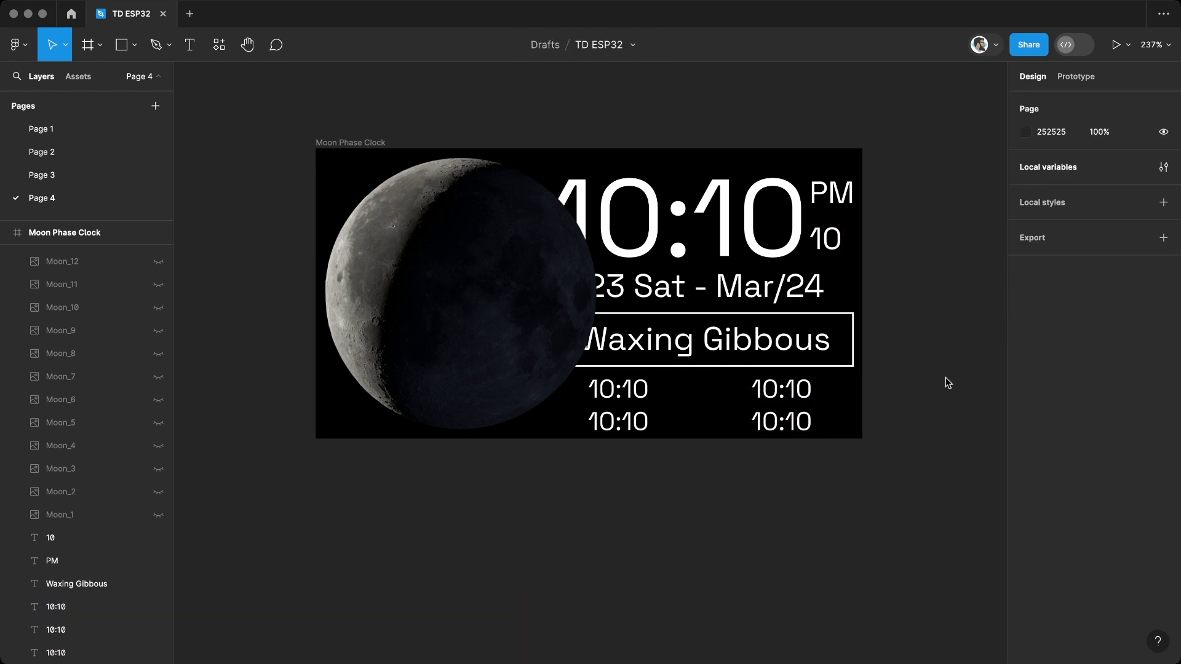
{"action": "key", "text": "ctrl+v"}
- Position the moon icon below the clock and add the sun and up-arrow icons beside it
{"action": "scroll", "coordinate": [824, 369], "scroll_direction": "down", "scroll_amount": 5}
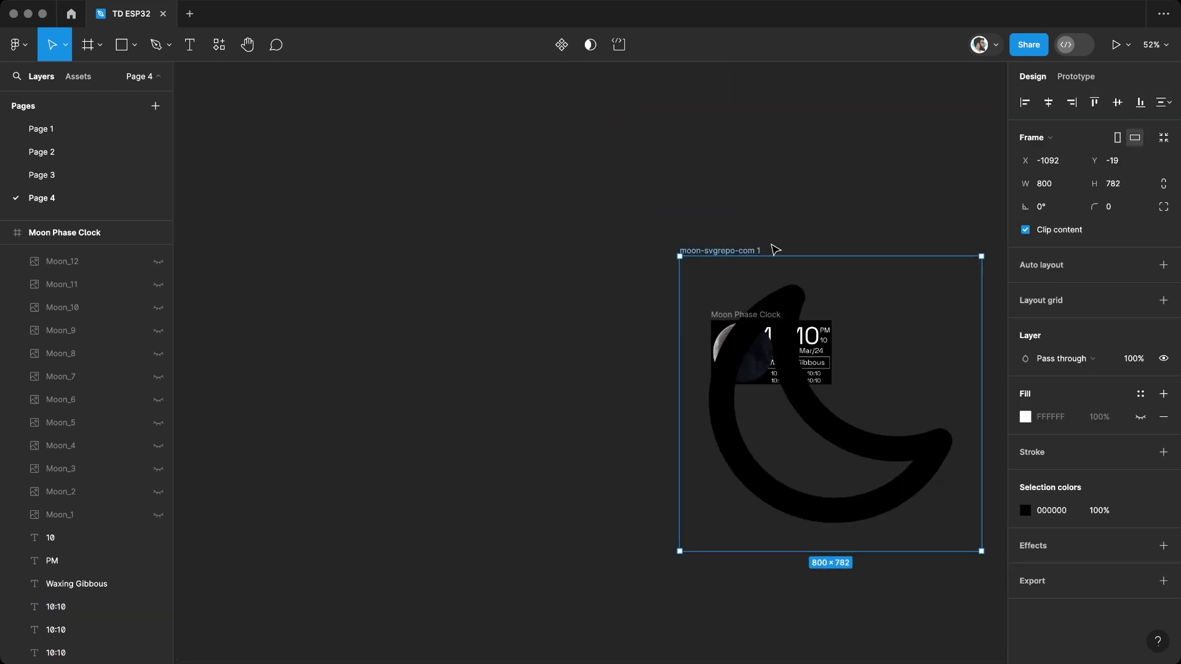
{"action": "left_click_drag", "start_coordinate": [746, 252], "coordinate": [442, 327]}
{"action": "double_click", "coordinate": [407, 318]}
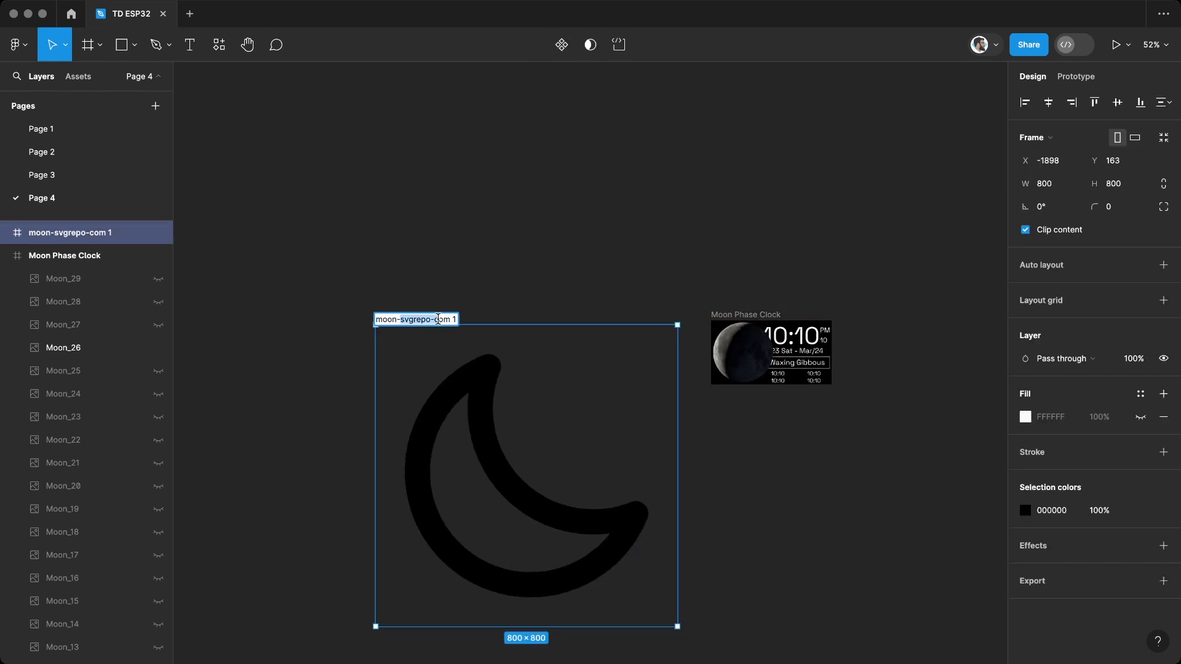
{"action": "left_click", "coordinate": [518, 261]}
{"action": "scroll", "coordinate": [519, 224], "scroll_direction": "down", "scroll_amount": 3}
{"action": "left_click_drag", "start_coordinate": [452, 304], "coordinate": [359, 371]}
{"action": "key", "text": "Escape"}
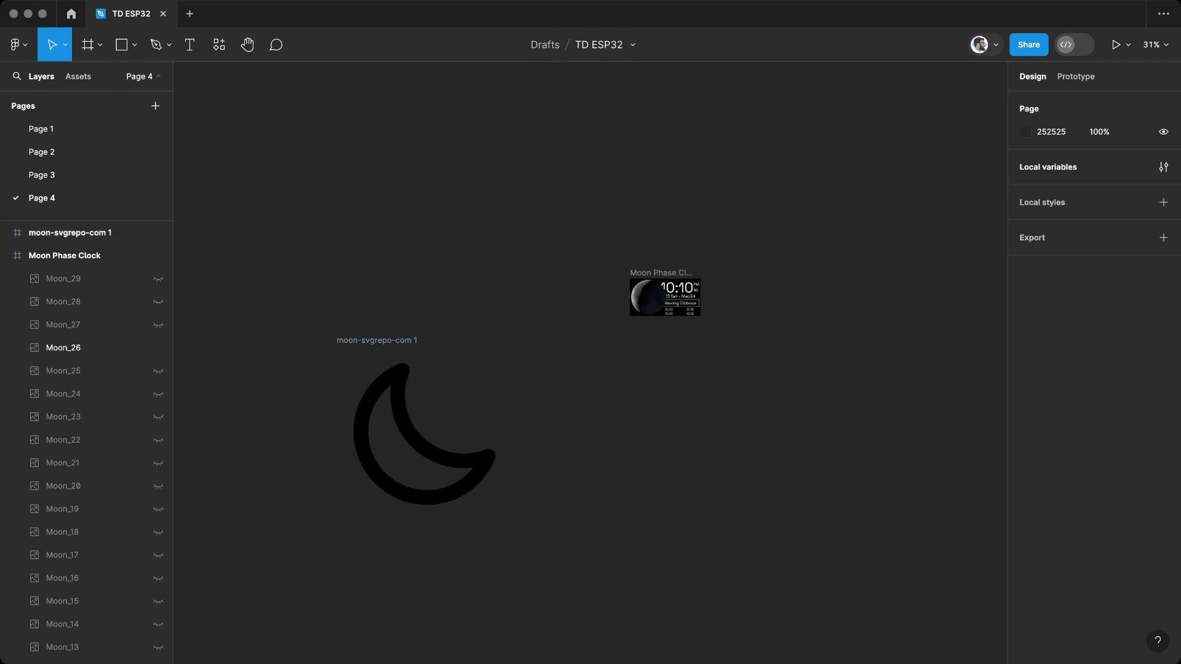
{"action": "left_click_drag", "start_coordinate": [659, 469], "coordinate": [612, 463]}
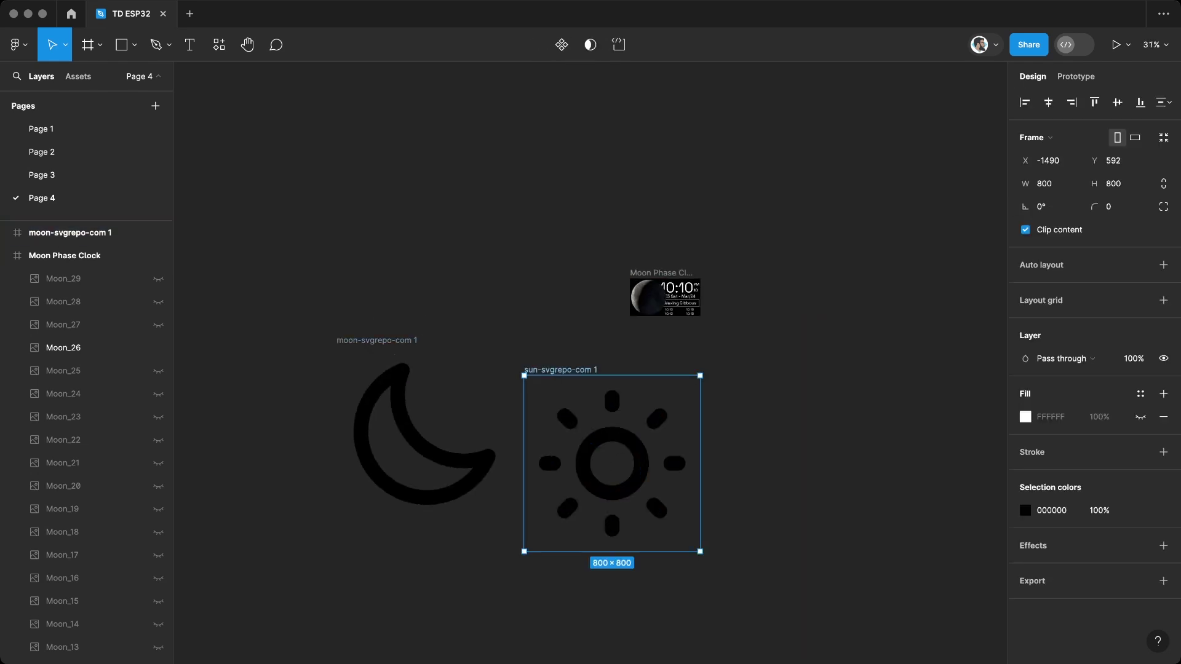
{"action": "left_click_drag", "start_coordinate": [774, 439], "coordinate": [769, 446]}
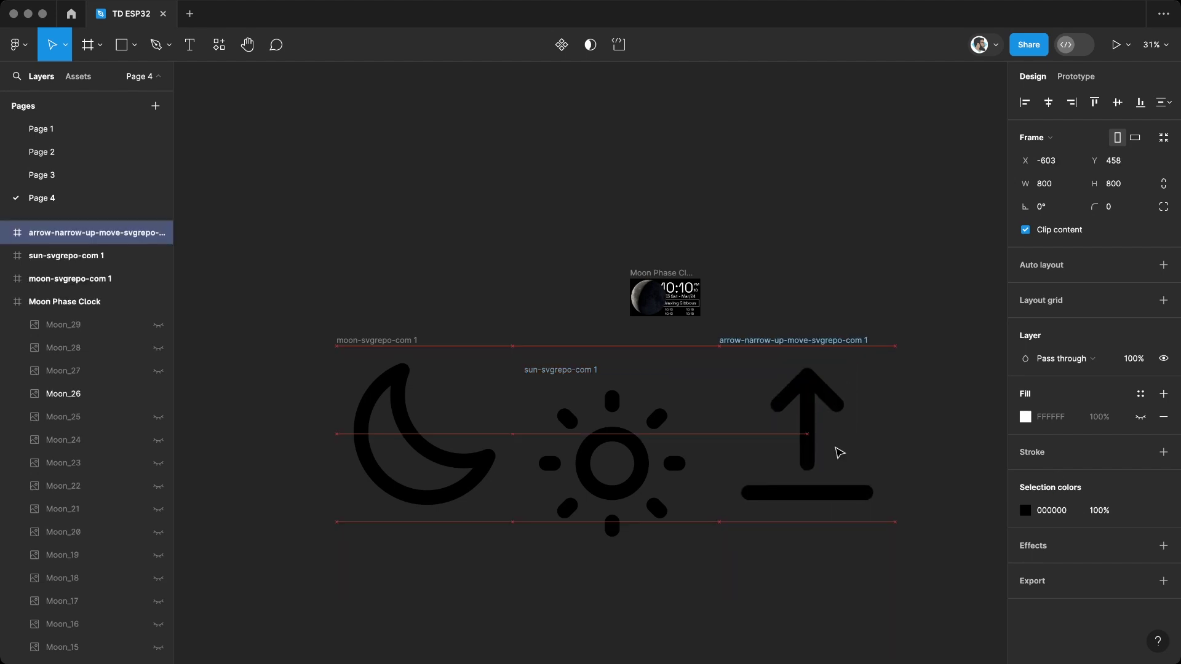
- Delete the arrow's bottom line, centre the arrow in its frame, and select all three icons
{"action": "double_click", "coordinate": [810, 494]}
{"action": "double_click", "coordinate": [816, 497]}
{"action": "key", "text": "Delete"}
{"action": "key", "text": "ctrl+a"}
{"action": "left_click_drag", "start_coordinate": [810, 436], "coordinate": [804, 461]}
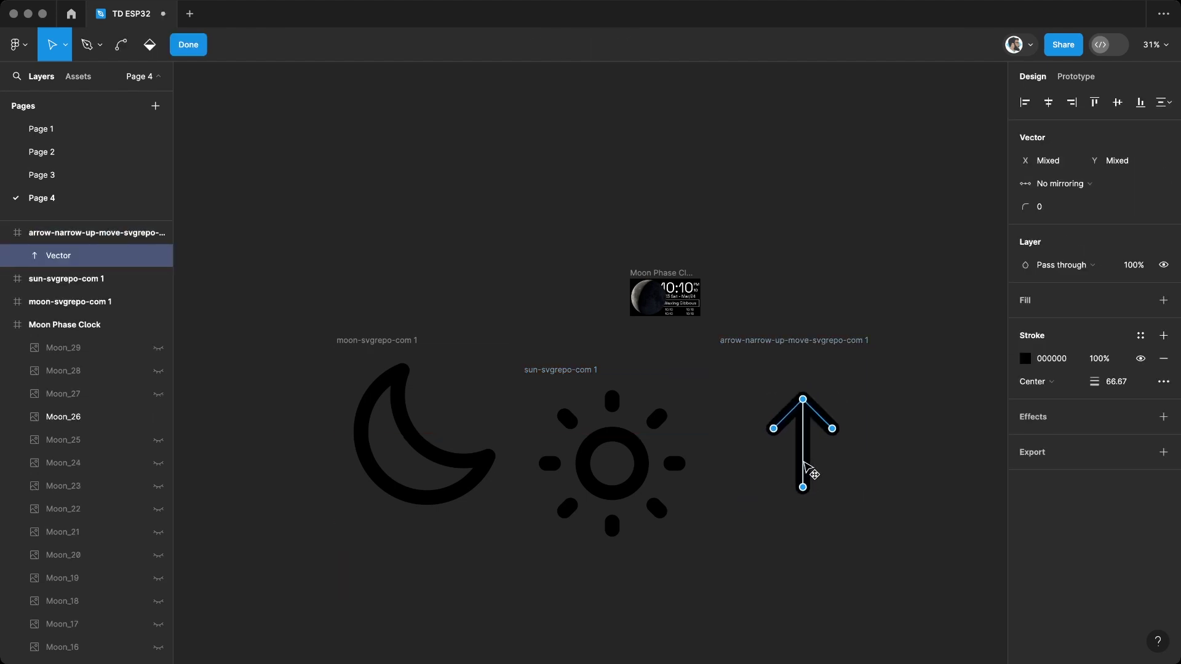
{"action": "left_click", "coordinate": [830, 342]}
{"action": "left_click", "coordinate": [786, 463]}
{"action": "left_click", "coordinate": [1048, 108]}
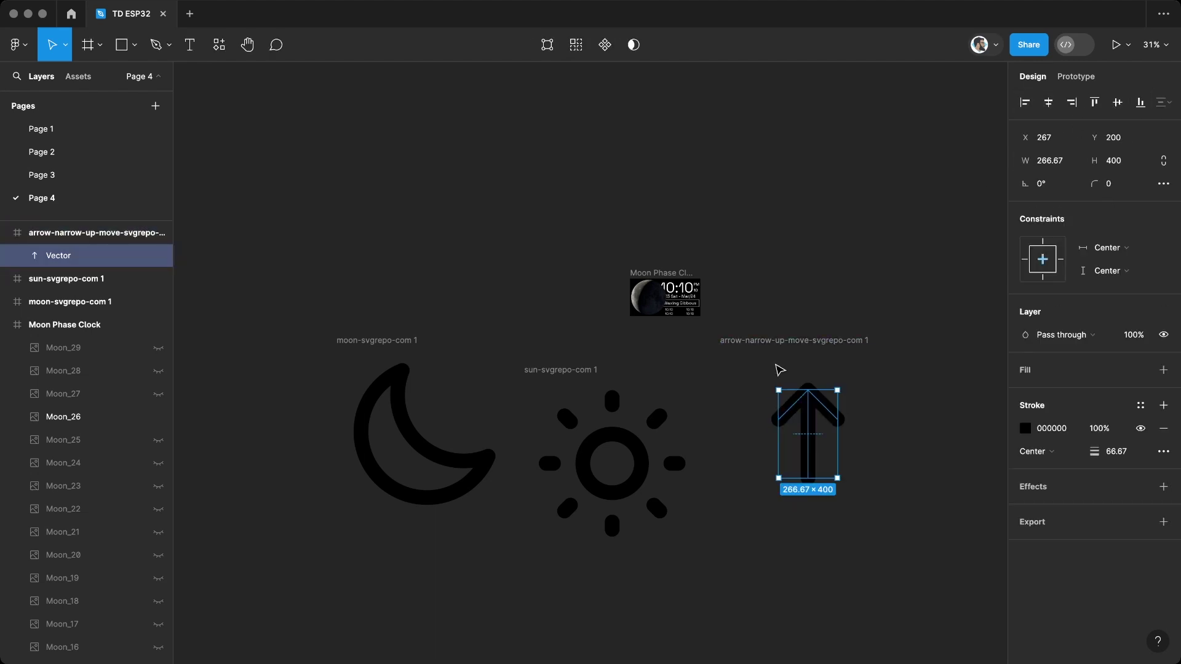
{"action": "mouse_move", "coordinate": [434, 337]}
{"action": "left_mouse_down"}
{"action": "mouse_move", "coordinate": [895, 345]}
{"action": "mouse_move", "coordinate": [672, 423]}
{"action": "left_mouse_up"}
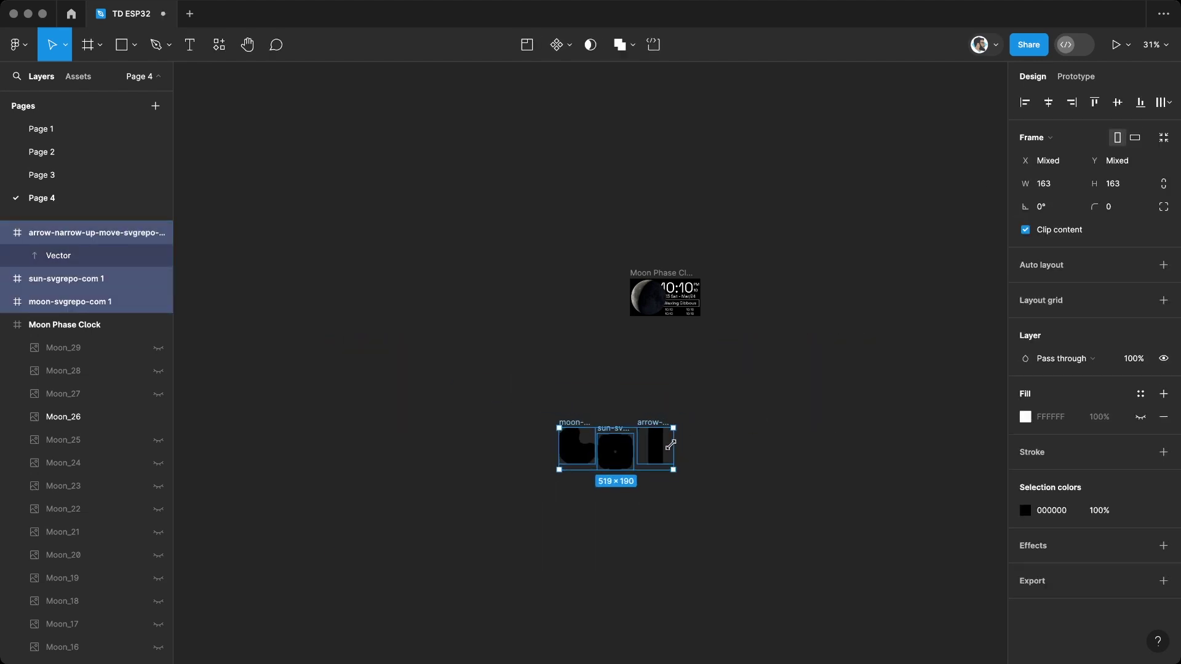
- Set the moon, sun and arrow icons' stroke weight to 1
{"action": "scroll", "coordinate": [712, 342], "scroll_direction": "up", "scroll_amount": 10}
{"action": "left_click", "coordinate": [504, 391]}
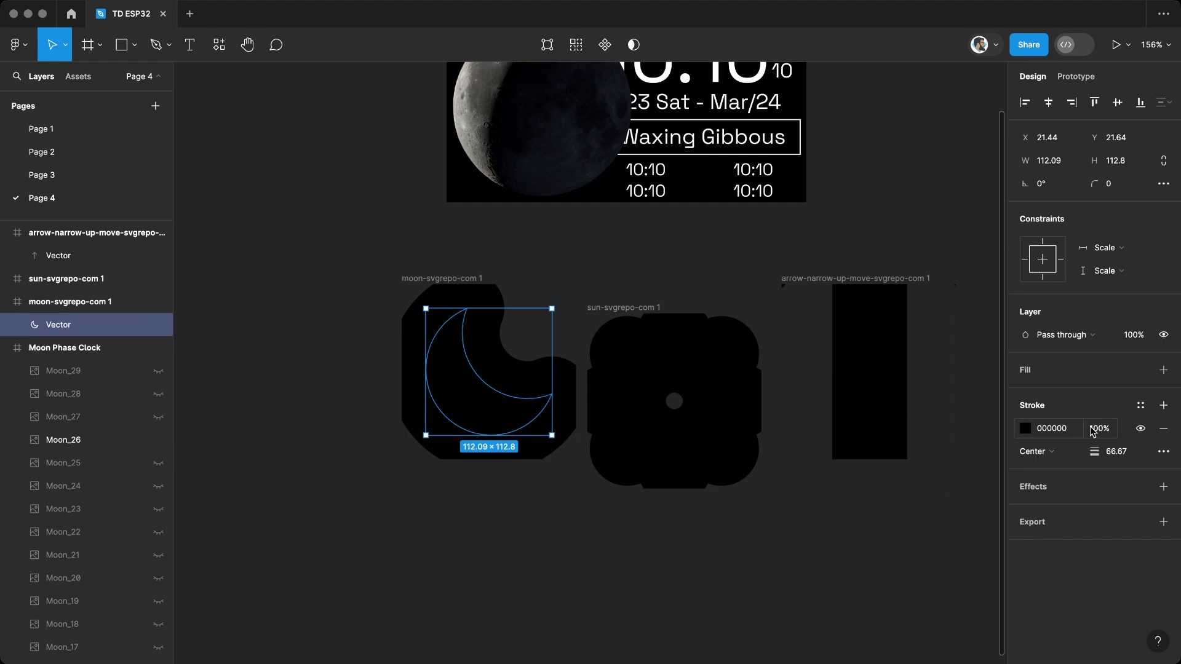
{"action": "type", "text": "1"}
{"action": "key", "text": "Return"}
{"action": "left_click", "coordinate": [725, 406]}
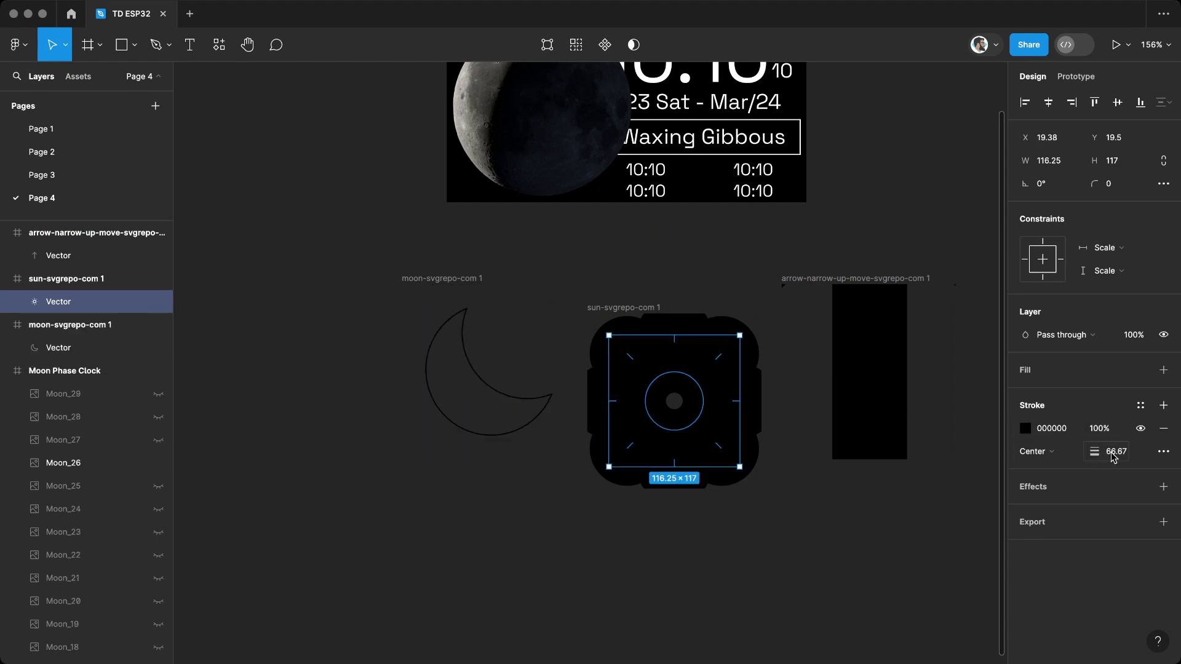
{"action": "key", "text": "Return"}
{"action": "left_click", "coordinate": [869, 382]}
{"action": "left_click", "coordinate": [1108, 452]}
{"action": "type", "text": "1"}
{"action": "key", "text": "Return"}
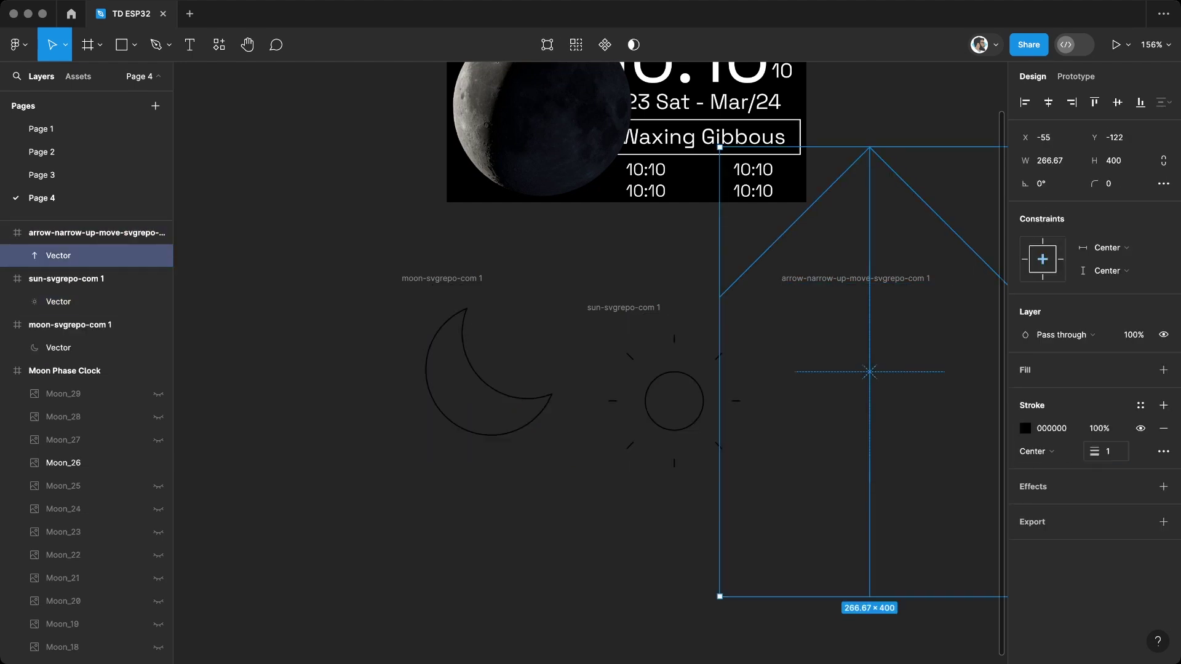
{"action": "left_click", "coordinate": [523, 278]}
- Colour the three icons white and shrink them into the clock frame
{"action": "left_click", "coordinate": [480, 280]}
{"action": "left_click", "coordinate": [623, 308], "text": "shift"}
{"action": "left_click", "coordinate": [794, 278], "text": "shift"}
{"action": "left_click", "coordinate": [1026, 510]}
{"action": "left_click_drag", "start_coordinate": [843, 458], "coordinate": [828, 286]}
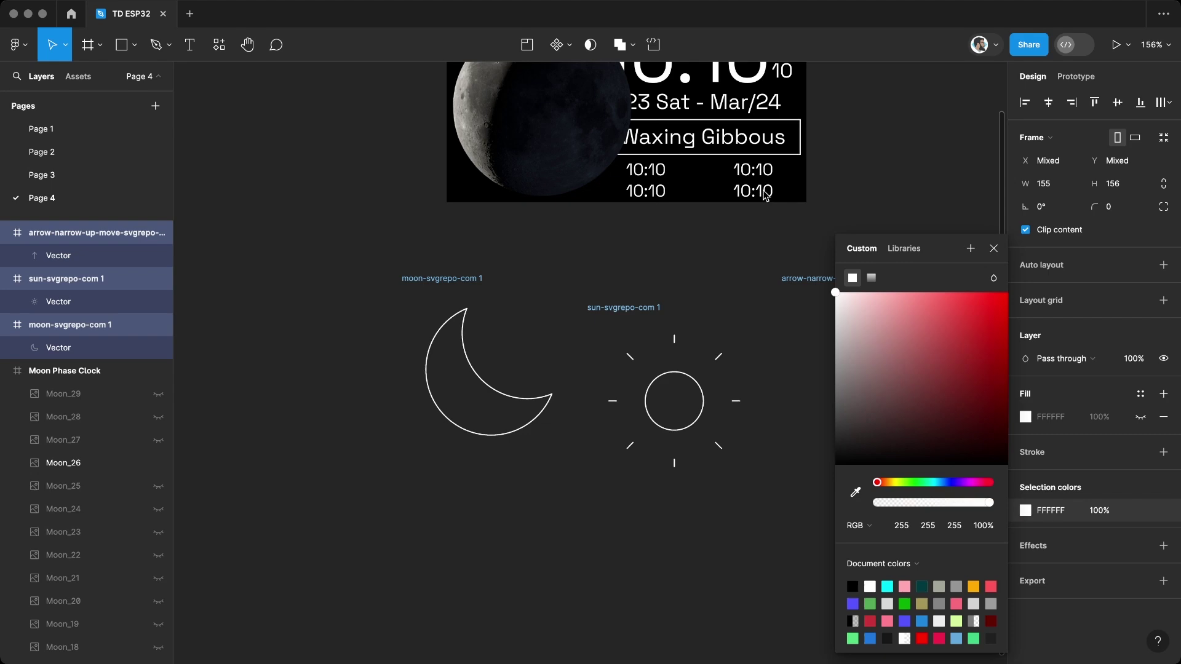
{"action": "left_click", "coordinate": [994, 248]}
{"action": "mouse_move", "coordinate": [852, 438]}
{"action": "left_mouse_down"}
{"action": "mouse_move", "coordinate": [452, 311]}
{"action": "mouse_move", "coordinate": [859, 98]}
{"action": "left_mouse_up"}
- Place the moon icon above the sun and resize the arrow shape to 11×17
{"action": "scroll", "coordinate": [449, 292], "scroll_direction": "up", "scroll_amount": 3}
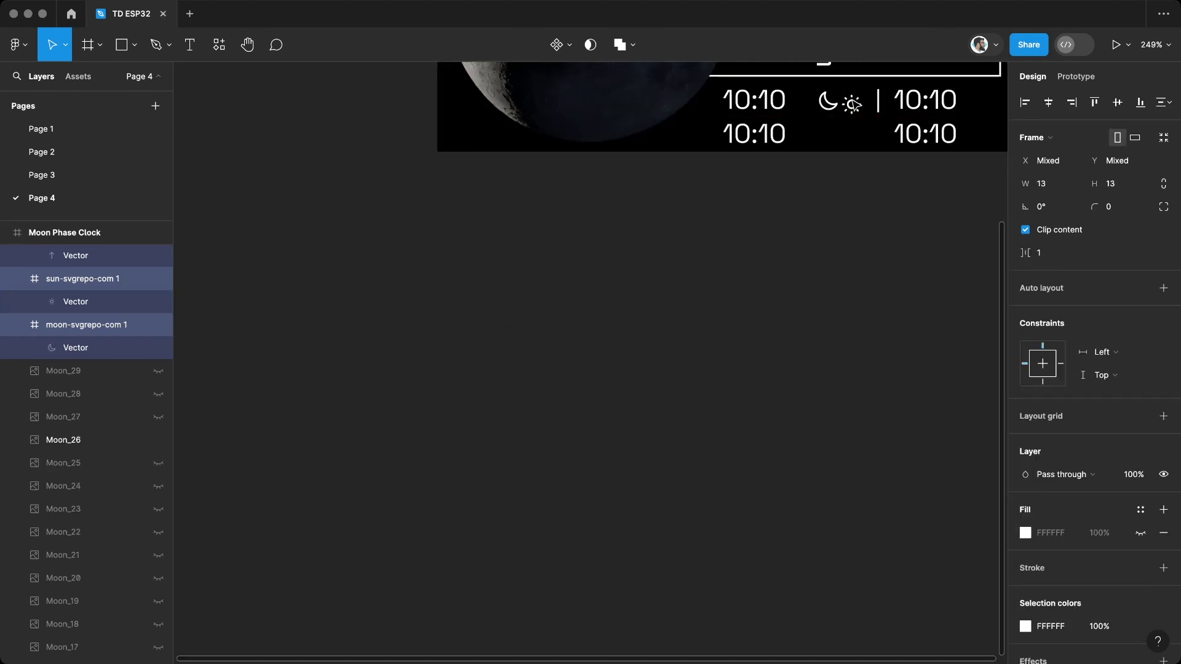
{"action": "scroll", "coordinate": [707, 397], "scroll_direction": "up", "scroll_amount": 3}
{"action": "scroll", "coordinate": [760, 415], "scroll_direction": "up", "scroll_amount": 2}
{"action": "left_click", "coordinate": [729, 461]}
{"action": "left_click_drag", "start_coordinate": [680, 378], "coordinate": [729, 377]}
{"action": "left_click", "coordinate": [787, 378]}
{"action": "double_click", "coordinate": [787, 377]}
{"action": "scroll", "coordinate": [796, 366], "scroll_direction": "down", "scroll_amount": 2}
{"action": "scroll", "coordinate": [798, 365], "scroll_direction": "down", "scroll_amount": 5}
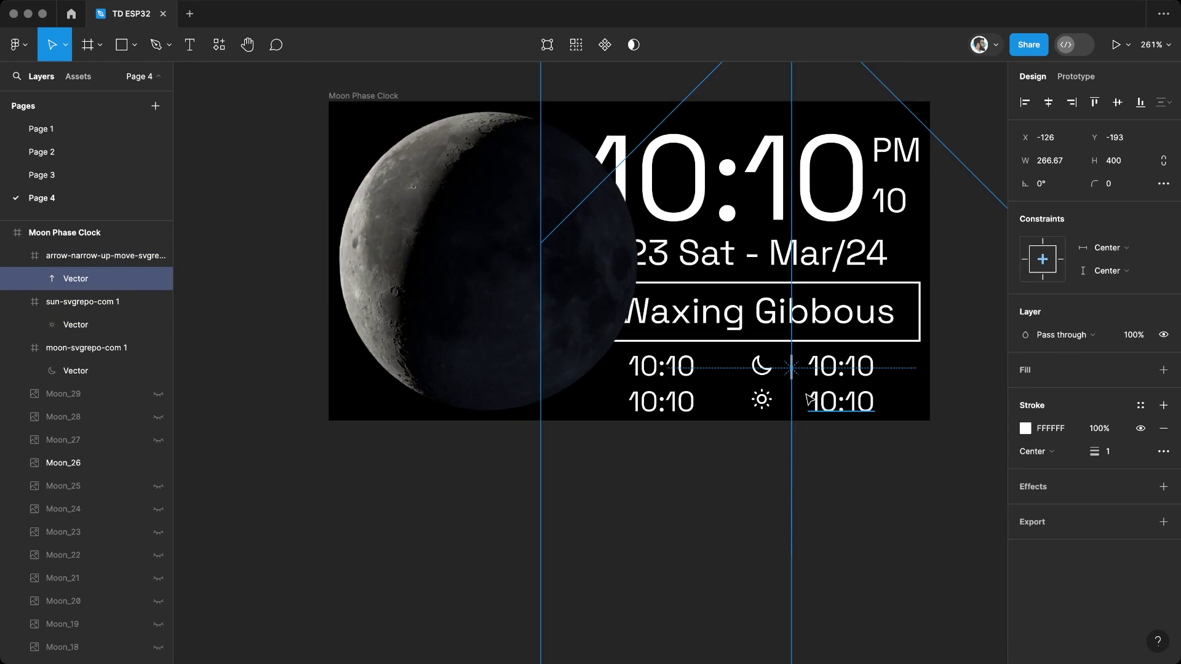
{"action": "scroll", "coordinate": [798, 365], "scroll_direction": "down", "scroll_amount": 3}
{"action": "left_click_drag", "start_coordinate": [923, 155], "coordinate": [799, 358]}
- Position the up arrow to the left of the moon
{"action": "scroll", "coordinate": [800, 358], "scroll_direction": "up", "scroll_amount": 5}
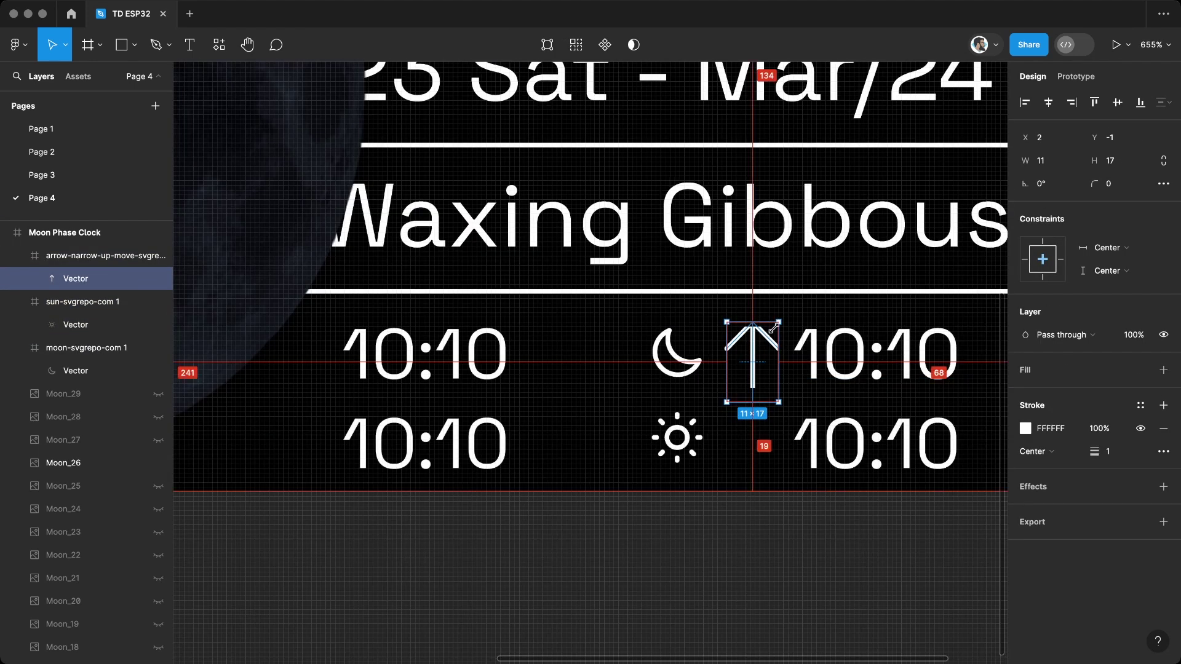
{"action": "left_click", "coordinate": [792, 443]}
{"action": "scroll", "coordinate": [792, 443], "scroll_direction": "down", "scroll_amount": 2}
{"action": "scroll", "coordinate": [794, 434], "scroll_direction": "down", "scroll_amount": 2}
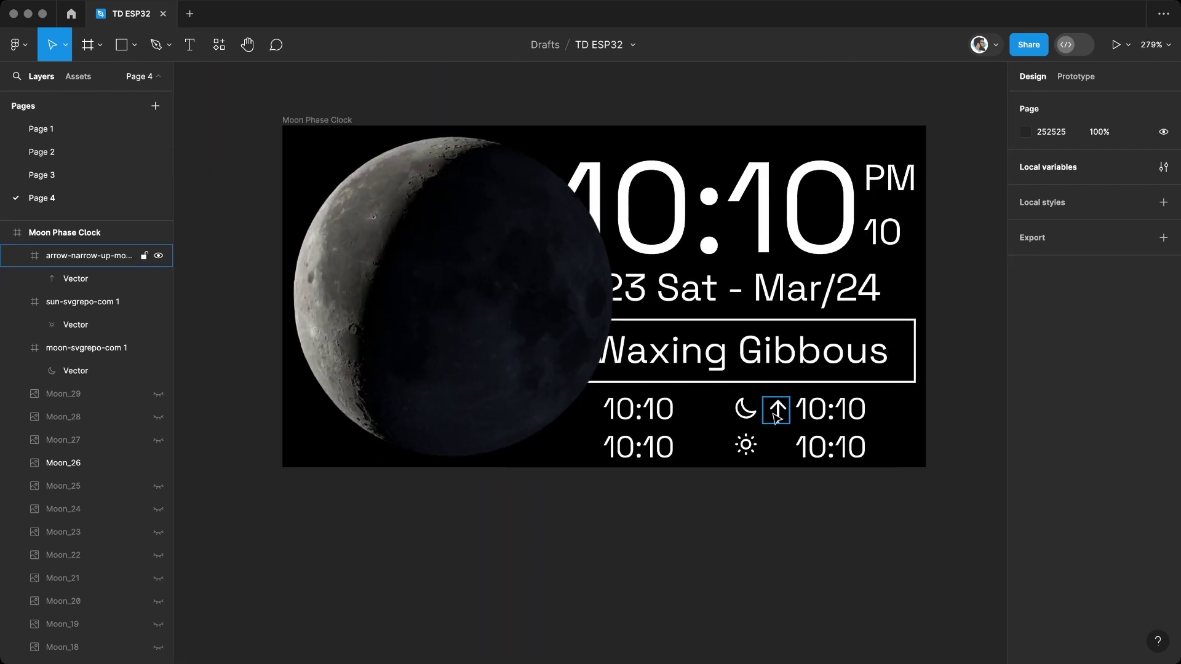
{"action": "left_click_drag", "start_coordinate": [777, 409], "coordinate": [725, 409]}
{"action": "scroll", "coordinate": [726, 411], "scroll_direction": "up", "scroll_amount": 3}
{"action": "scroll", "coordinate": [704, 419], "scroll_direction": "up", "scroll_amount": 2}
{"action": "double_click", "coordinate": [704, 418]}
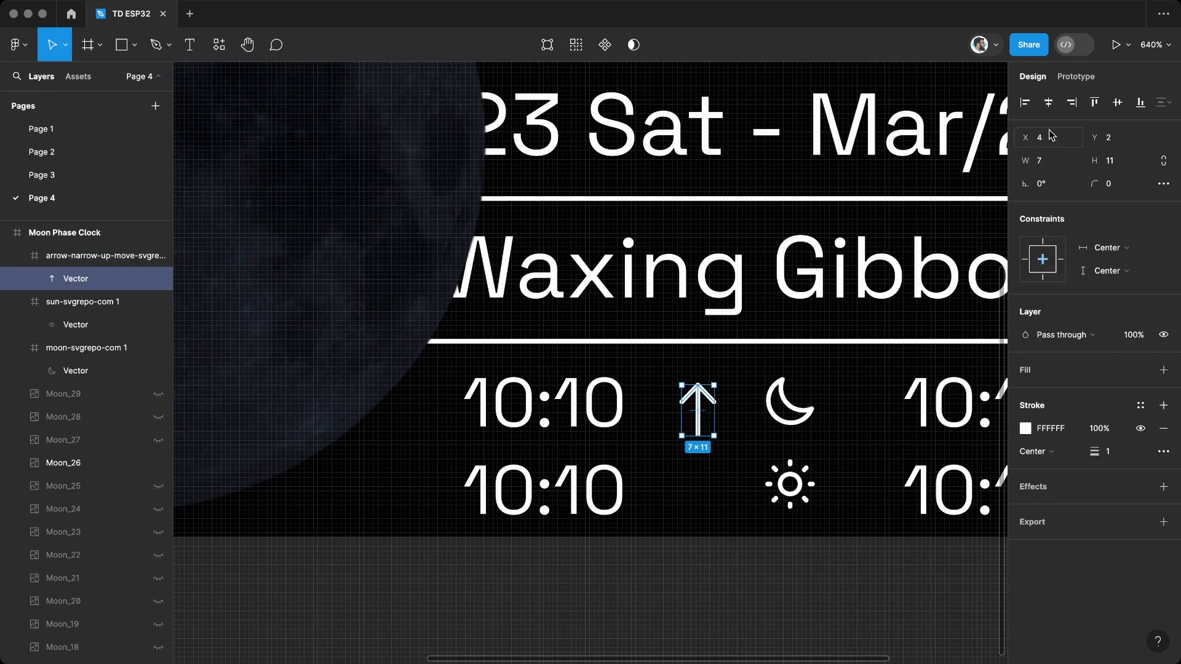
{"action": "left_click", "coordinate": [706, 389]}
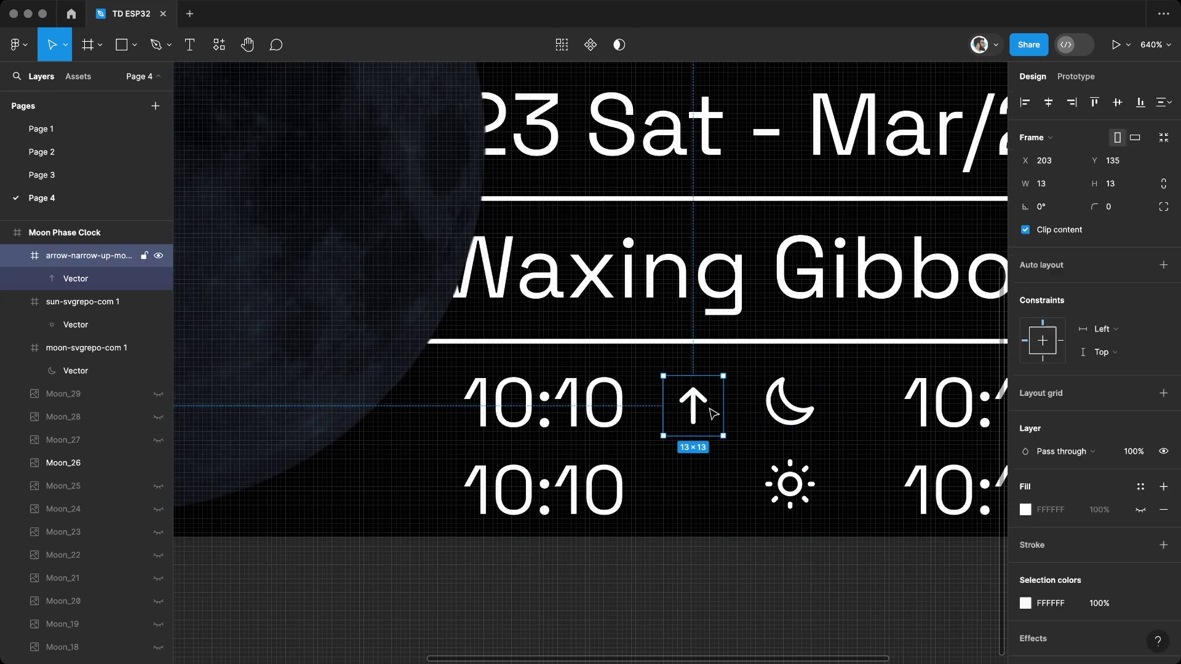
- Duplicate the arrow beside the sun and rotate it 180° to point down
{"action": "mouse_move", "coordinate": [717, 406]}
{"action": "left_mouse_down"}
{"action": "mouse_move", "coordinate": [716, 486]}
{"action": "mouse_move", "coordinate": [877, 406]}
{"action": "mouse_move", "coordinate": [874, 491]}
{"action": "left_mouse_up"}
{"action": "left_click", "coordinate": [1042, 207]}
{"action": "type", "text": "180"}
{"action": "key", "text": "Return"}
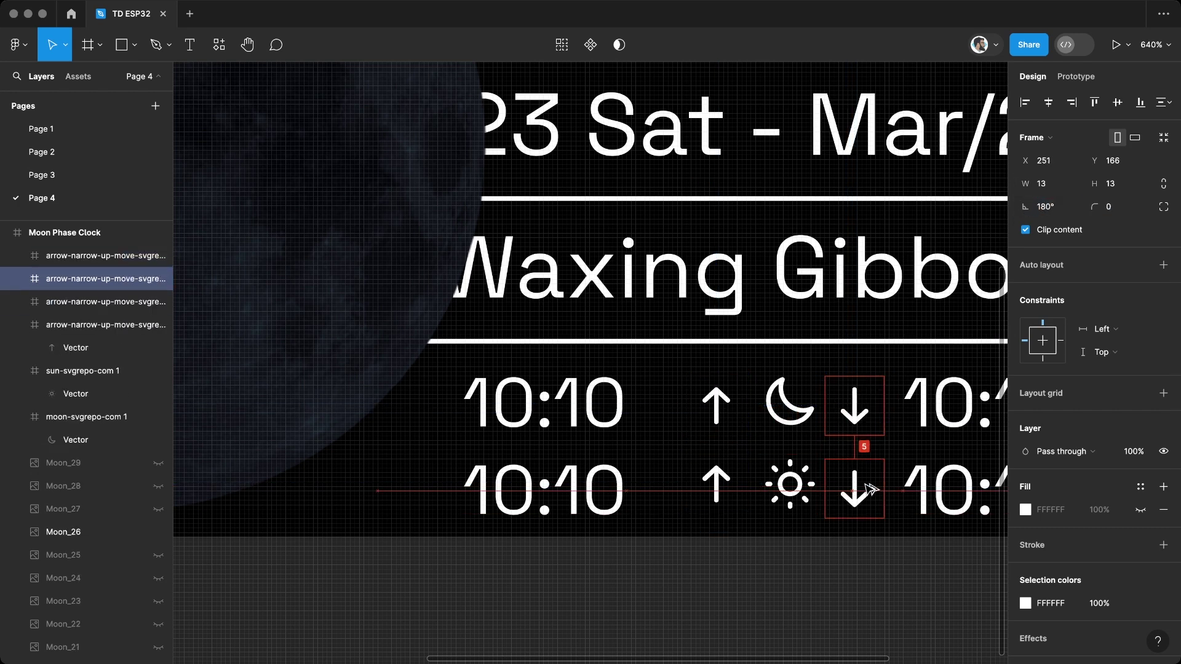
{"action": "mouse_move", "coordinate": [691, 397]}
{"action": "left_mouse_down"}
{"action": "mouse_move", "coordinate": [844, 414]}
{"action": "mouse_move", "coordinate": [690, 397]}
{"action": "left_mouse_up"}
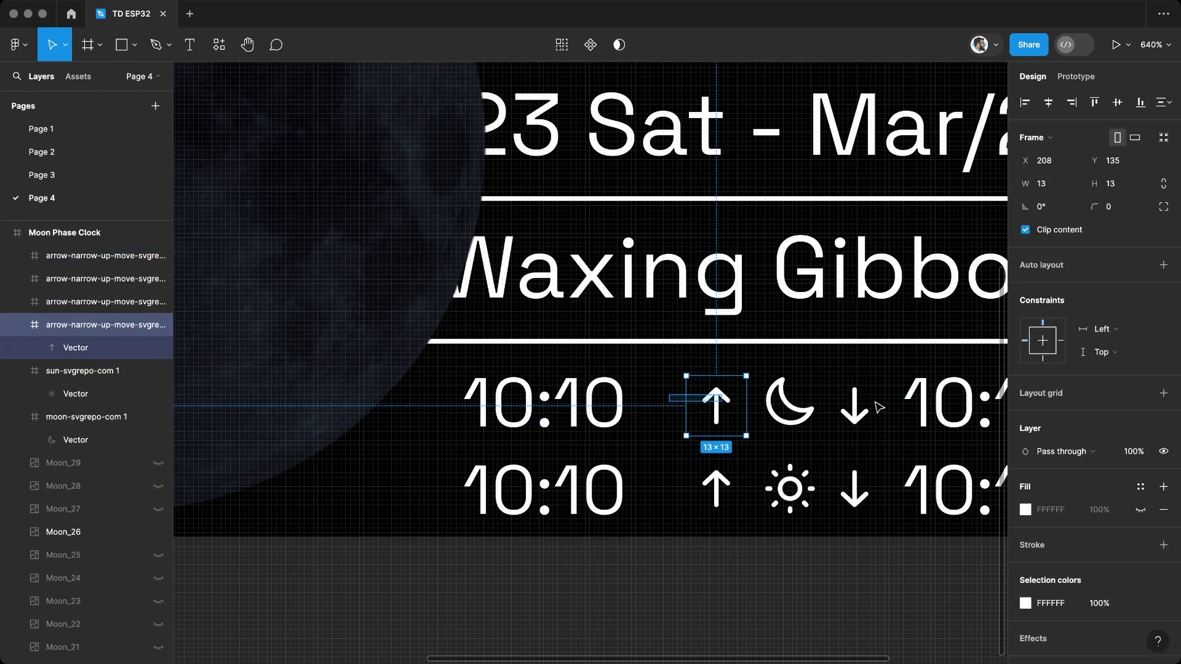
- Tighten the spacing between the icon columns and group all six icons as Group 1
{"action": "left_click", "coordinate": [791, 403], "text": "shift"}
{"action": "left_click", "coordinate": [855, 403], "text": "shift"}
{"action": "left_click", "coordinate": [823, 460]}
{"action": "left_click_drag", "start_coordinate": [757, 414], "coordinate": [819, 443]}
{"action": "left_click", "coordinate": [817, 444]}
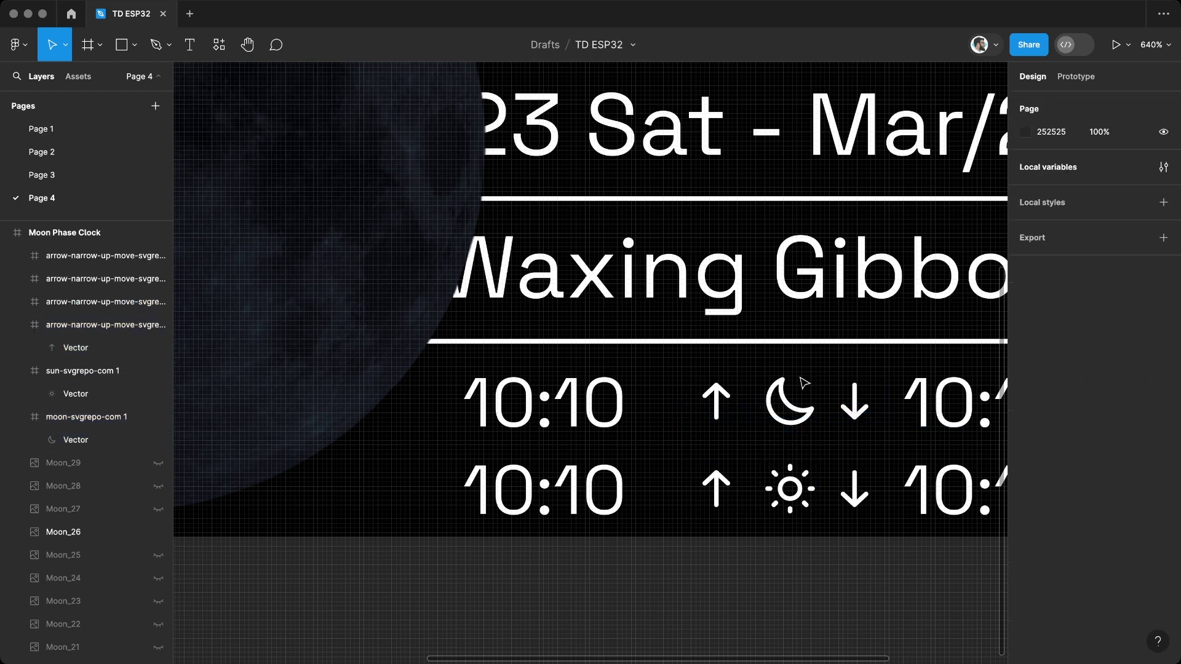
{"action": "left_click", "coordinate": [791, 403]}
{"action": "left_click", "coordinate": [790, 490], "text": "shift"}
{"action": "left_click_drag", "start_coordinate": [844, 572], "coordinate": [677, 369]}
{"action": "key", "text": "ctrl+g"}
{"action": "left_click_drag", "start_coordinate": [864, 418], "coordinate": [847, 418]}
{"action": "scroll", "coordinate": [847, 418], "scroll_direction": "down", "scroll_amount": 5}
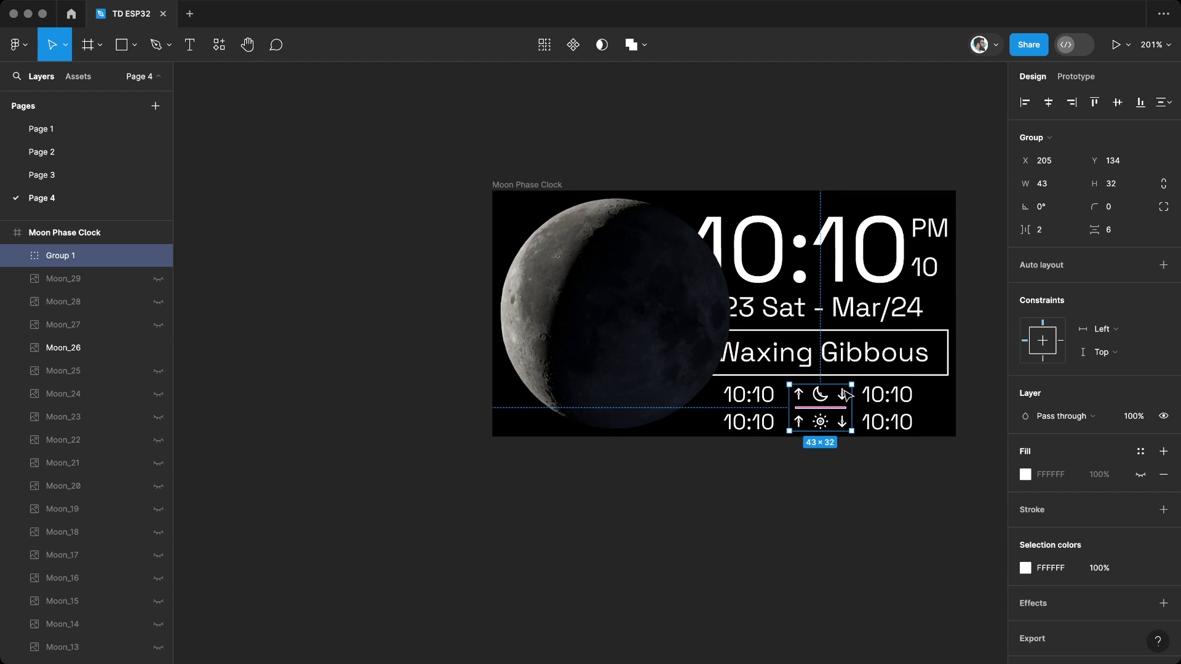
- Make all 29 Moon_ phase layers, Moon_1 through Moon_29, visible in the layers panel
{"action": "left_click", "coordinate": [679, 161]}
{"action": "left_click", "coordinate": [64, 278]}
{"action": "left_click_drag", "start_coordinate": [158, 278], "coordinate": [158, 603]}
{"action": "scroll", "coordinate": [157, 431], "scroll_direction": "down", "scroll_amount": 5}
{"action": "left_click_drag", "start_coordinate": [162, 370], "coordinate": [158, 484]}
{"action": "left_click_drag", "start_coordinate": [158, 581], "coordinate": [158, 651]}
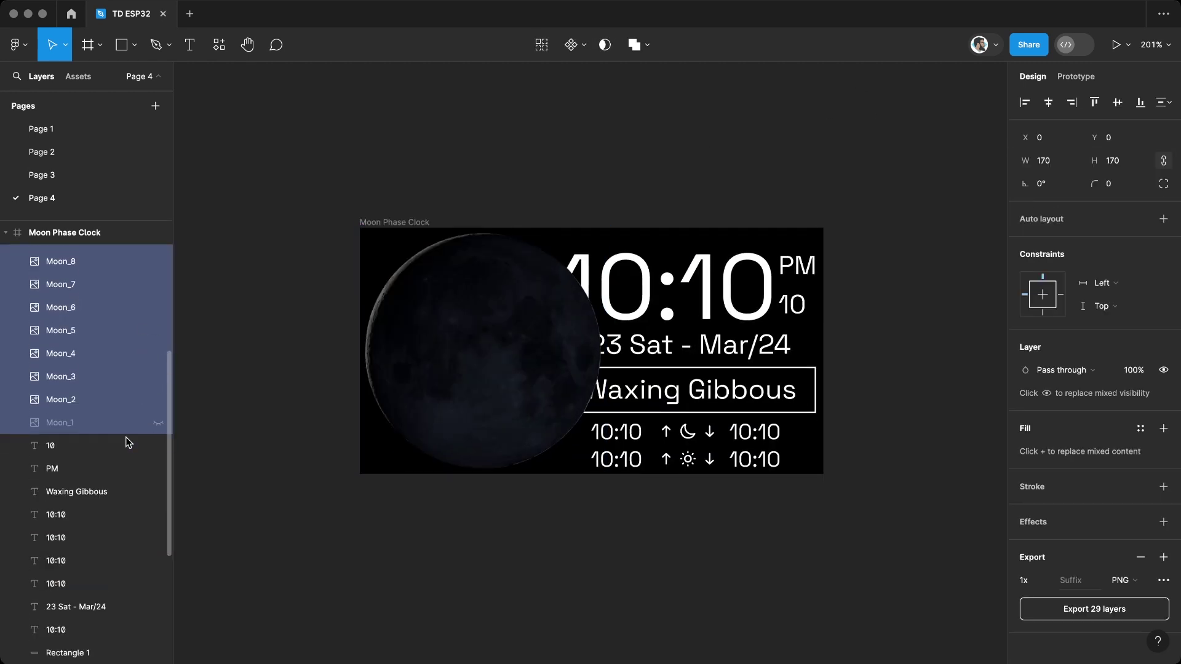
{"action": "scroll", "coordinate": [131, 375], "scroll_direction": "up", "scroll_amount": 5}
{"action": "scroll", "coordinate": [130, 375], "scroll_direction": "up", "scroll_amount": 3}
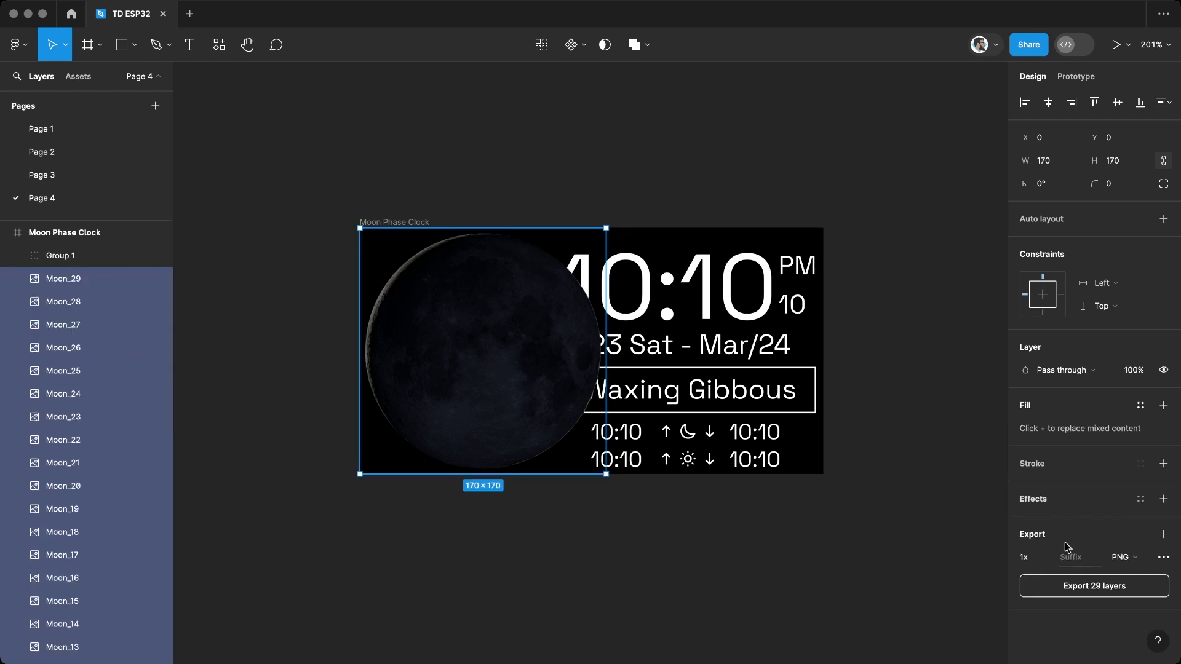
- Export the 29 moon layers as PNGs, then export the Sun & Moon icon group
{"action": "left_click", "coordinate": [1087, 591]}
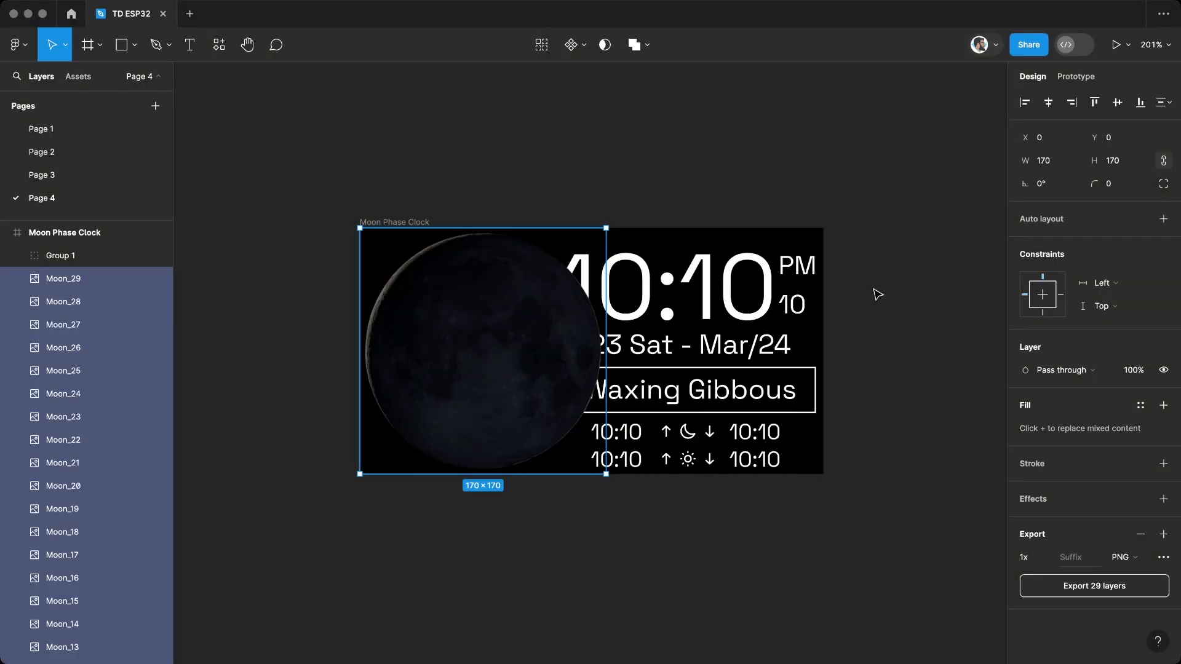
{"action": "left_click", "coordinate": [878, 294]}
{"action": "left_click", "coordinate": [61, 255]}
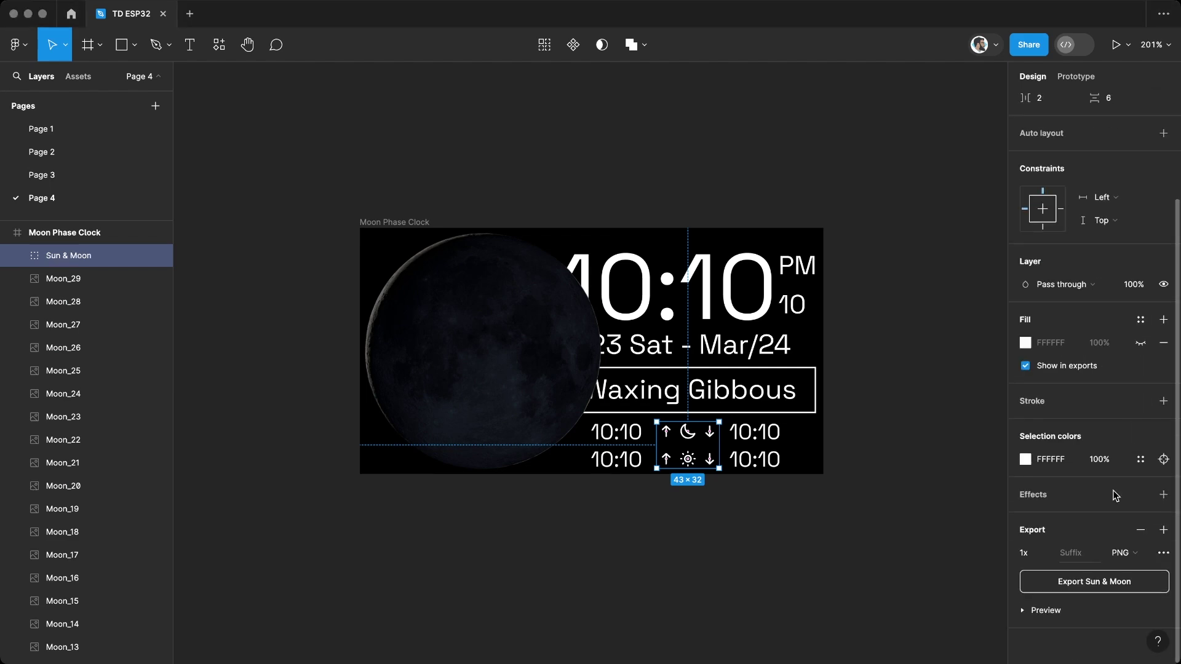
{"action": "left_click", "coordinate": [1098, 582]}
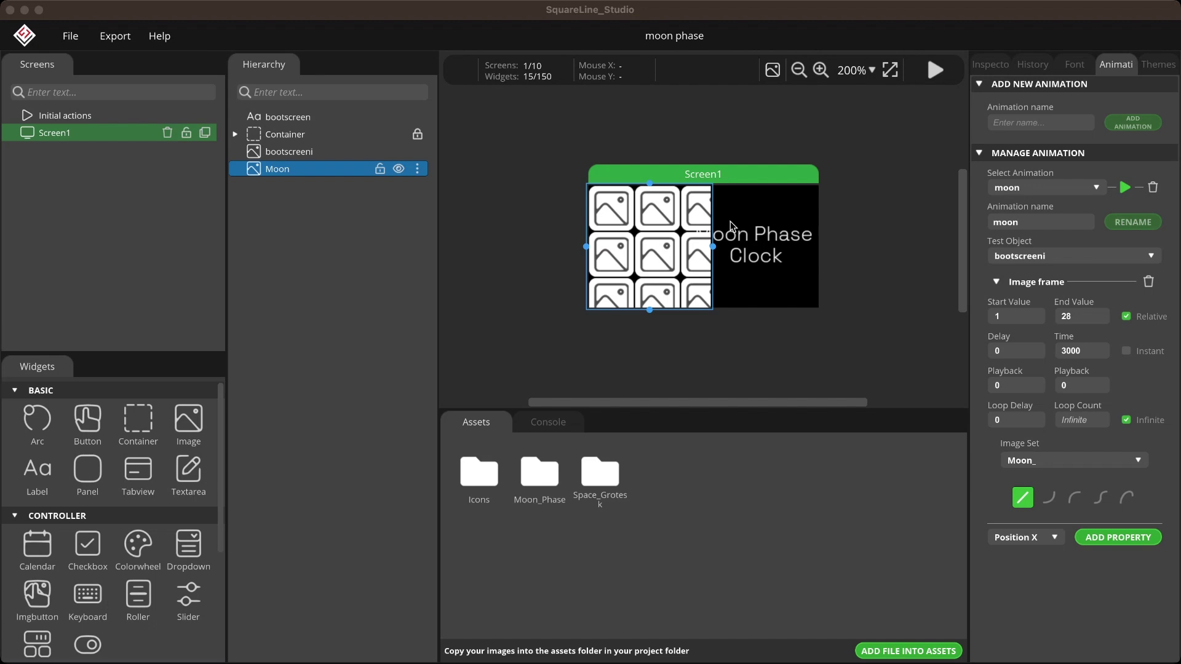
{"action": "double_click", "coordinate": [539, 473]}
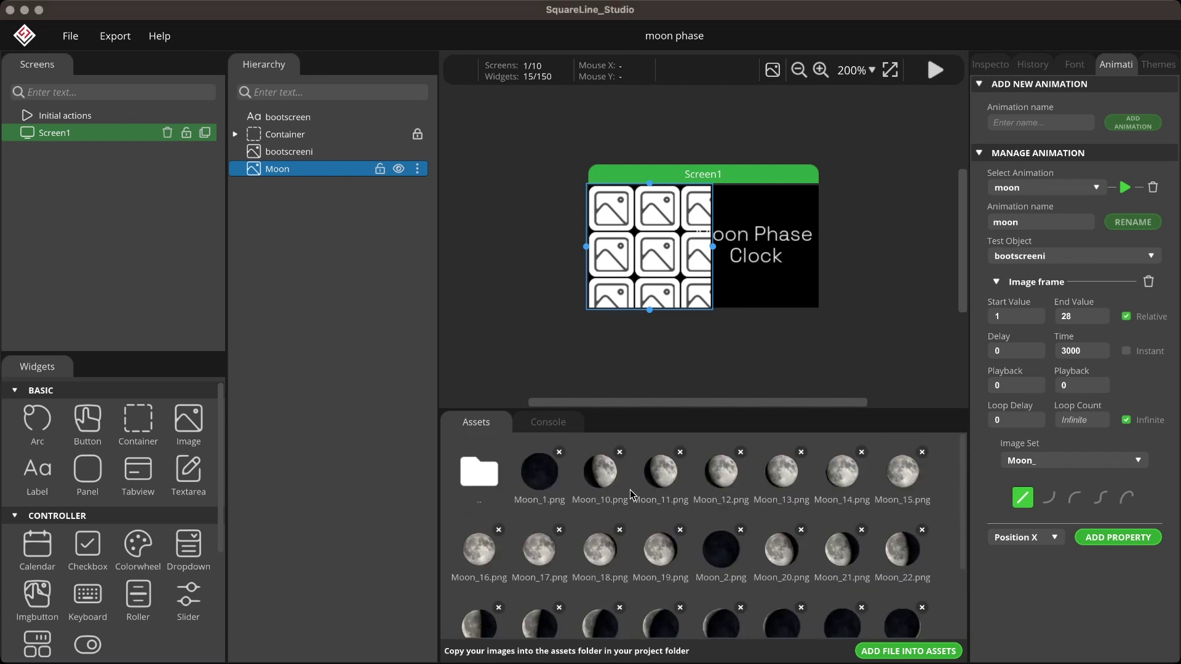
{"action": "double_click", "coordinate": [456, 475]}
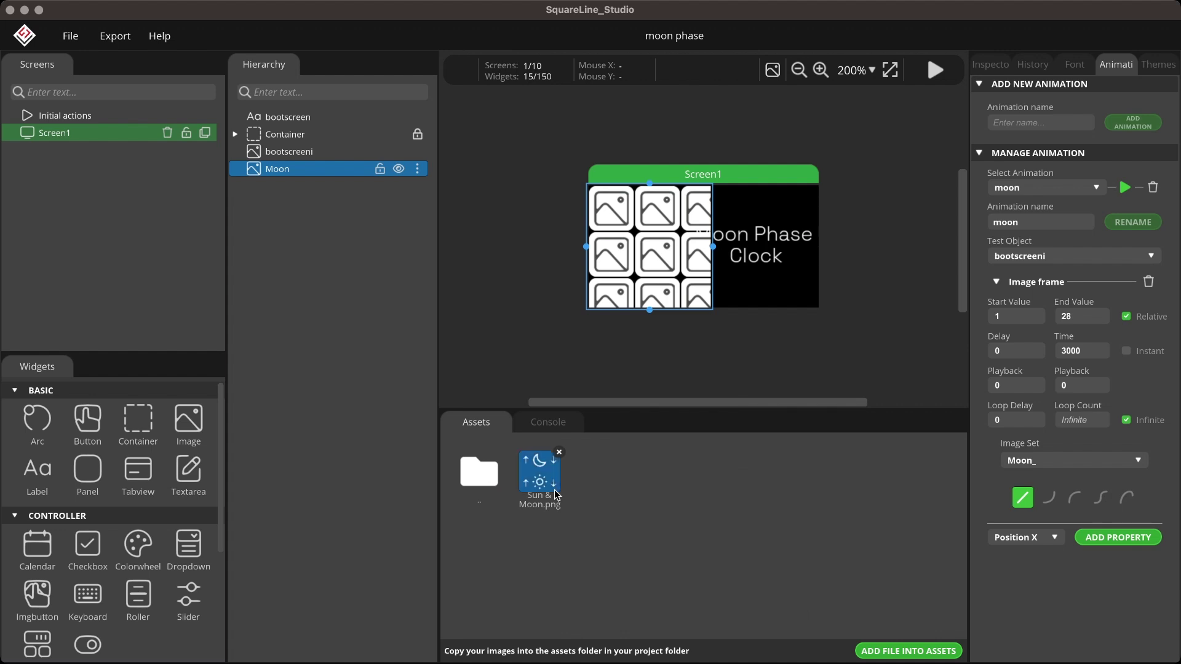
{"action": "double_click", "coordinate": [481, 489]}
{"action": "double_click", "coordinate": [601, 477]}
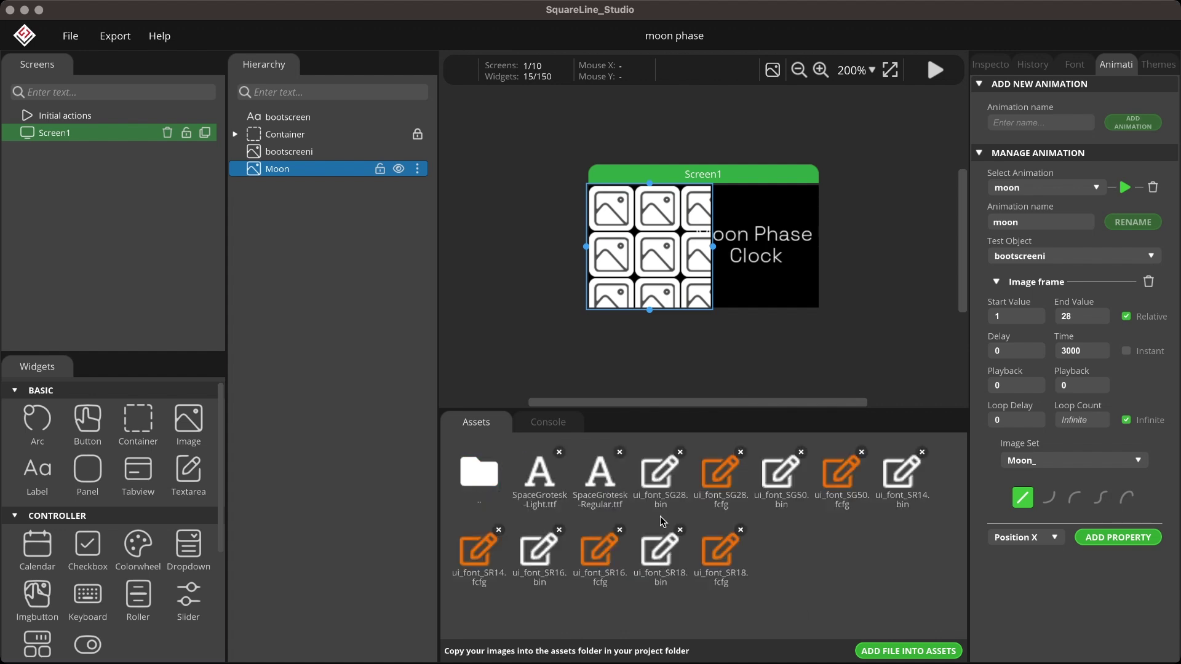
{"action": "double_click", "coordinate": [484, 485]}
{"action": "left_click", "coordinate": [326, 157]}
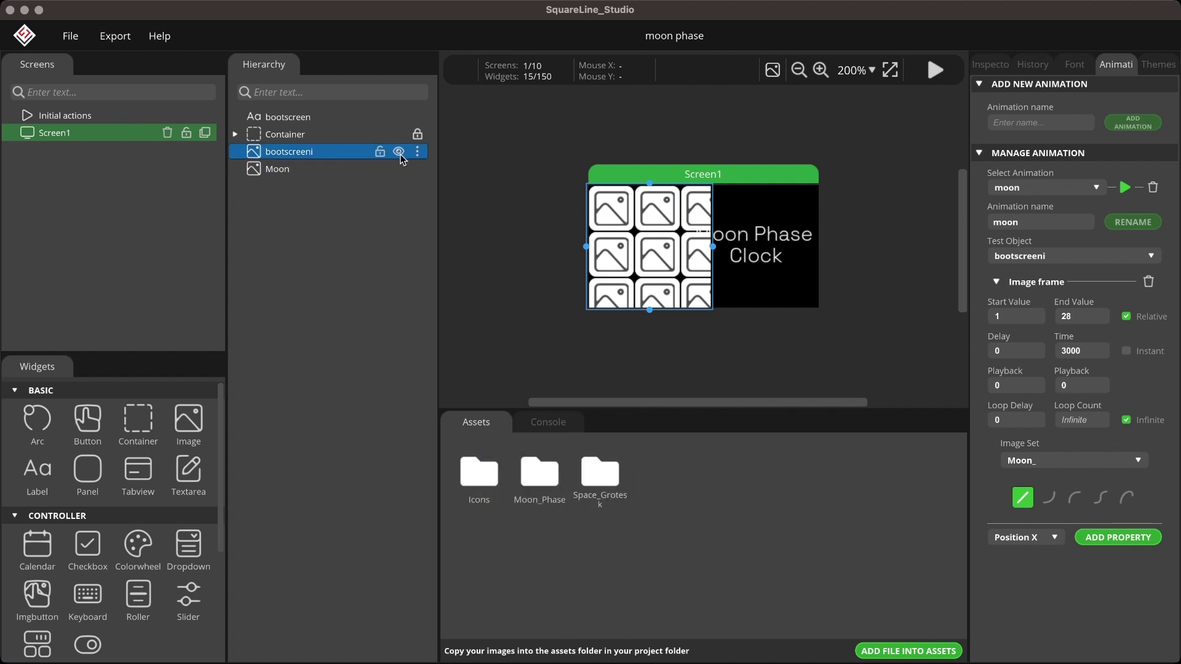
- Review the moon animation, keeping bootscreeni as its test object, and check its Time value
{"action": "left_click", "coordinate": [1083, 191]}
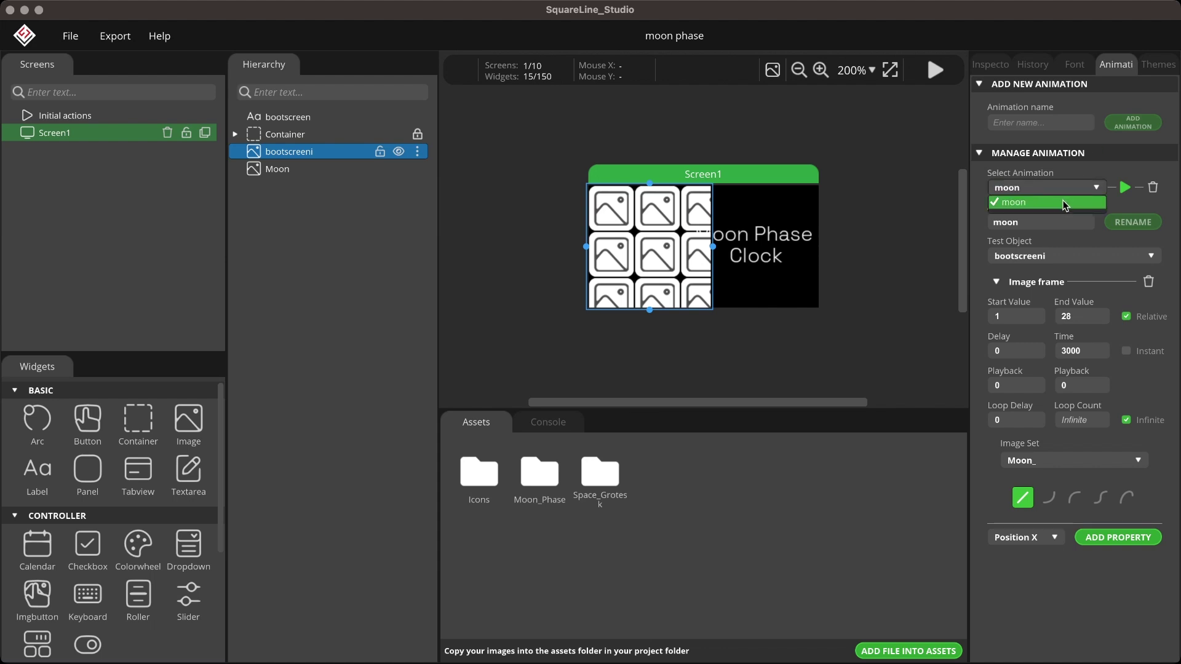
{"action": "left_click", "coordinate": [1049, 258]}
{"action": "scroll", "coordinate": [1063, 332], "scroll_direction": "down", "scroll_amount": 5}
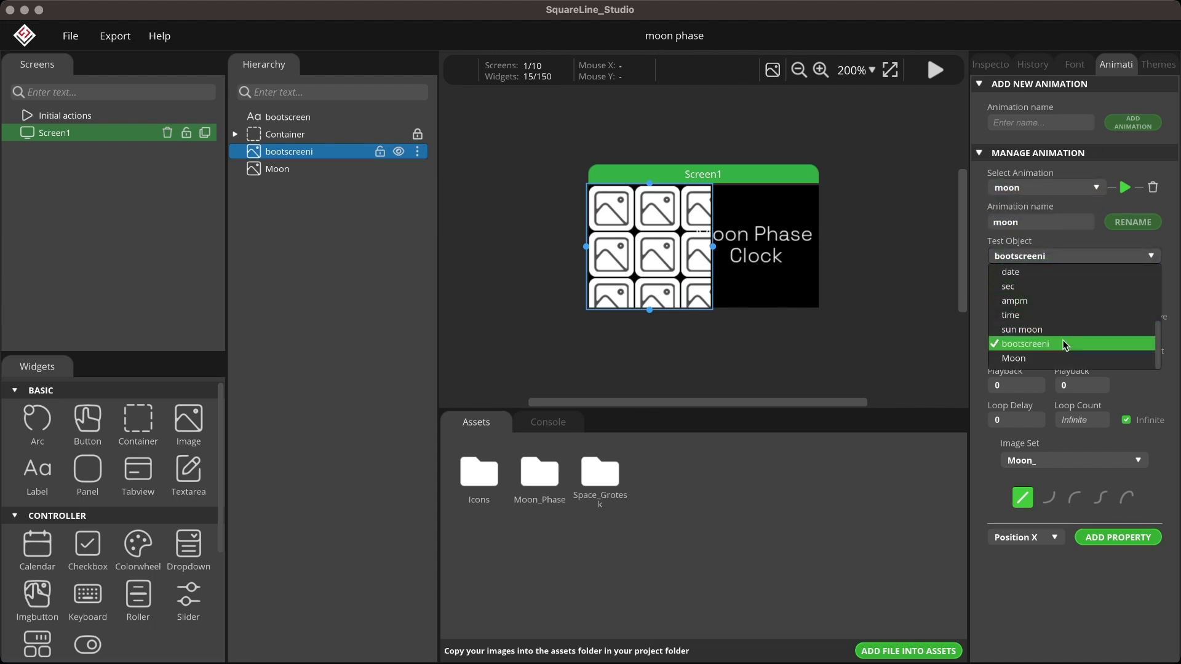
{"action": "left_click", "coordinate": [1063, 350]}
{"action": "left_click", "coordinate": [1087, 351]}
- Play and then stop the moon animation preview on the bootscreeni image
{"action": "left_click", "coordinate": [350, 171]}
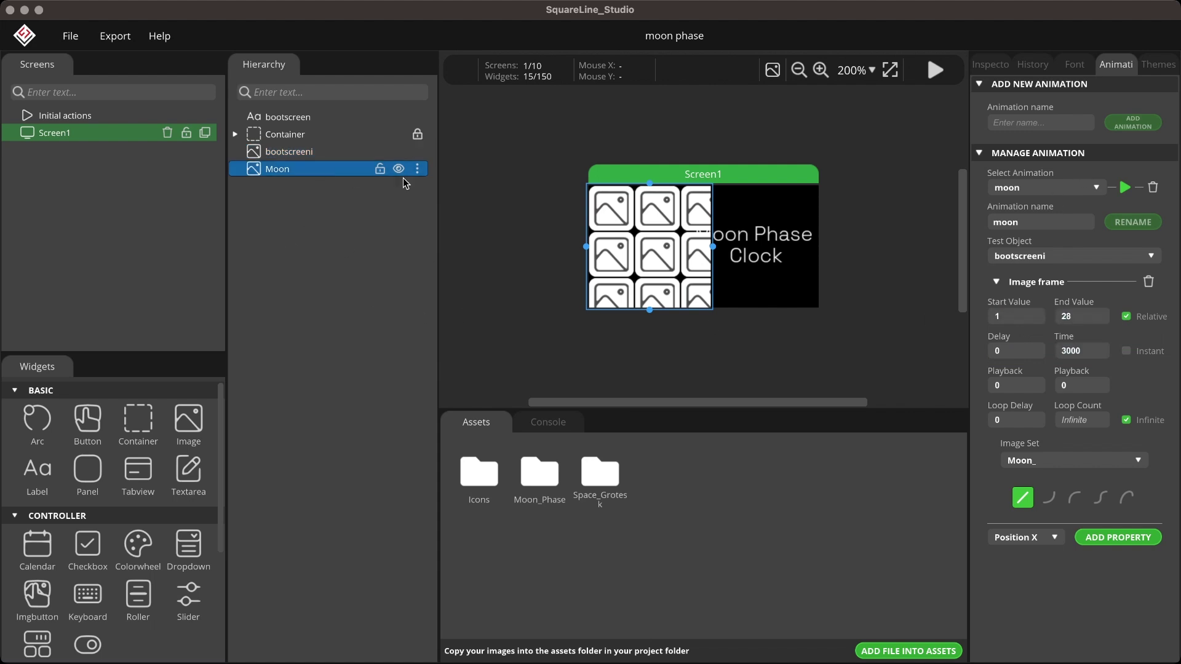
{"action": "left_click", "coordinate": [326, 153]}
{"action": "left_click", "coordinate": [1126, 188]}
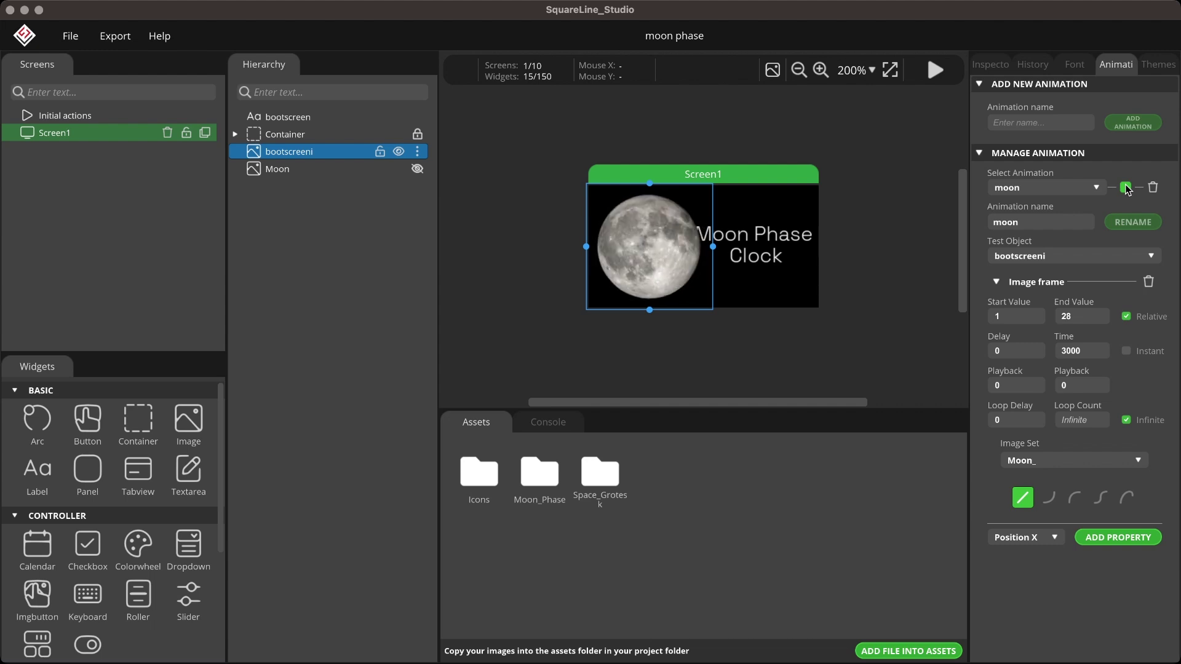
{"action": "left_click", "coordinate": [1126, 188]}
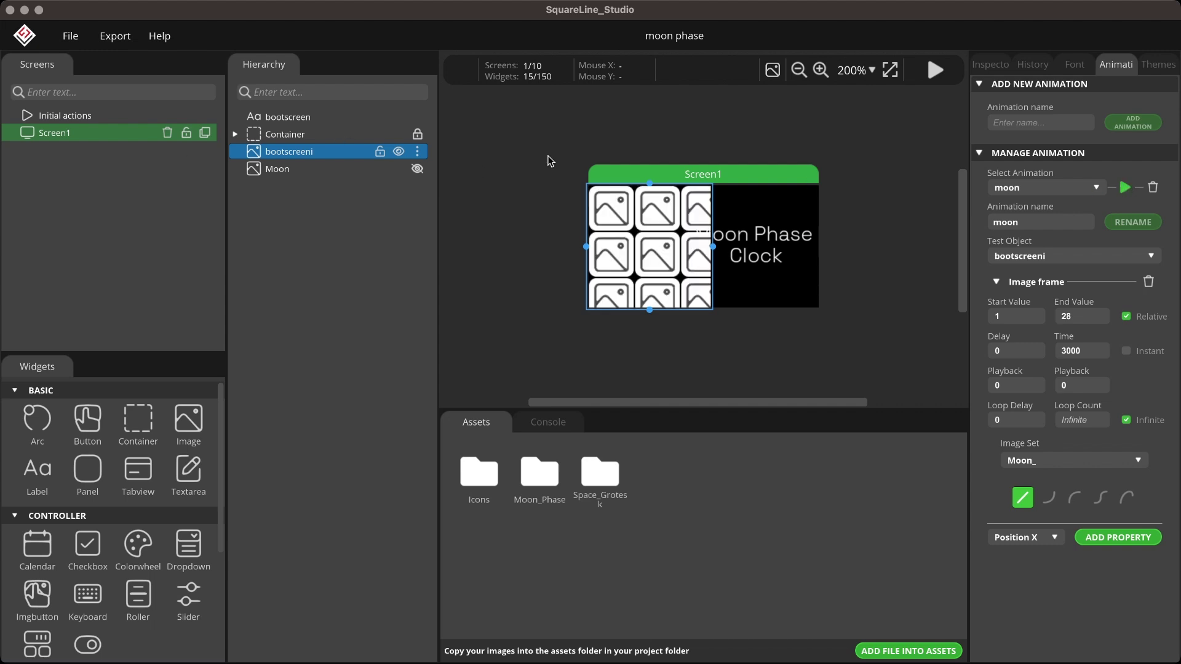
- Make the bootscreeni image visible on the canvas
{"action": "left_click", "coordinate": [251, 116]}
{"action": "left_click", "coordinate": [1010, 64]}
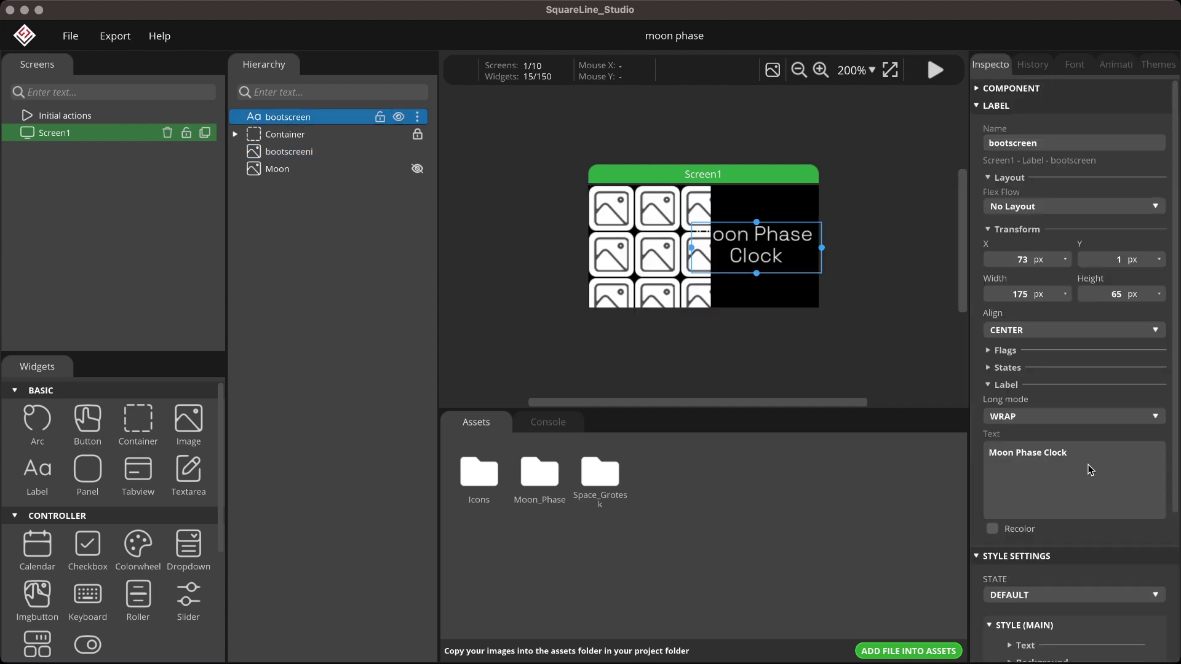
{"action": "left_click", "coordinate": [375, 157]}
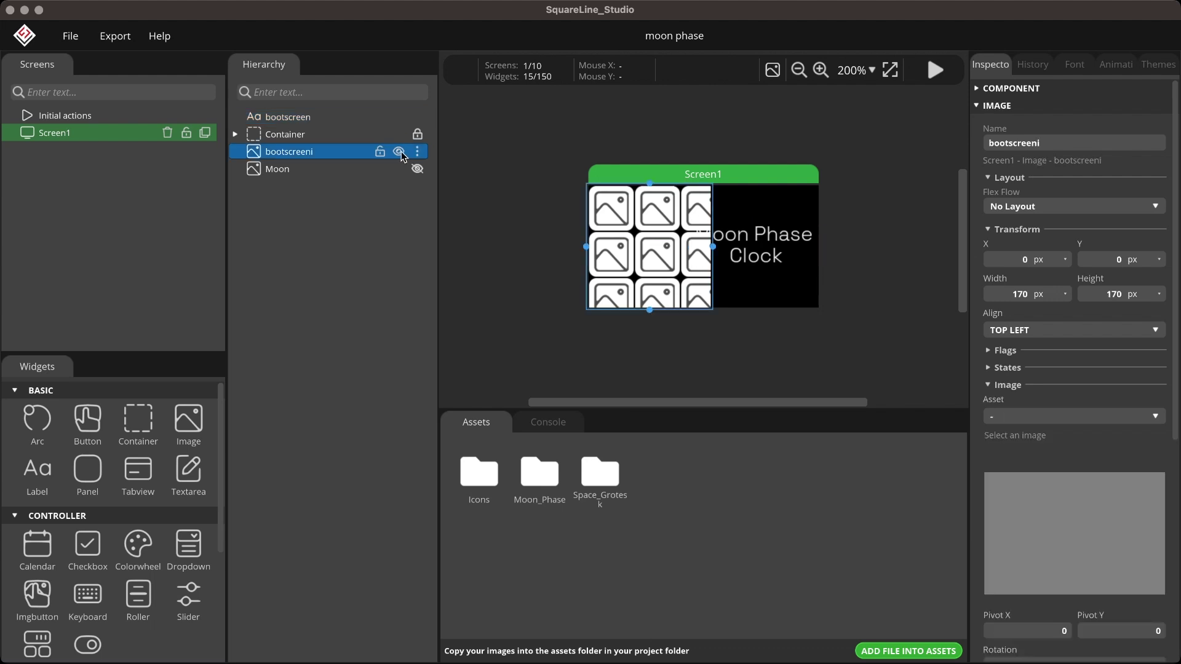
{"action": "left_click", "coordinate": [397, 152]}
- Set the bootscreeni image asset to Moon_12.png after trying Moon_1 and Moon_29
{"action": "left_click", "coordinate": [1098, 418]}
{"action": "left_click", "coordinate": [1090, 466]}
{"action": "left_click", "coordinate": [1081, 424]}
{"action": "left_click", "coordinate": [1068, 499]}
{"action": "left_click", "coordinate": [1075, 423]}
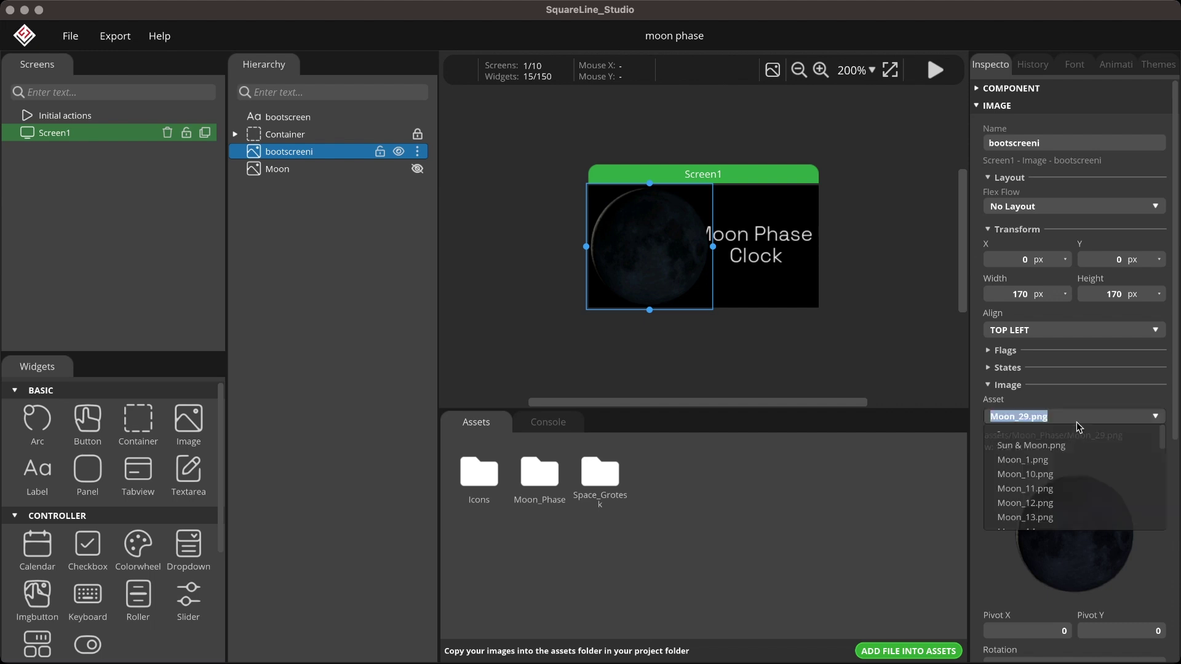
{"action": "left_click", "coordinate": [1059, 503]}
{"action": "left_click", "coordinate": [307, 134]}
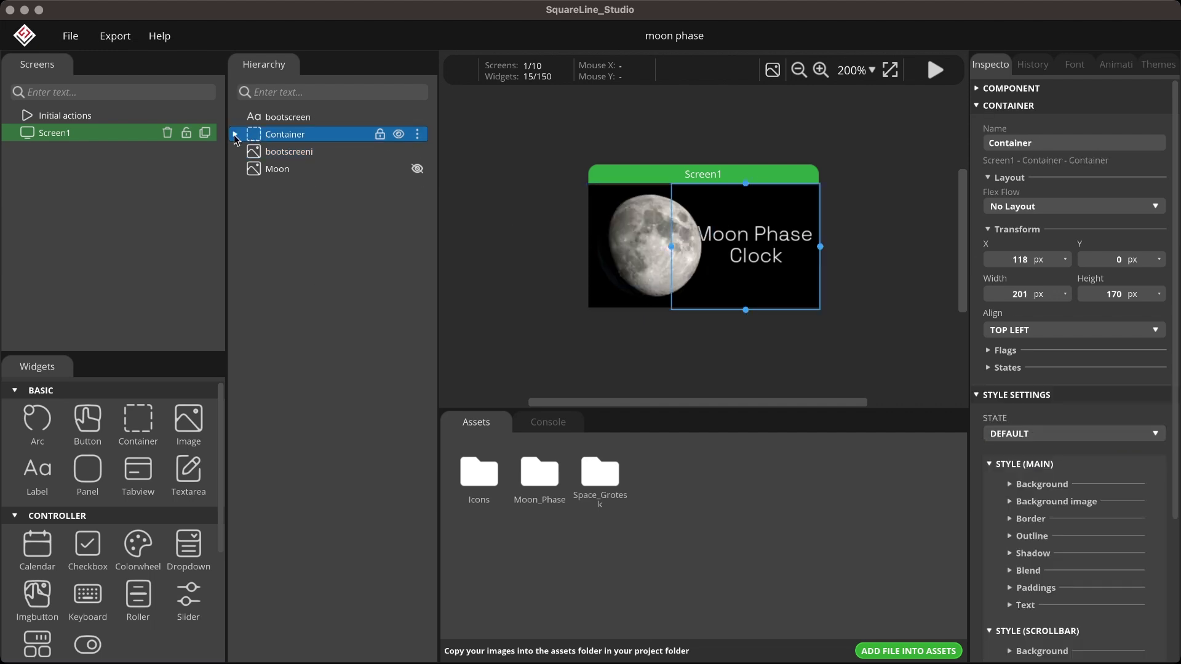
- Give the time, AM/PM, seconds and date labels sample text (:10, AM, Mar/24)
{"action": "left_click", "coordinate": [235, 134]}
{"action": "left_click", "coordinate": [319, 307]}
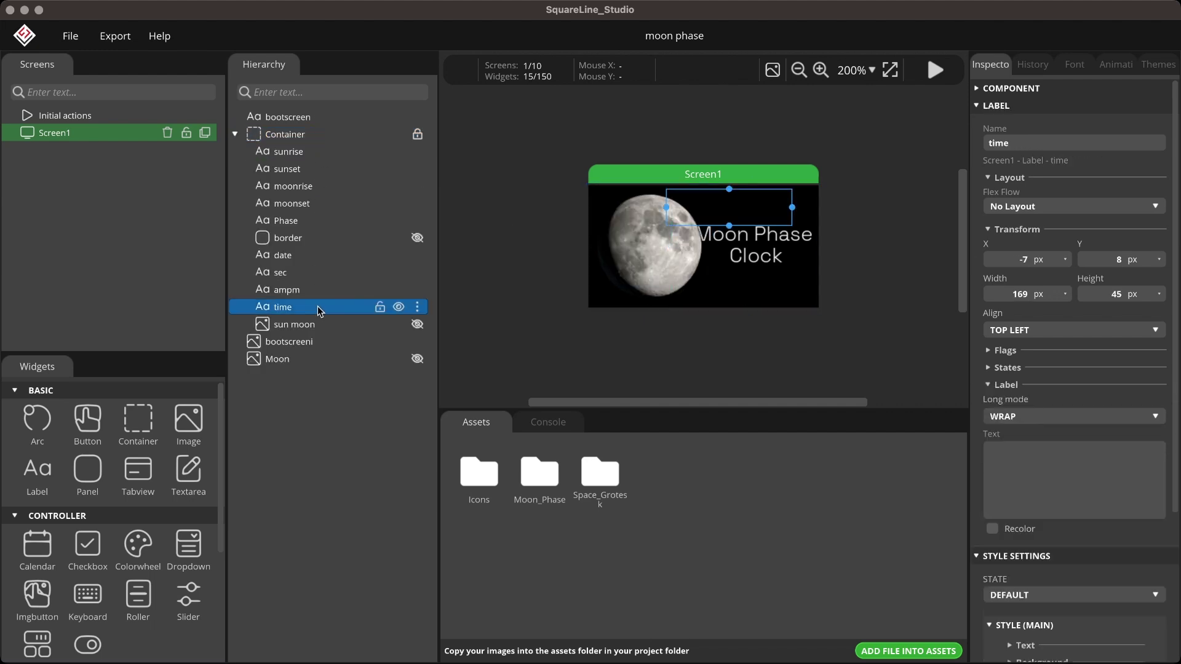
{"action": "type", "text": "10:10"}
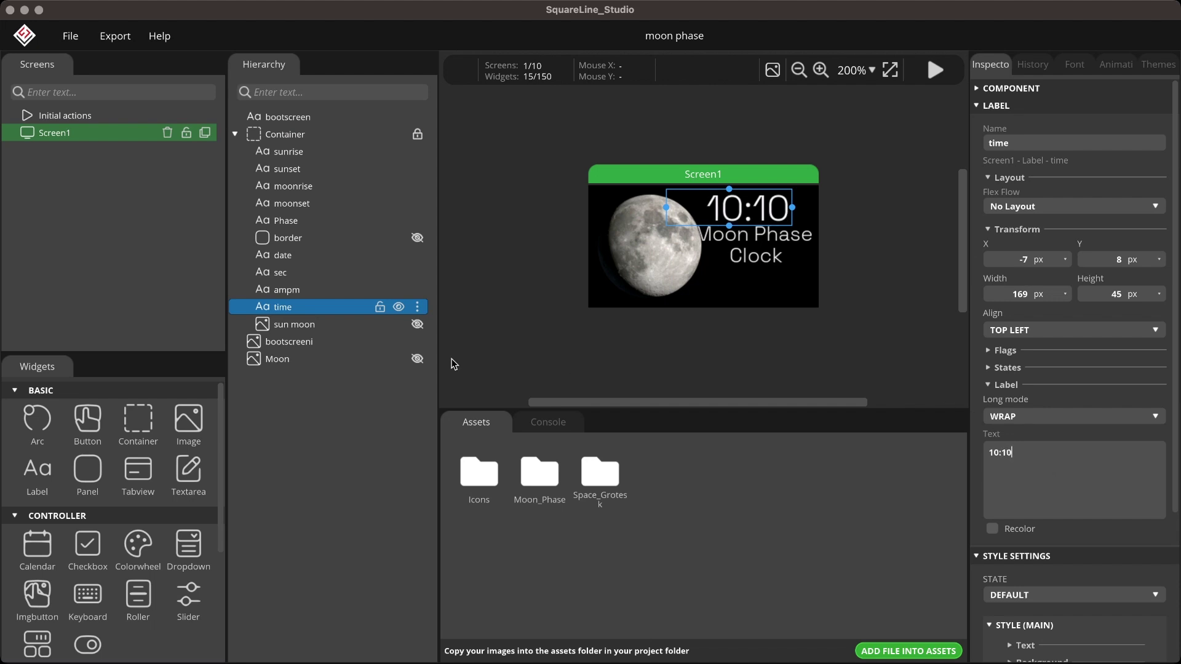
{"action": "left_click", "coordinate": [328, 292]}
{"action": "type", "text": "AM"}
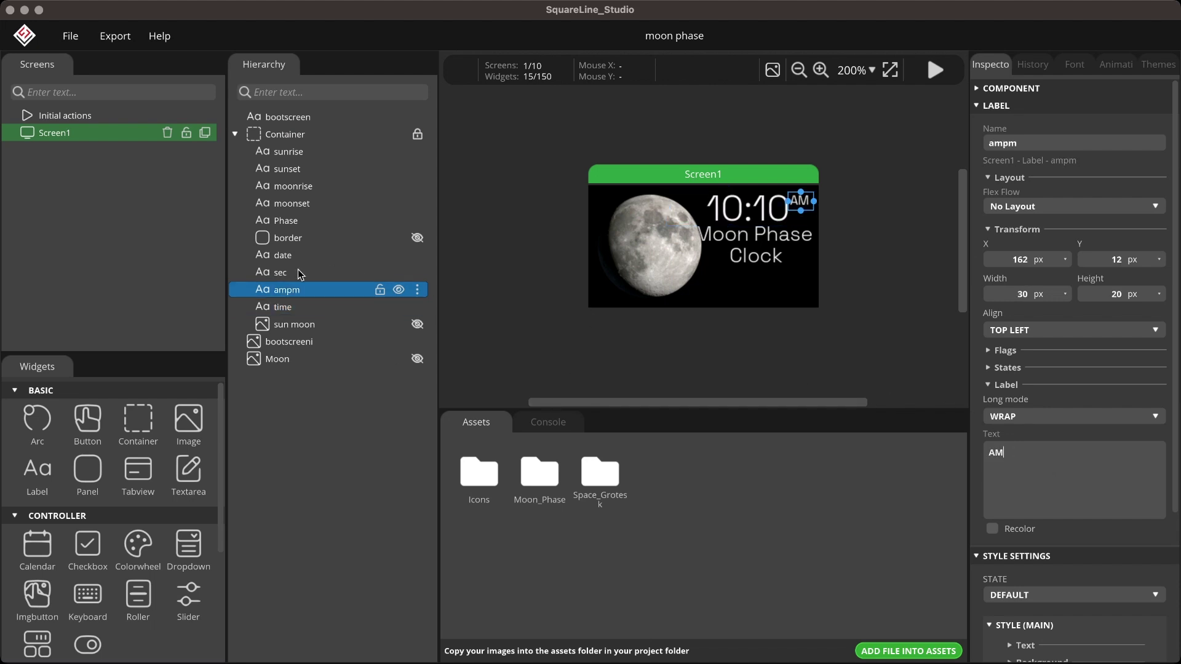
{"action": "left_click", "coordinate": [298, 272]}
{"action": "left_click", "coordinate": [311, 258]}
{"action": "type", "text": "23 Sat -"}
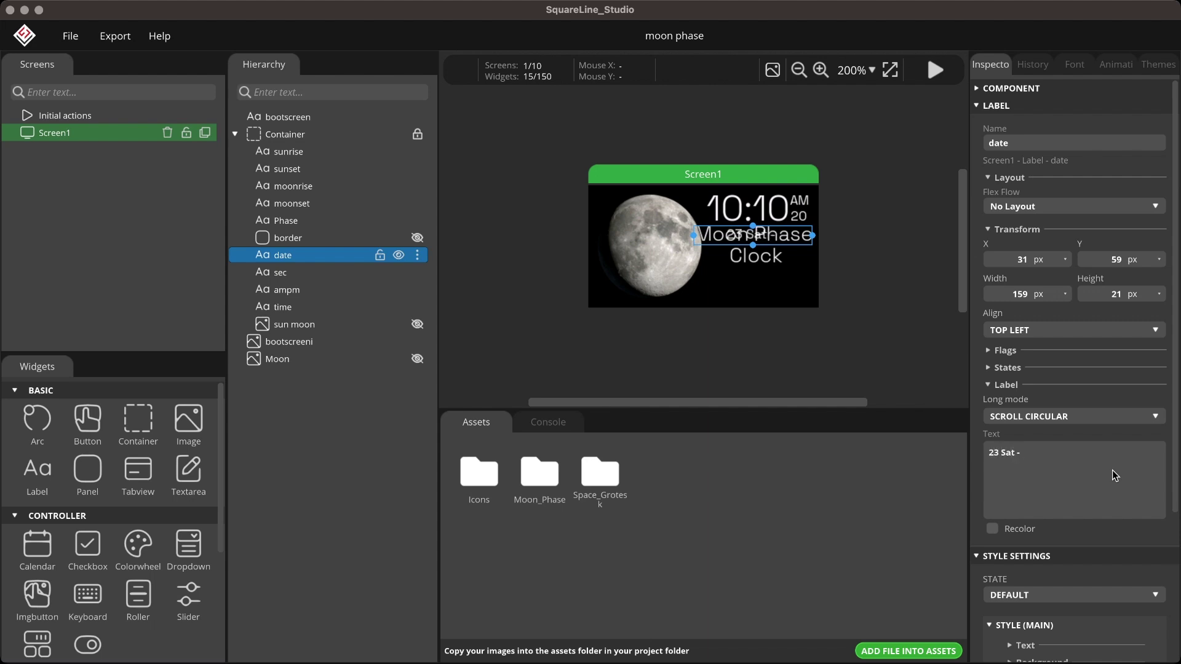
{"action": "type", "text": "Mar"}
{"action": "type", "text": "/24"}
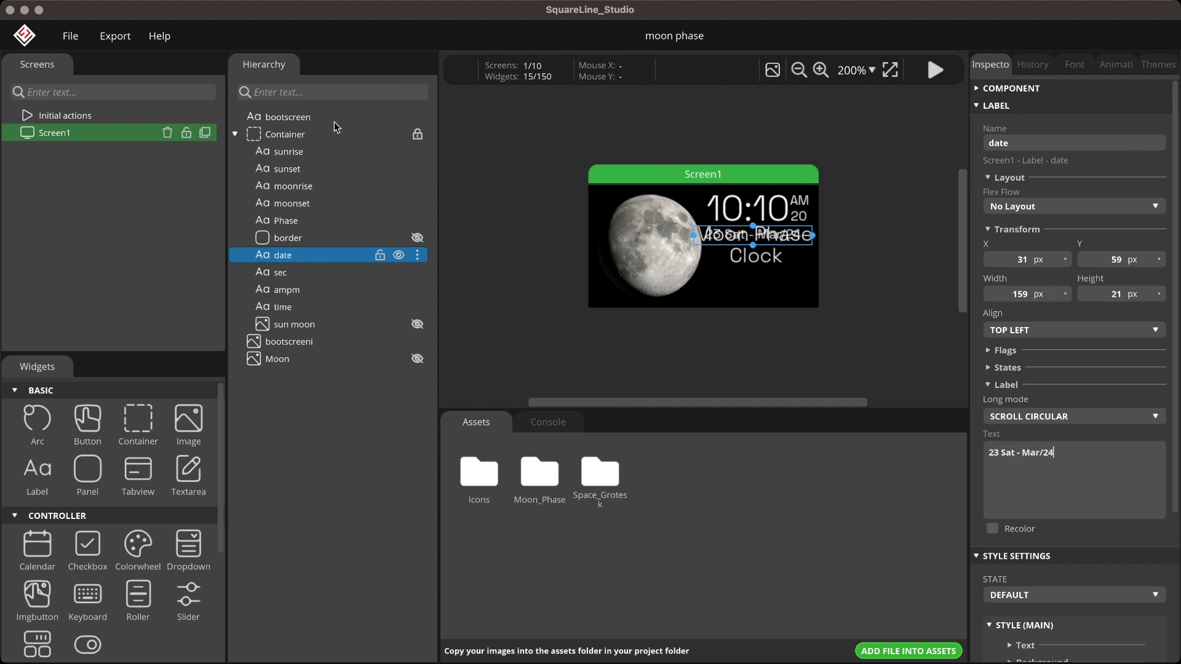
- Hide the boot screen title, show the border panel, and set the moon phase label to Waning Gibbous
{"action": "left_click", "coordinate": [353, 119]}
{"action": "left_click", "coordinate": [398, 117]}
{"action": "left_click", "coordinate": [312, 254]}
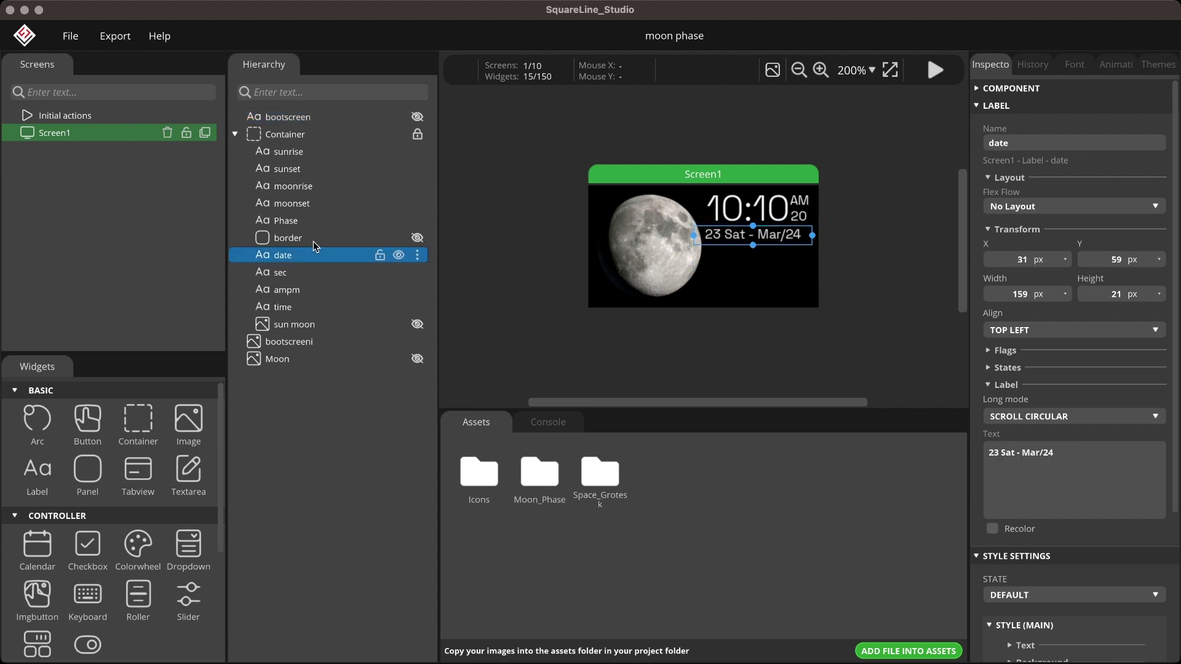
{"action": "left_click", "coordinate": [399, 239]}
{"action": "left_click", "coordinate": [356, 220]}
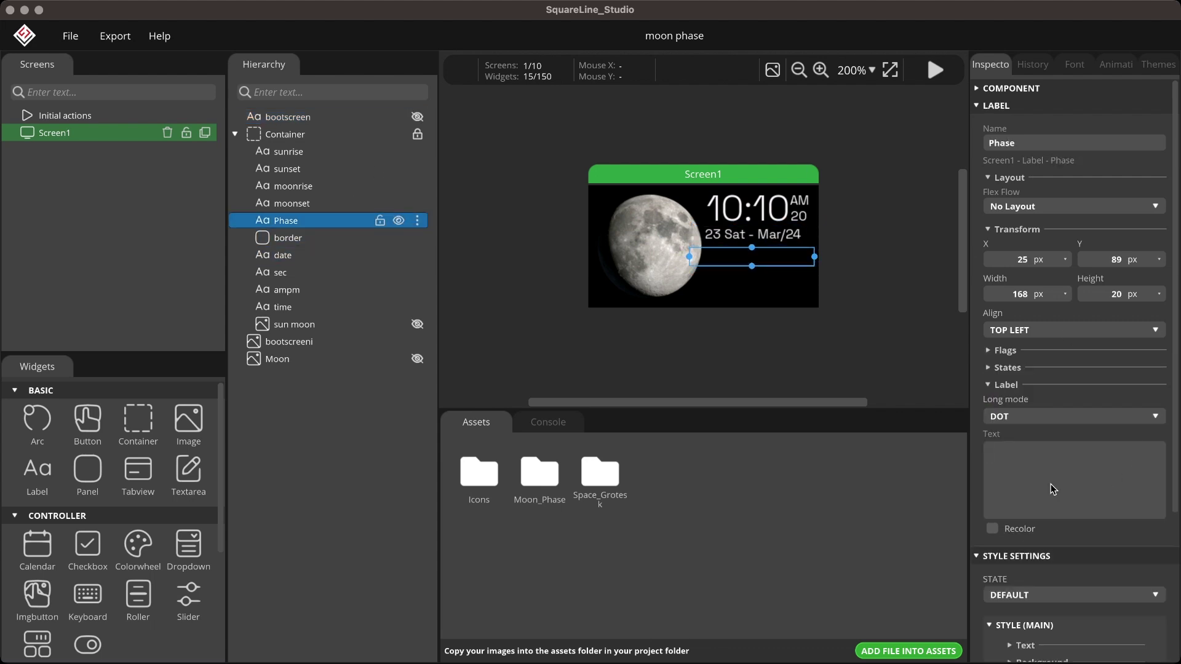
{"action": "type", "text": "Waning Gibbous"}
- Set the moonset, moonrise, sunset and sunrise labels to 10:10 and show the sun and moon icons
{"action": "left_click", "coordinate": [318, 204]}
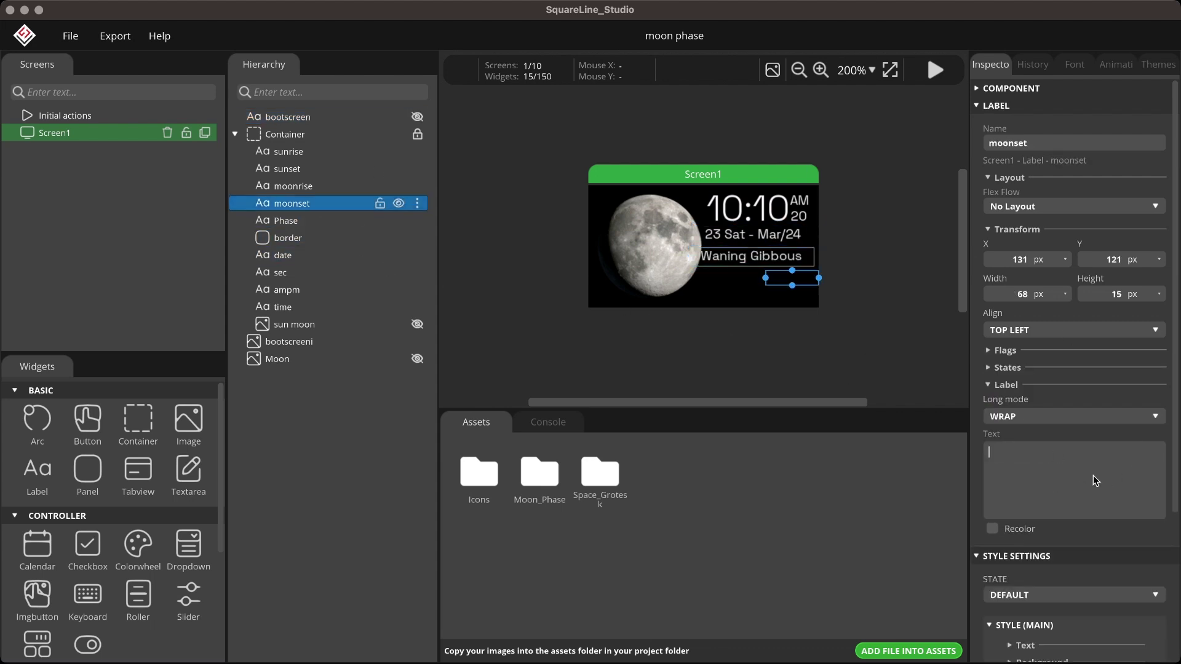
{"action": "type", "text": "10:10"}
{"action": "left_click", "coordinate": [362, 186]}
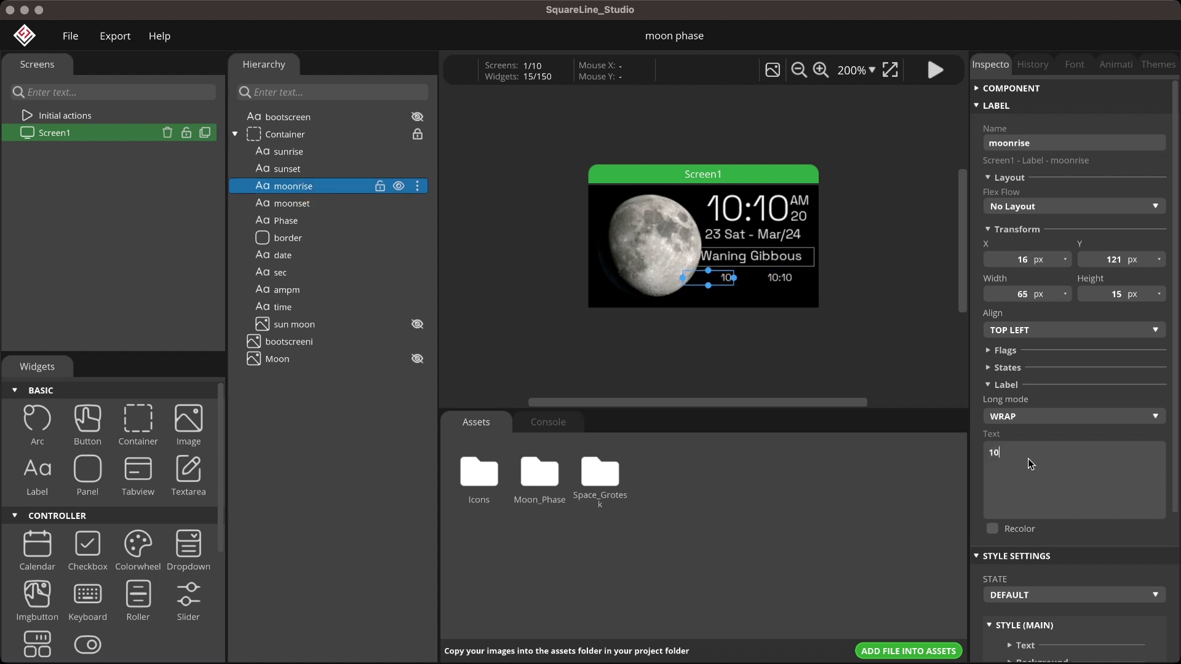
{"action": "left_click", "coordinate": [369, 169]}
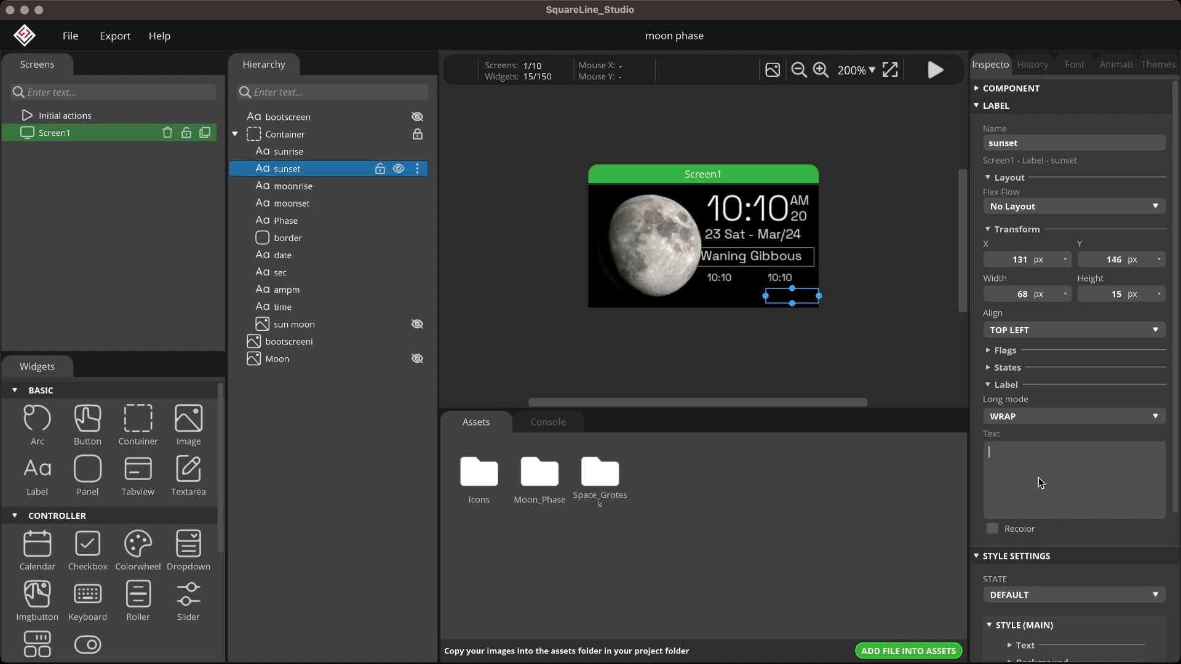
{"action": "type", "text": "10:10"}
{"action": "left_click", "coordinate": [320, 152]}
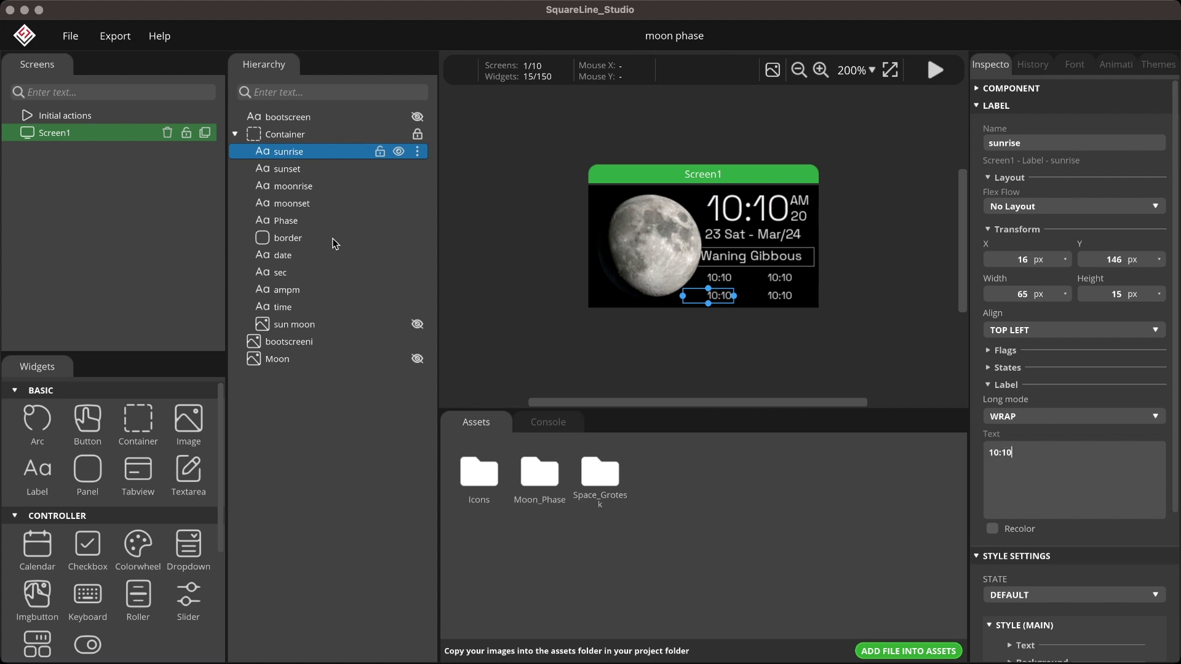
{"action": "left_click", "coordinate": [337, 324]}
{"action": "left_click", "coordinate": [400, 326]}
{"action": "left_click", "coordinate": [913, 182]}
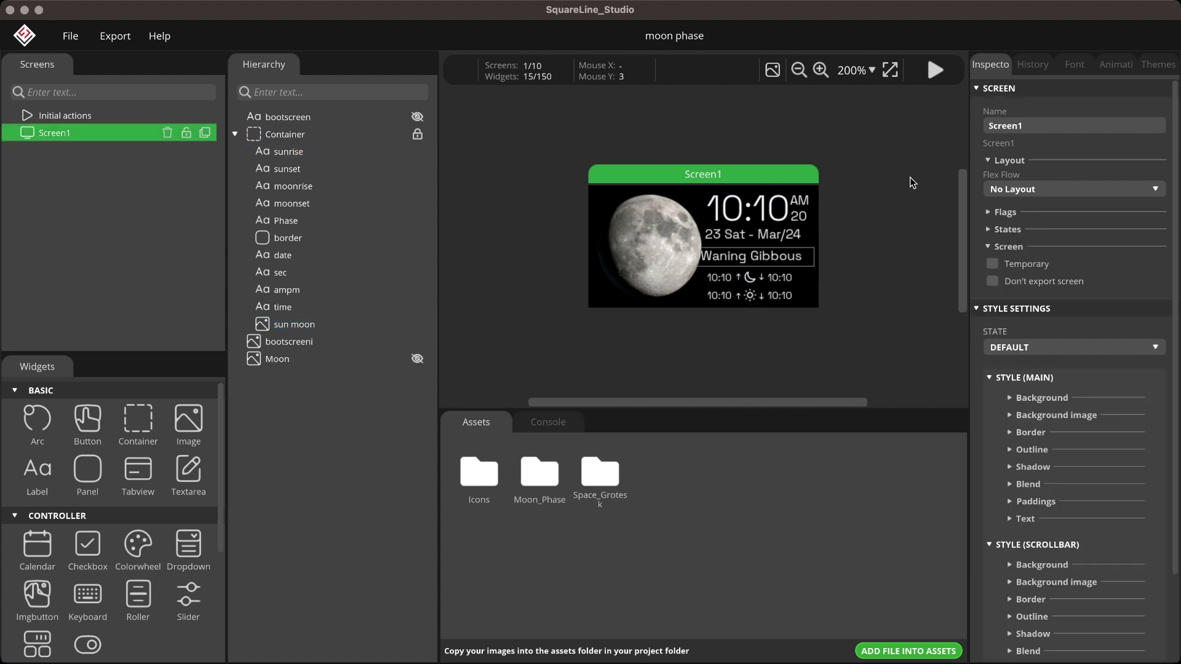
- Review the SR18 font settings and its list of available font files
{"action": "left_click", "coordinate": [1086, 65]}
{"action": "left_click", "coordinate": [977, 576]}
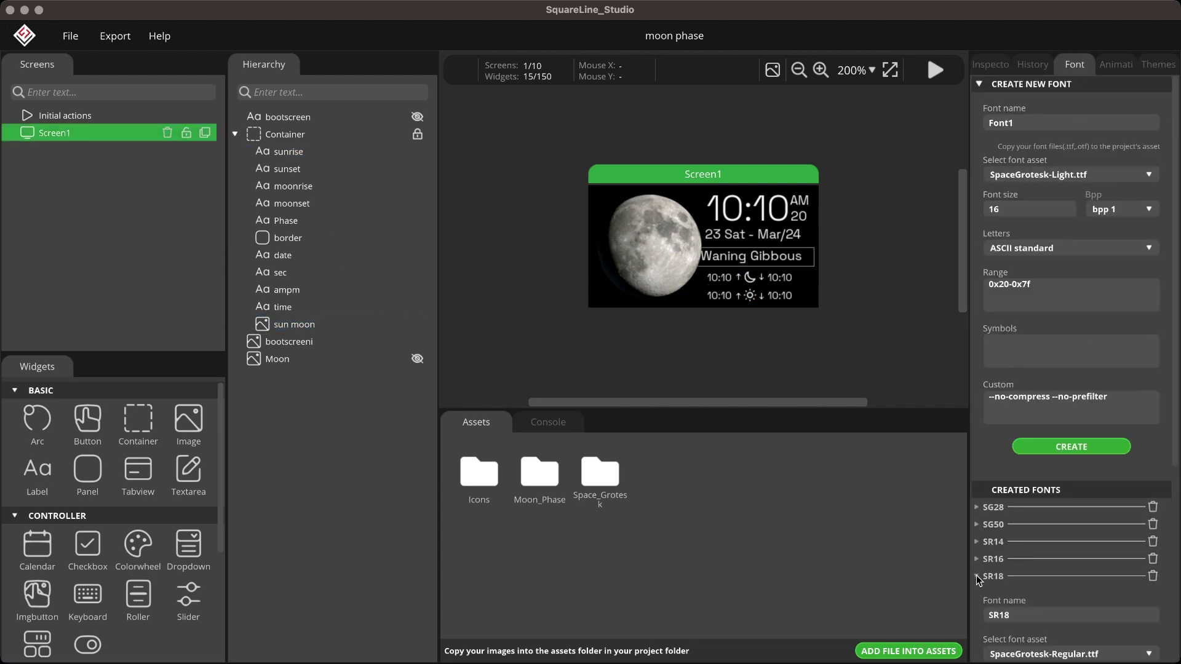
{"action": "left_click", "coordinate": [1111, 174]}
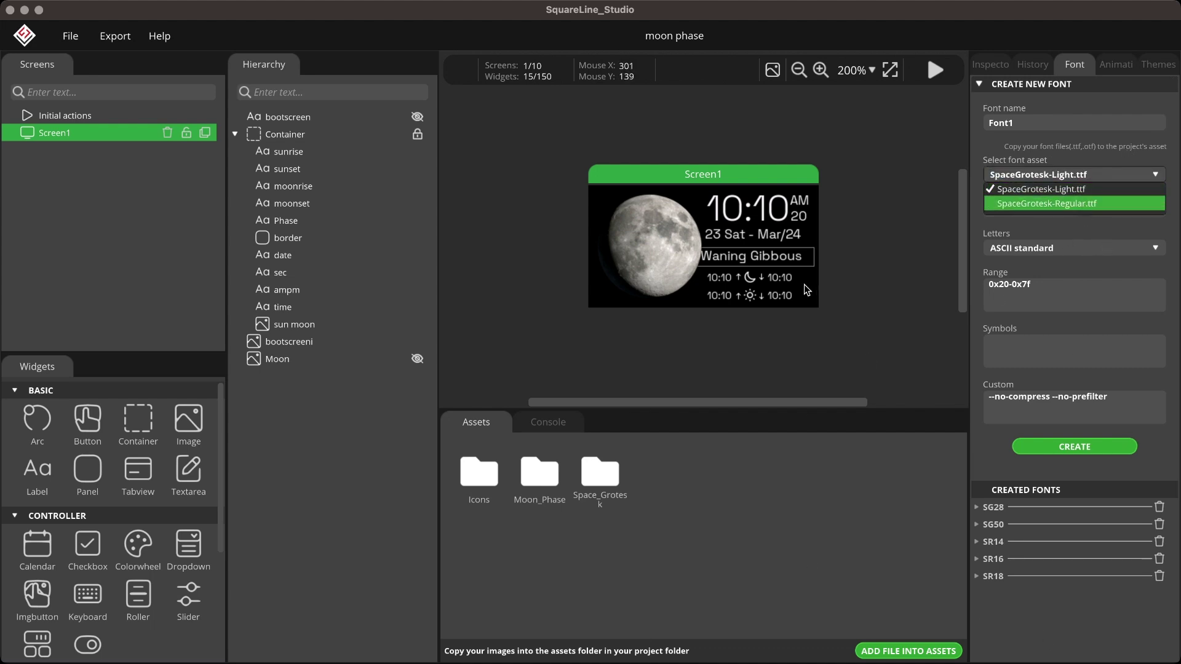
{"action": "left_click", "coordinate": [773, 212]}
- Check the text fonts used by the time and moonrise labels
{"action": "left_click", "coordinate": [991, 65]}
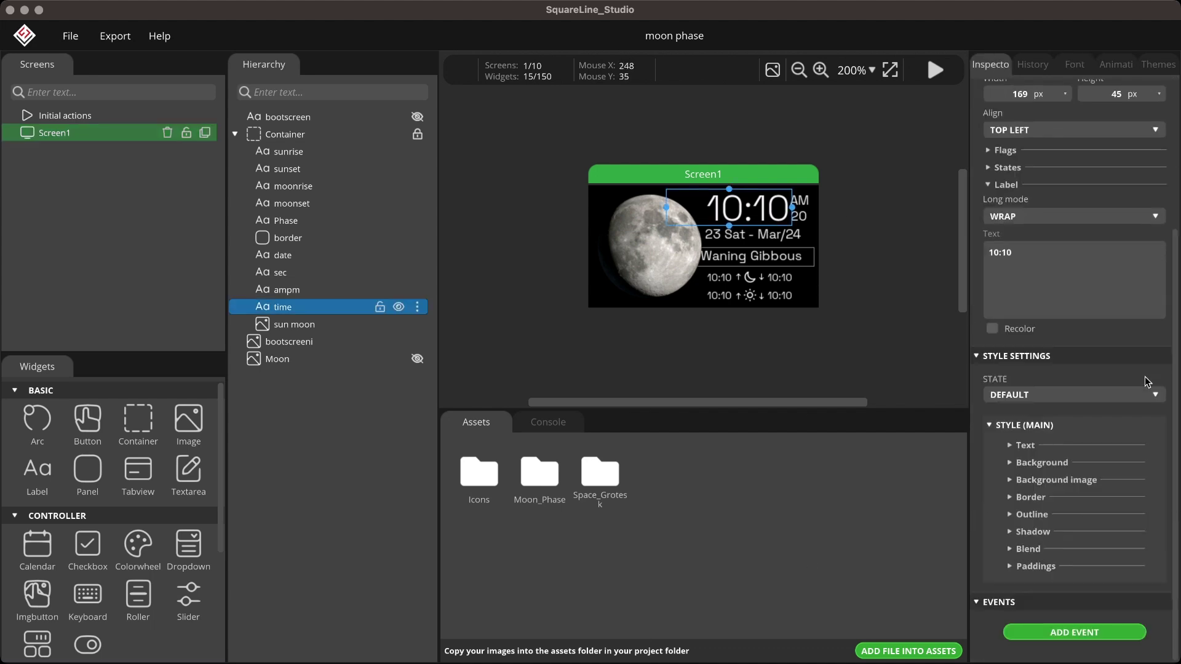
{"action": "left_click", "coordinate": [1012, 445]}
{"action": "scroll", "coordinate": [1009, 462], "scroll_direction": "down", "scroll_amount": 3}
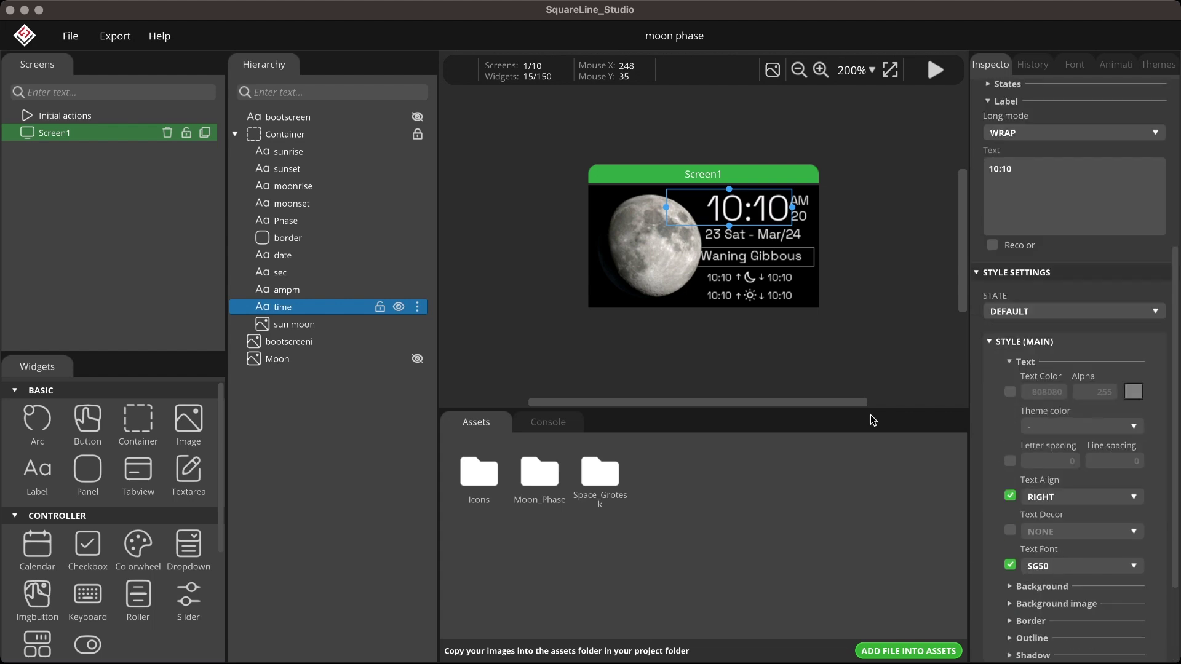
{"action": "left_click", "coordinate": [729, 281]}
{"action": "left_click", "coordinate": [1019, 448]}
{"action": "scroll", "coordinate": [1055, 554], "scroll_direction": "down", "scroll_amount": 2}
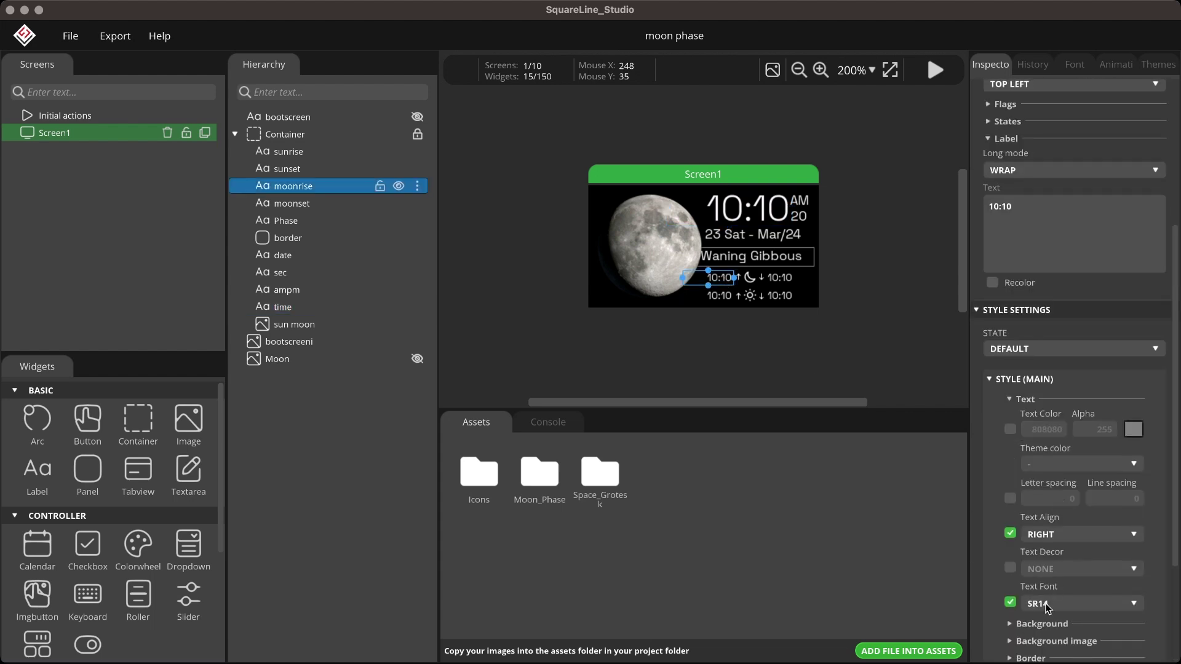
- Hide the sun and moon icons and bring back the Moon Phase Clock boot title
{"action": "left_click", "coordinate": [294, 323]}
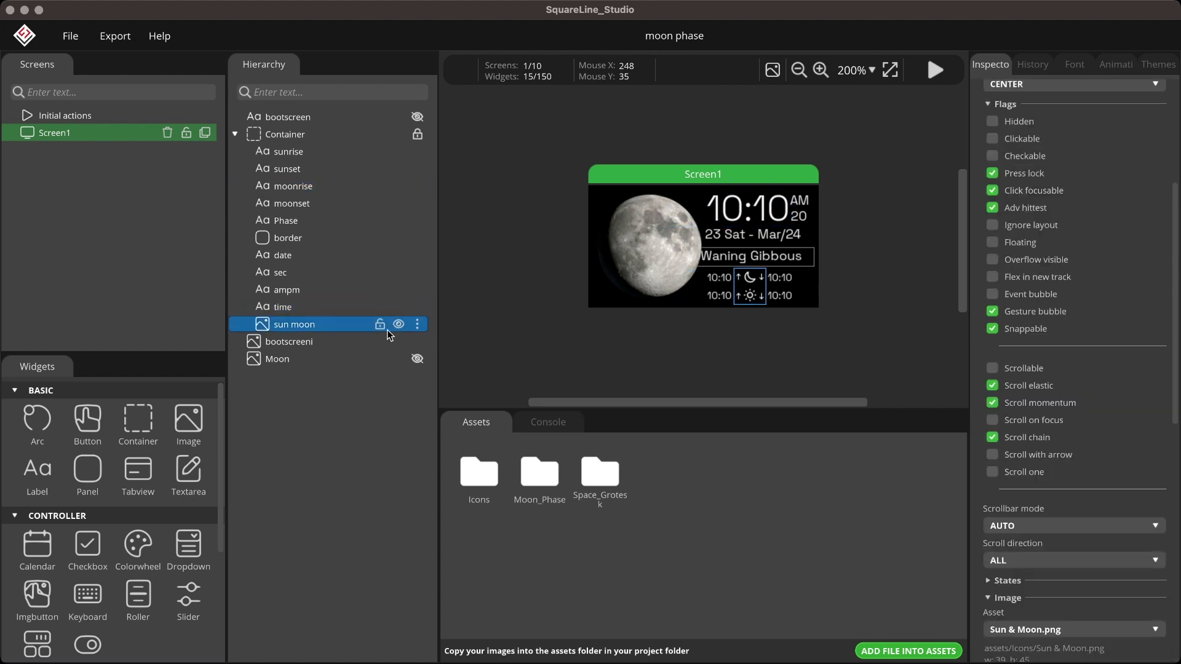
{"action": "left_click", "coordinate": [286, 289]}
{"action": "left_click", "coordinate": [281, 272]}
{"action": "key", "text": "Up"}
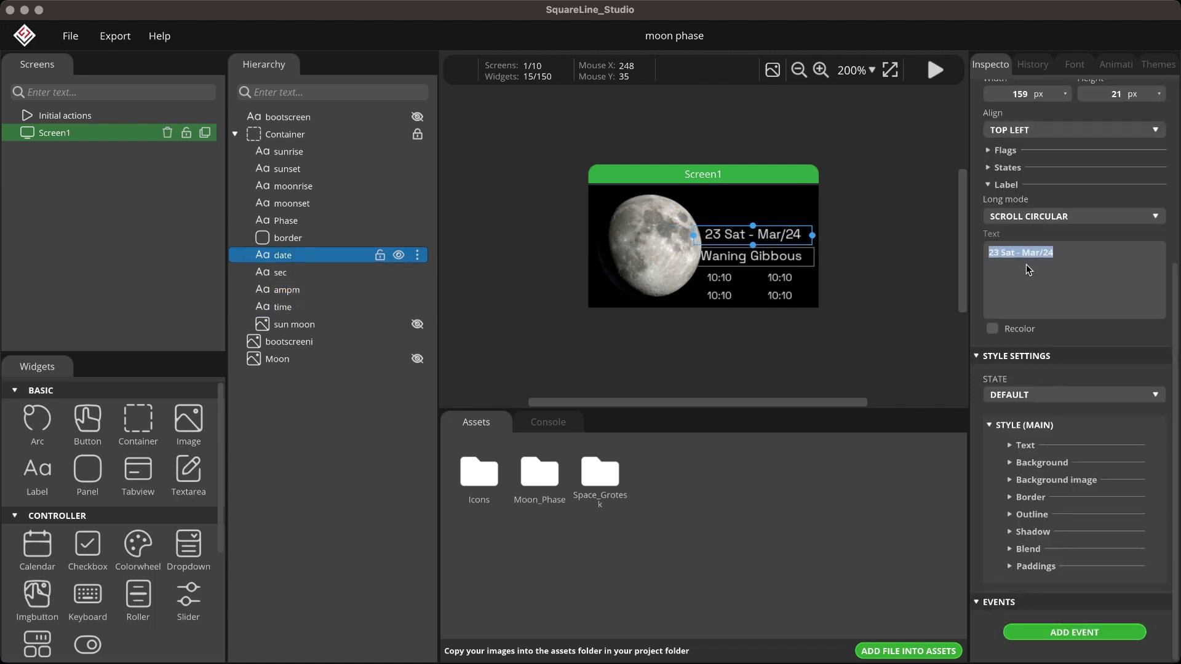
{"action": "key", "text": "Up"}
{"action": "key", "text": "Up"}
{"action": "key", "text": "Up"}
{"action": "key", "text": "Up"}
{"action": "key", "text": "Up"}
{"action": "key", "text": "Up"}
{"action": "left_click", "coordinate": [397, 120]}
{"action": "left_click", "coordinate": [235, 134]}
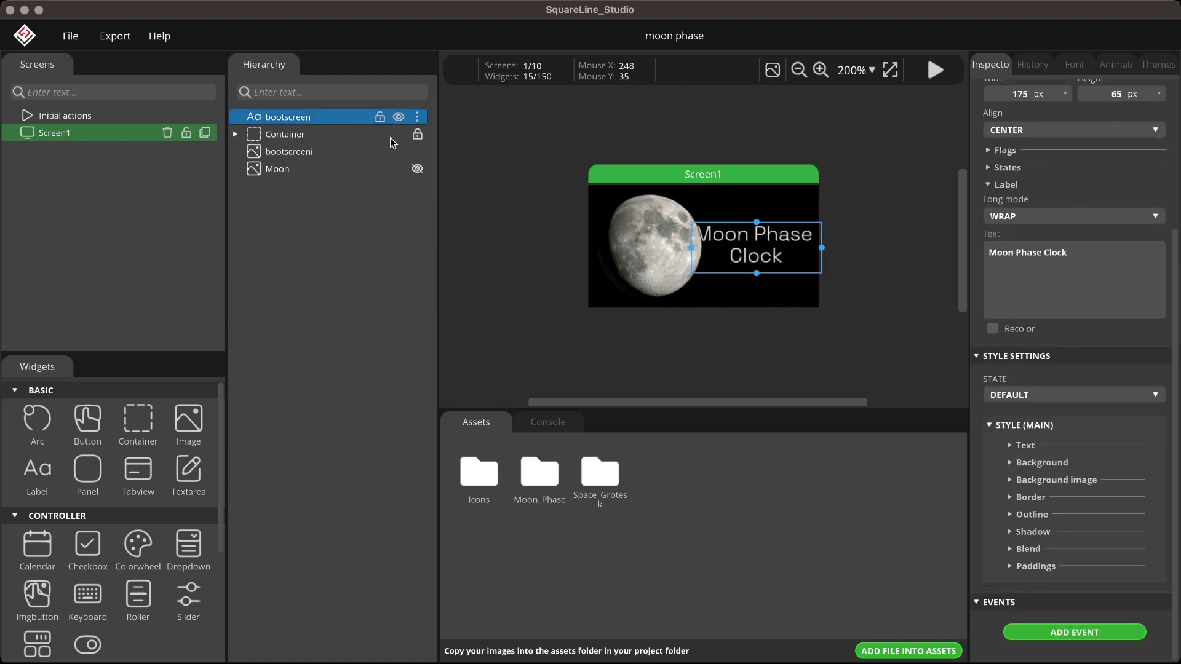
- Check the boot screen image asset, export the UI files, then select main.cpp's include lines
{"action": "left_click", "coordinate": [290, 152]}
{"action": "left_click", "coordinate": [1073, 216]}
{"action": "left_click", "coordinate": [1005, 242]}
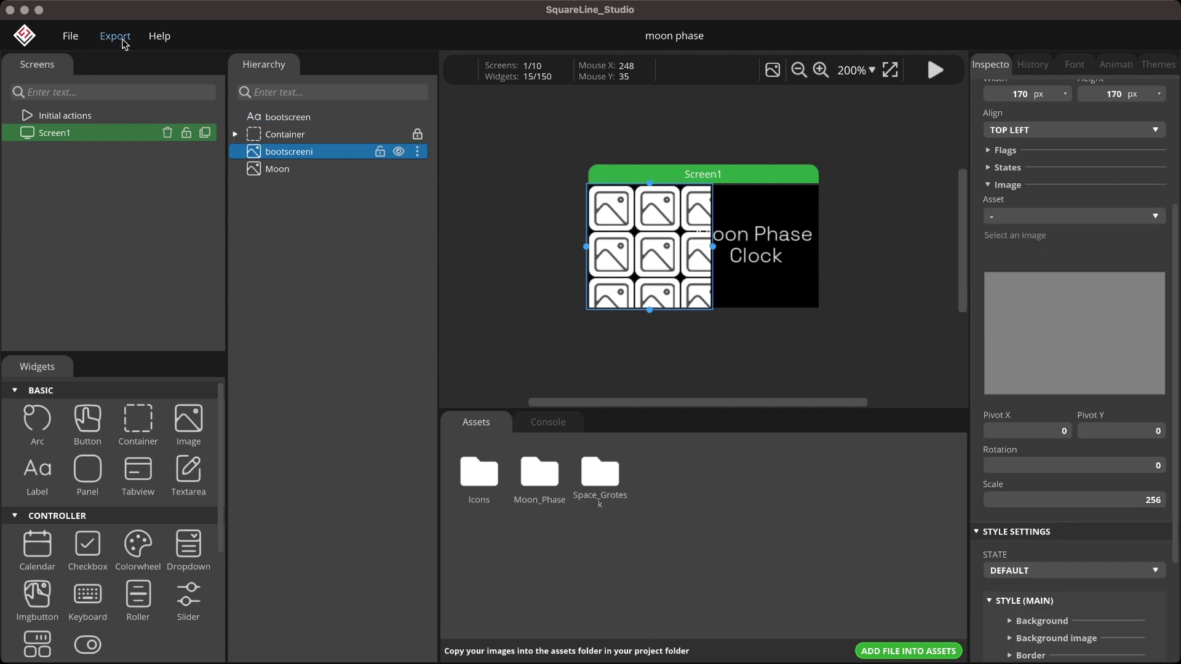
{"action": "left_click", "coordinate": [126, 44]}
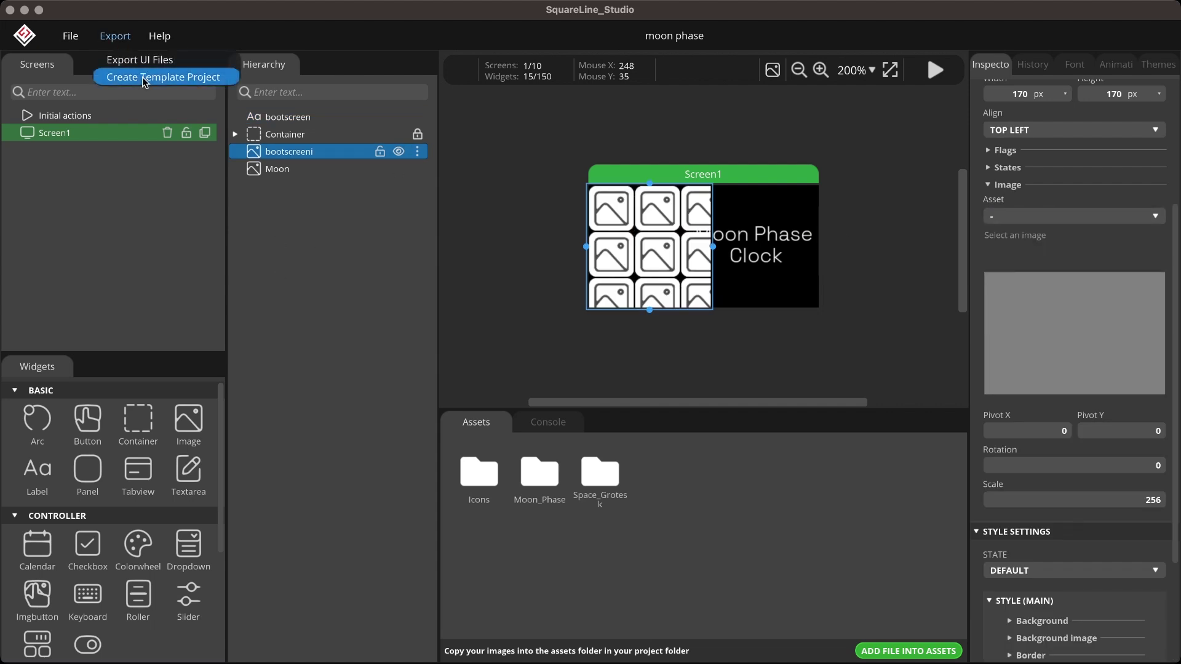
{"action": "left_click", "coordinate": [115, 36]}
{"action": "left_click", "coordinate": [137, 59]}
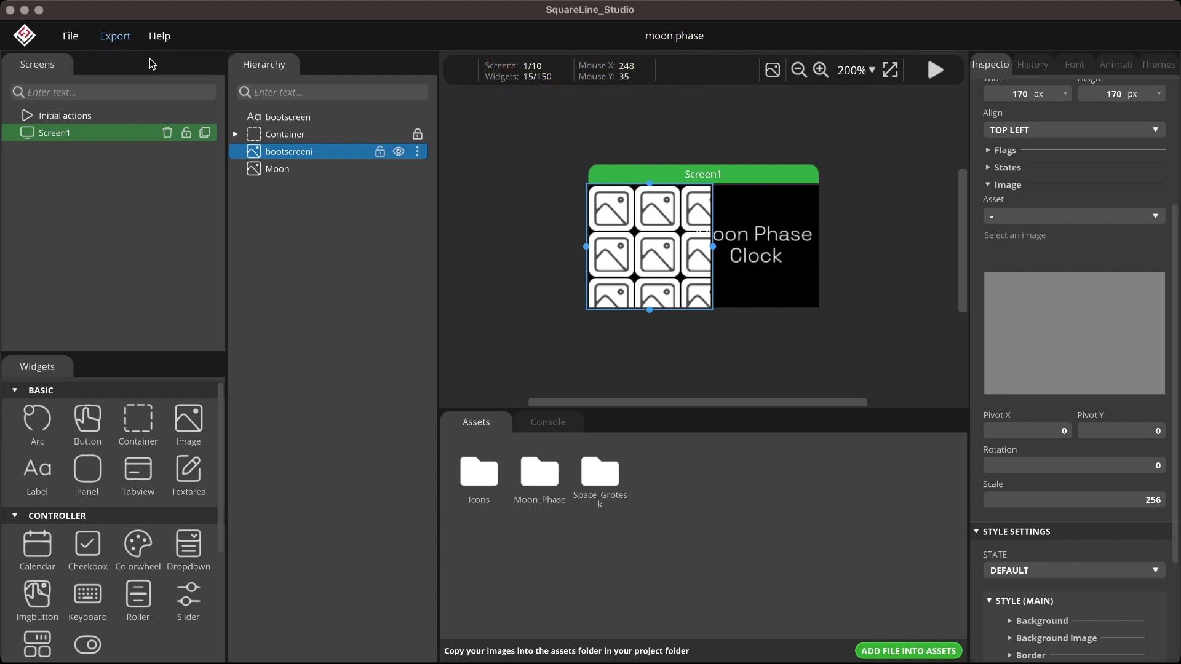
{"action": "key", "text": "super+Tab"}
{"action": "mouse_move", "coordinate": [559, 165]}
{"action": "left_mouse_down"}
{"action": "mouse_move", "coordinate": [379, 134]}
{"action": "mouse_move", "coordinate": [335, 82]}
{"action": "left_mouse_up"}
- Inspect the credential.h include and its API key line, then return to main.cpp
{"action": "left_click_drag", "start_coordinate": [527, 196], "coordinate": [331, 196]}
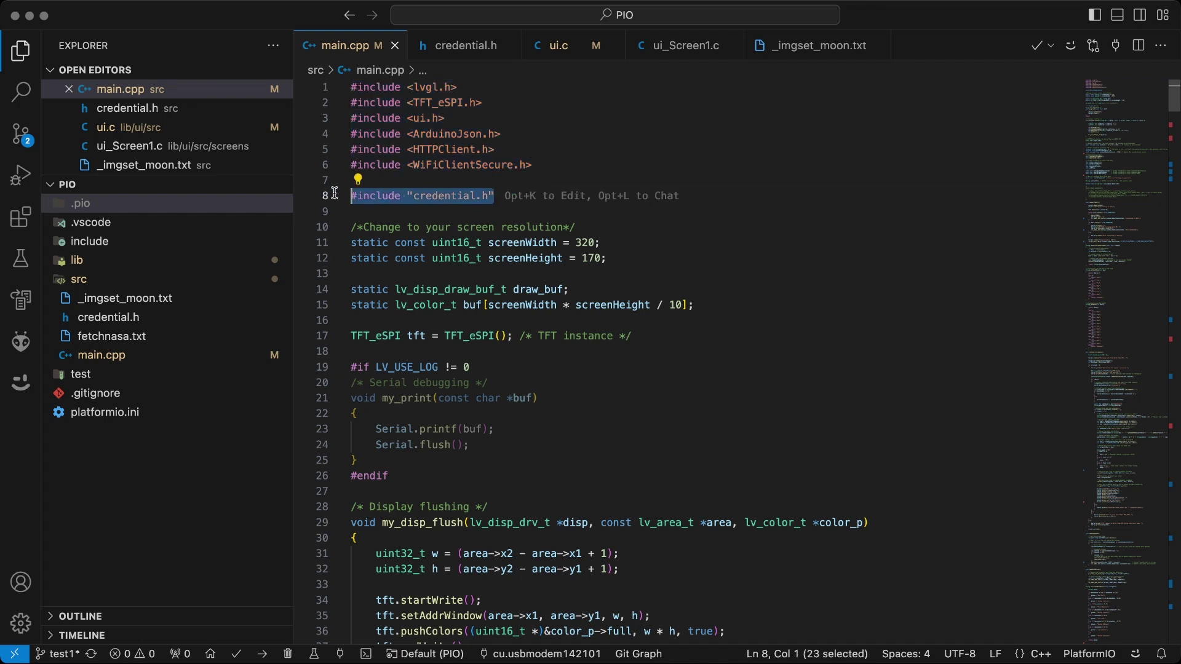
{"action": "left_click", "coordinate": [471, 196], "text": "super"}
{"action": "left_click_drag", "start_coordinate": [852, 242], "coordinate": [351, 243]}
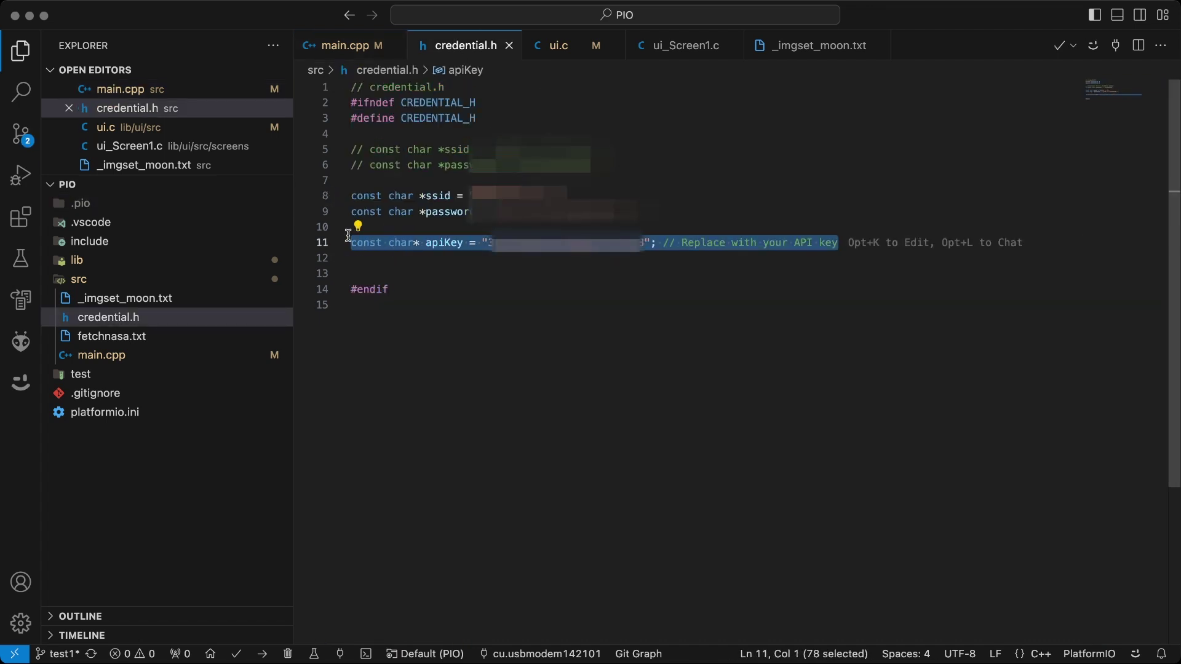
{"action": "left_click", "coordinate": [596, 212]}
{"action": "left_click_drag", "start_coordinate": [597, 211], "coordinate": [351, 181]}
{"action": "left_click", "coordinate": [369, 369]}
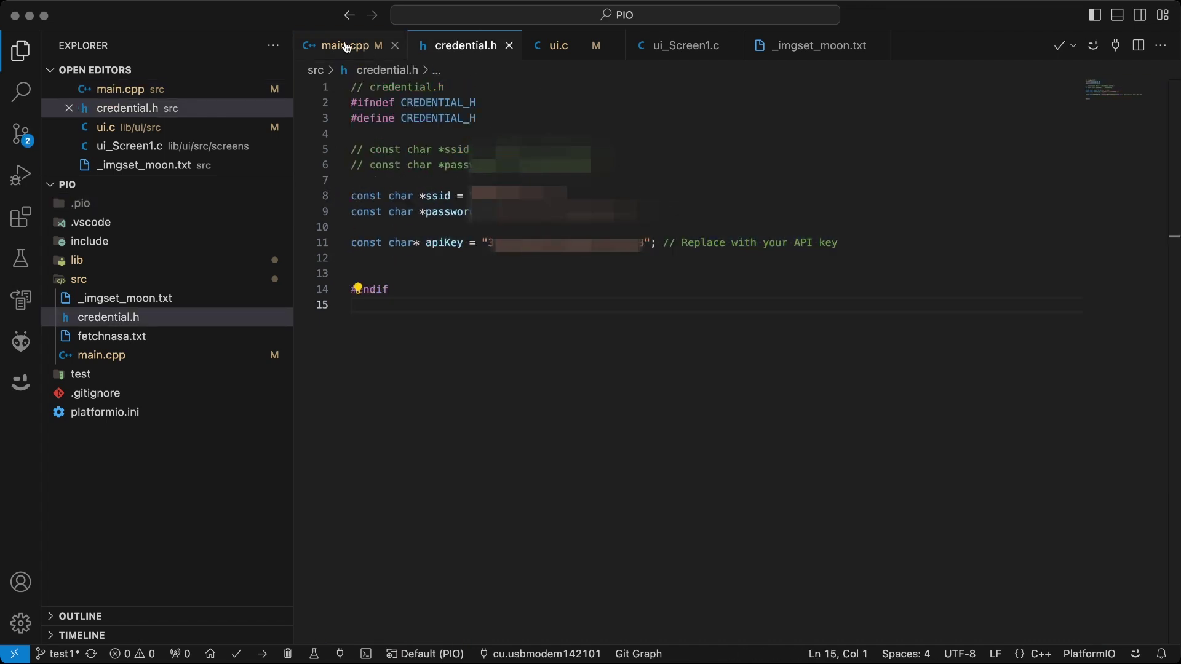
{"action": "left_click", "coordinate": [348, 47]}
- Scroll through main.cpp to review the World Time URL lines
{"action": "scroll", "coordinate": [532, 248], "scroll_direction": "down", "scroll_amount": 3}
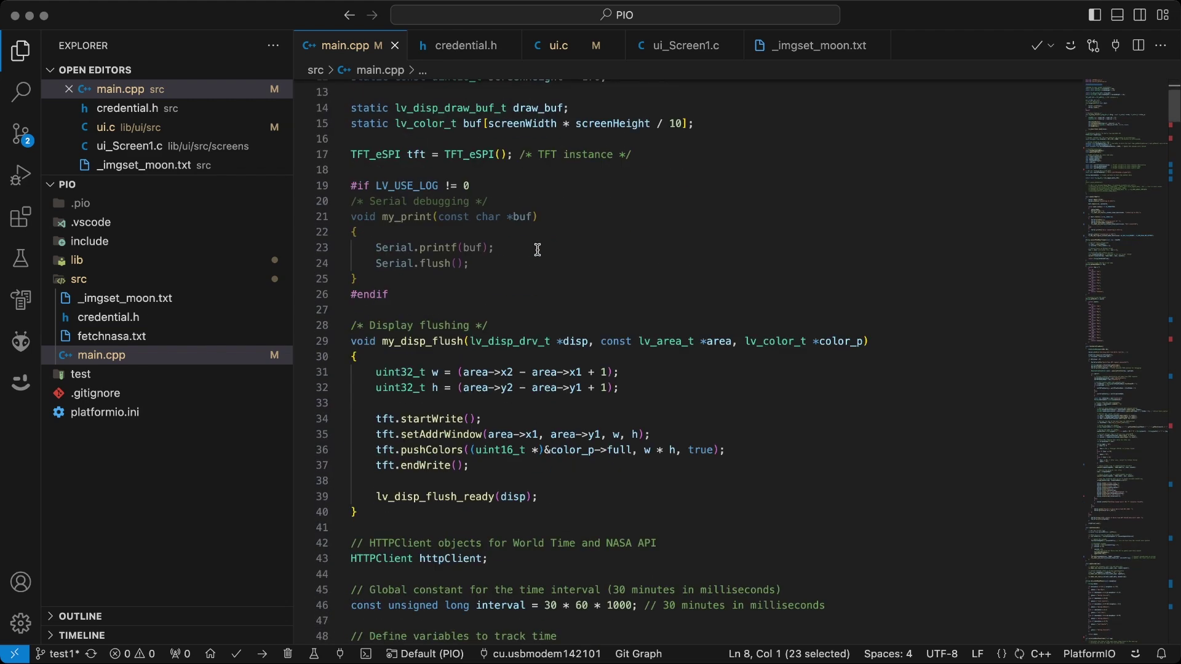
{"action": "scroll", "coordinate": [533, 249], "scroll_direction": "down", "scroll_amount": 3}
{"action": "scroll", "coordinate": [535, 253], "scroll_direction": "down", "scroll_amount": 3}
{"action": "scroll", "coordinate": [537, 254], "scroll_direction": "down", "scroll_amount": 2}
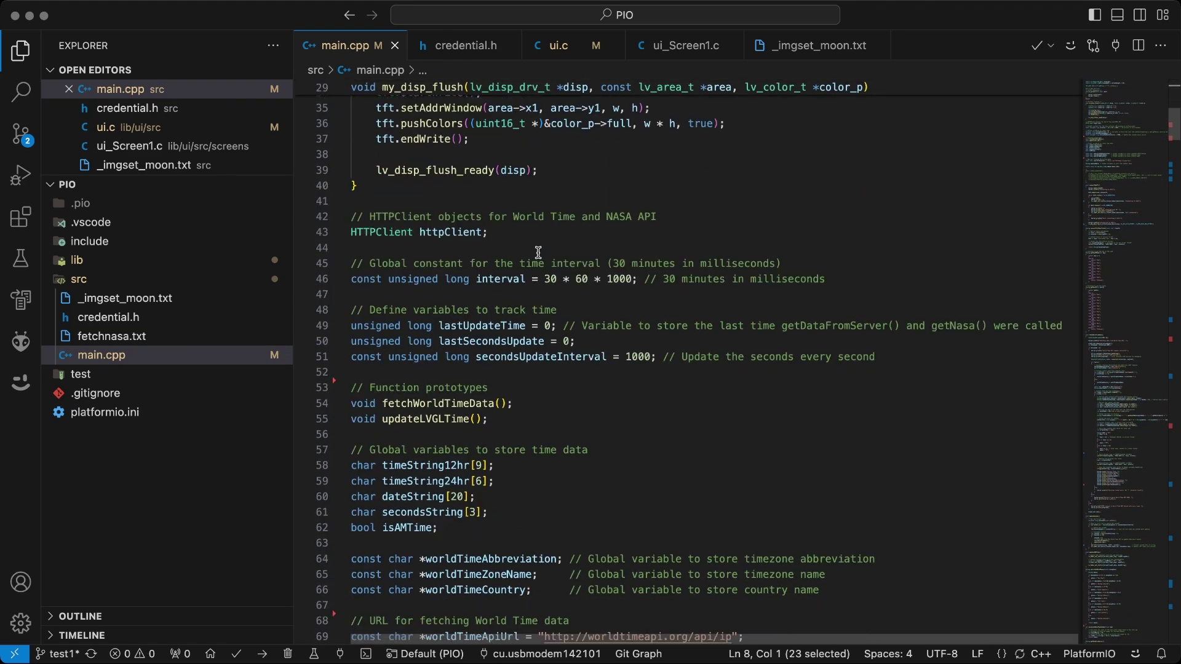
{"action": "scroll", "coordinate": [539, 253], "scroll_direction": "down", "scroll_amount": 1}
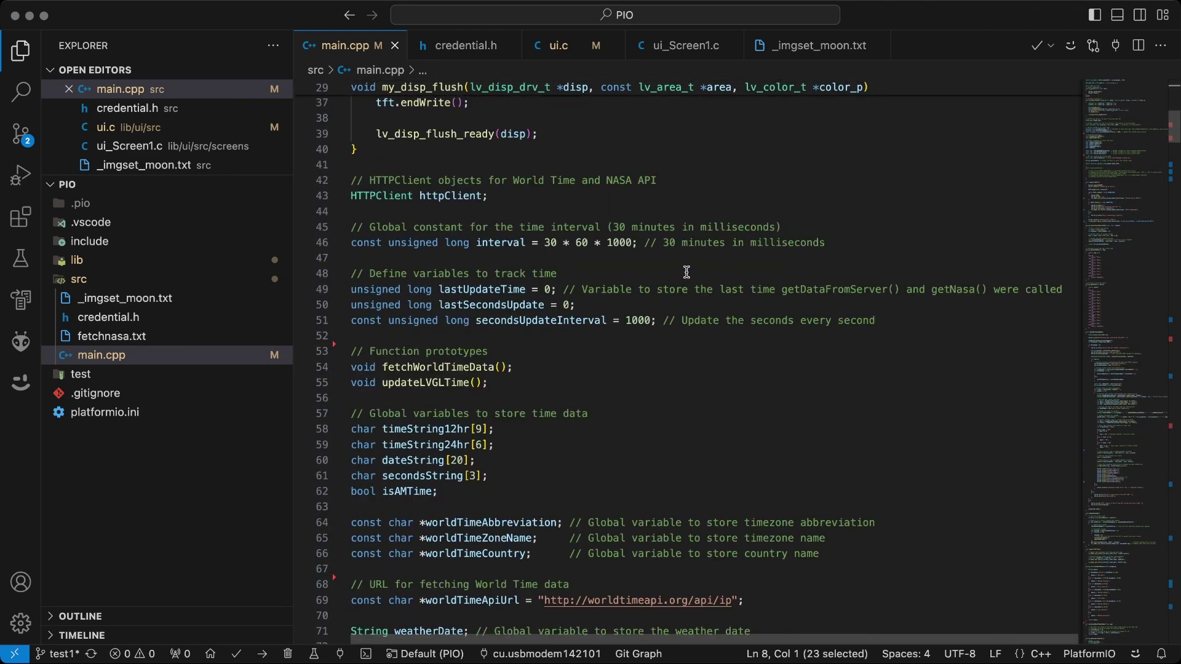
{"action": "scroll", "coordinate": [687, 272], "scroll_direction": "down", "scroll_amount": 3}
{"action": "scroll", "coordinate": [672, 275], "scroll_direction": "down", "scroll_amount": 1}
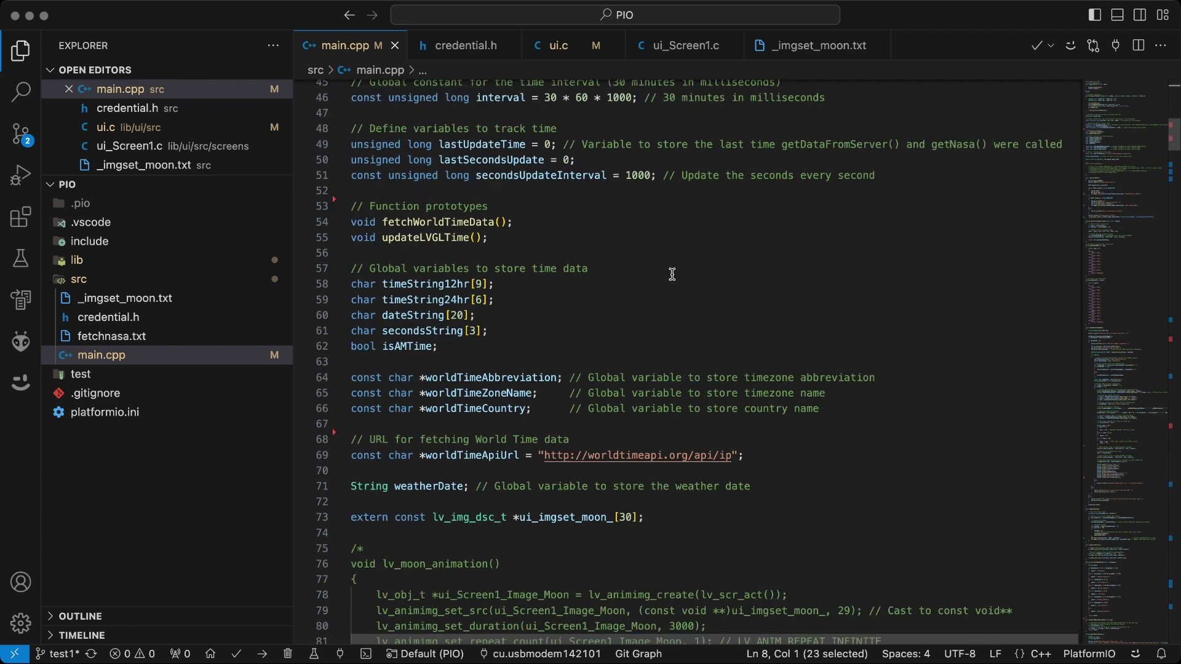
{"action": "scroll", "coordinate": [672, 275], "scroll_direction": "down", "scroll_amount": 2}
{"action": "left_click_drag", "start_coordinate": [745, 383], "coordinate": [352, 367]}
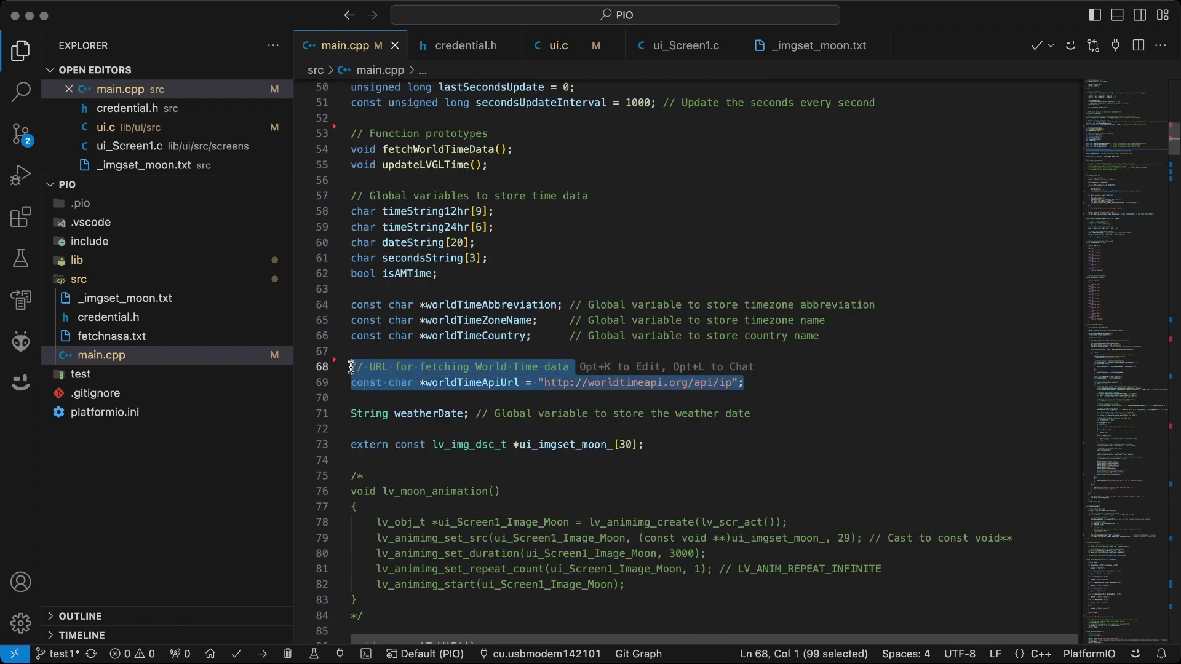
{"action": "left_click", "coordinate": [615, 516]}
{"action": "scroll", "coordinate": [615, 516], "scroll_direction": "down", "scroll_amount": 1}
- Add a Copilot-suggested trailing comment after lv_moon_animation() and save main.cpp
{"action": "left_click", "coordinate": [591, 452]}
{"action": "type", "text": "//"}
{"action": "key", "text": "Tab"}
{"action": "key", "text": "super+s"}
- Comment fetchWorldTimeData() on line 190 with '// Function to fetch World Time data' and save
{"action": "scroll", "coordinate": [774, 444], "scroll_direction": "down", "scroll_amount": 2}
{"action": "scroll", "coordinate": [774, 444], "scroll_direction": "down", "scroll_amount": 2}
{"action": "scroll", "coordinate": [548, 360], "scroll_direction": "down", "scroll_amount": 3}
{"action": "scroll", "coordinate": [521, 304], "scroll_direction": "down", "scroll_amount": 2}
{"action": "scroll", "coordinate": [521, 305], "scroll_direction": "down", "scroll_amount": 2}
{"action": "scroll", "coordinate": [520, 271], "scroll_direction": "down", "scroll_amount": 2}
{"action": "scroll", "coordinate": [521, 273], "scroll_direction": "down", "scroll_amount": 1}
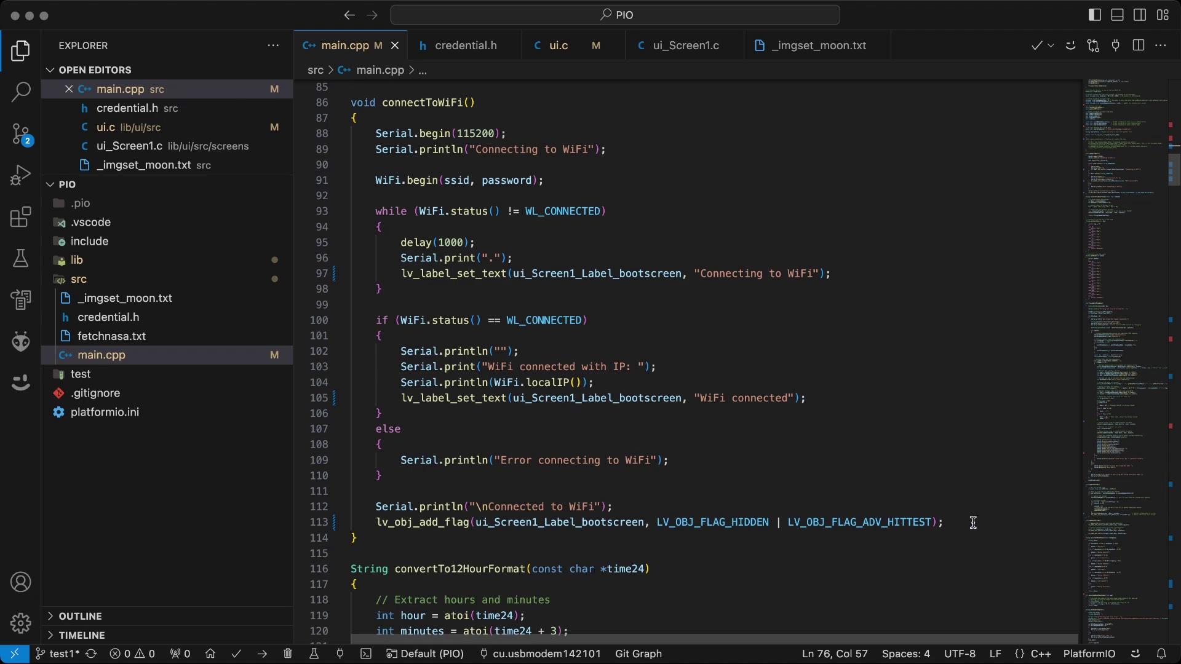
{"action": "scroll", "coordinate": [975, 523], "scroll_direction": "down", "scroll_amount": 3}
{"action": "scroll", "coordinate": [830, 481], "scroll_direction": "down", "scroll_amount": 2}
{"action": "scroll", "coordinate": [395, 526], "scroll_direction": "down", "scroll_amount": 2}
{"action": "scroll", "coordinate": [657, 412], "scroll_direction": "down", "scroll_amount": 2}
{"action": "scroll", "coordinate": [657, 412], "scroll_direction": "down", "scroll_amount": 5}
{"action": "scroll", "coordinate": [658, 413], "scroll_direction": "down", "scroll_amount": 2}
{"action": "scroll", "coordinate": [658, 413], "scroll_direction": "down", "scroll_amount": 3}
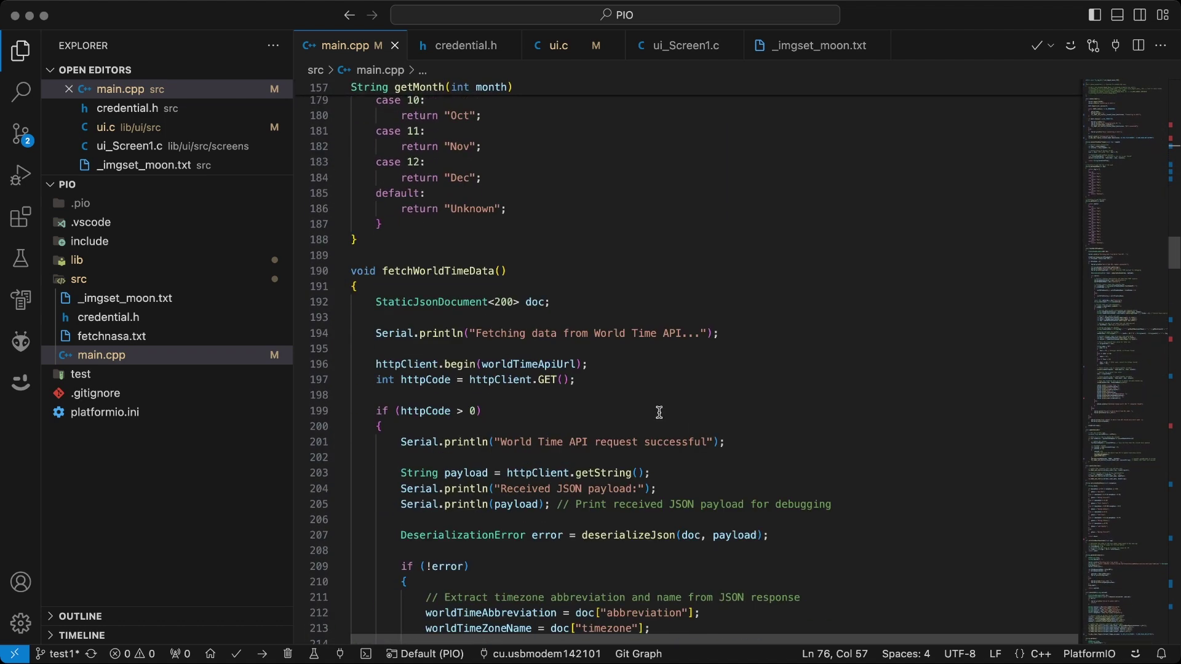
{"action": "scroll", "coordinate": [643, 406], "scroll_direction": "down", "scroll_amount": 1}
{"action": "left_click", "coordinate": [536, 232]}
{"action": "scroll", "coordinate": [708, 304], "scroll_direction": "down", "scroll_amount": 1}
{"action": "type", "text": "// Function to fetch World Time data"}
{"action": "key", "text": "super+s"}
- Review the rest of main.cpp: boot animation, WiFi connect, and weather and NASA fetch-parse calls
{"action": "scroll", "coordinate": [689, 258], "scroll_direction": "down", "scroll_amount": 2}
{"action": "scroll", "coordinate": [689, 258], "scroll_direction": "down", "scroll_amount": 3}
{"action": "scroll", "coordinate": [689, 258], "scroll_direction": "down", "scroll_amount": 4}
{"action": "scroll", "coordinate": [689, 258], "scroll_direction": "down", "scroll_amount": 1}
{"action": "scroll", "coordinate": [689, 259], "scroll_direction": "down", "scroll_amount": 1}
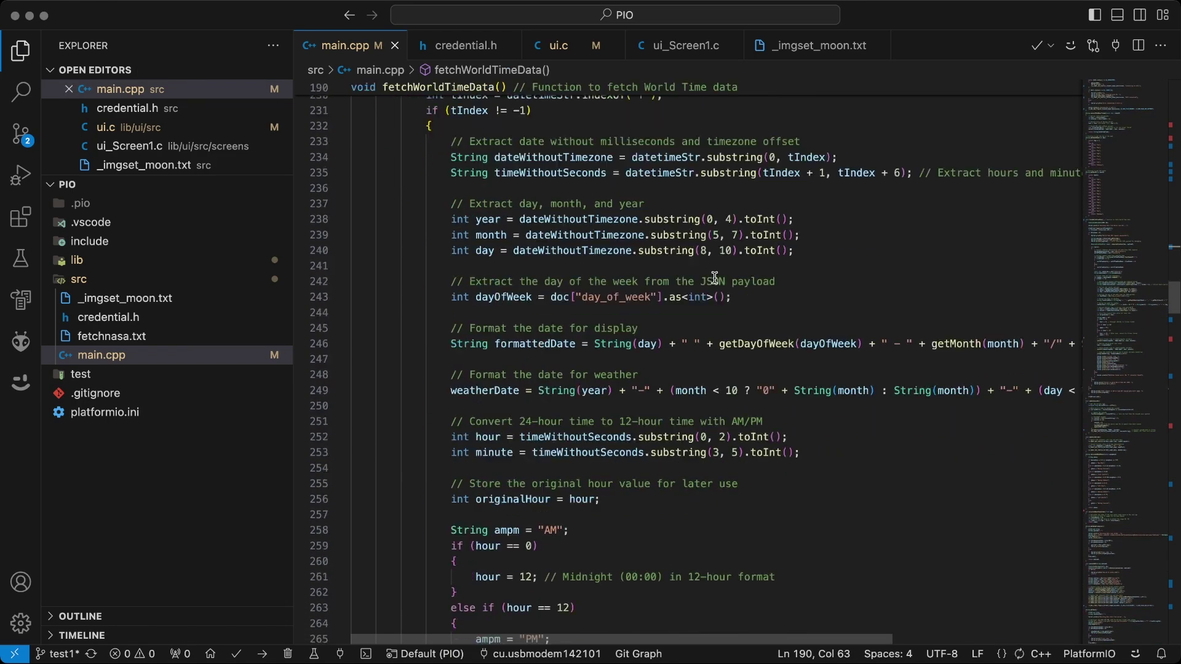
{"action": "scroll", "coordinate": [689, 258], "scroll_direction": "down", "scroll_amount": 7}
{"action": "scroll", "coordinate": [640, 271], "scroll_direction": "down", "scroll_amount": 3}
{"action": "scroll", "coordinate": [716, 279], "scroll_direction": "down", "scroll_amount": 4}
{"action": "scroll", "coordinate": [716, 278], "scroll_direction": "down", "scroll_amount": 3}
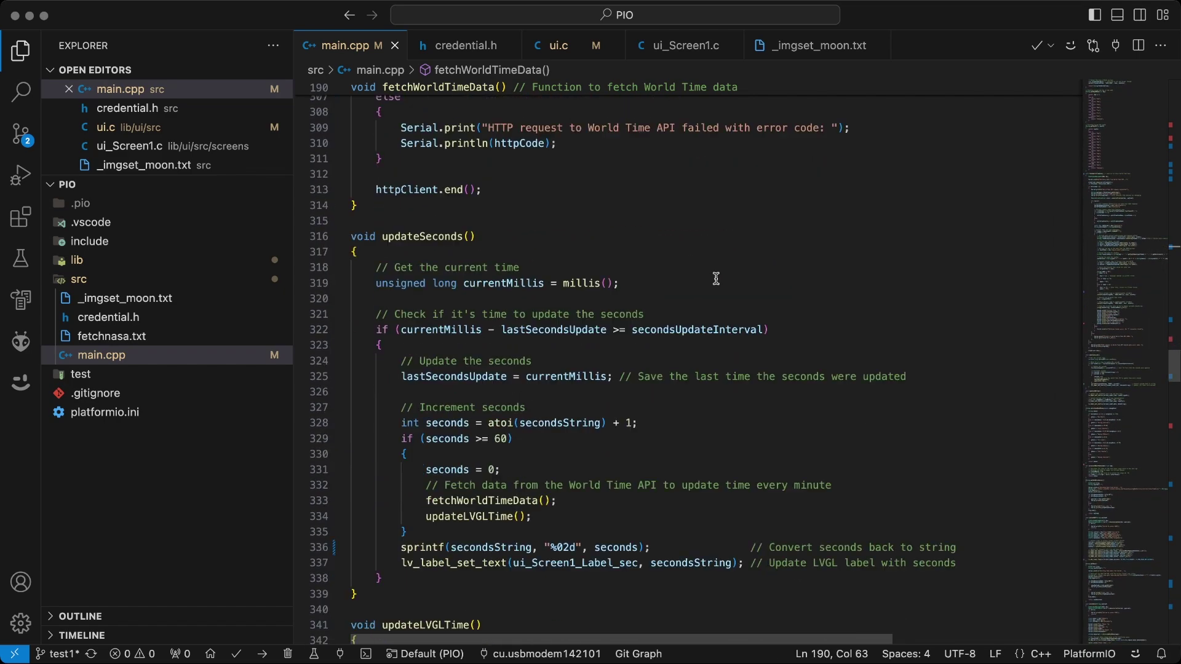
{"action": "scroll", "coordinate": [716, 279], "scroll_direction": "down", "scroll_amount": 4}
{"action": "scroll", "coordinate": [717, 279], "scroll_direction": "down", "scroll_amount": 2}
{"action": "scroll", "coordinate": [716, 278], "scroll_direction": "down", "scroll_amount": 4}
{"action": "scroll", "coordinate": [716, 279], "scroll_direction": "down", "scroll_amount": 5}
{"action": "scroll", "coordinate": [716, 279], "scroll_direction": "down", "scroll_amount": 2}
{"action": "scroll", "coordinate": [716, 279], "scroll_direction": "down", "scroll_amount": 1}
{"action": "scroll", "coordinate": [640, 363], "scroll_direction": "down", "scroll_amount": 3}
{"action": "scroll", "coordinate": [561, 446], "scroll_direction": "down", "scroll_amount": 1}
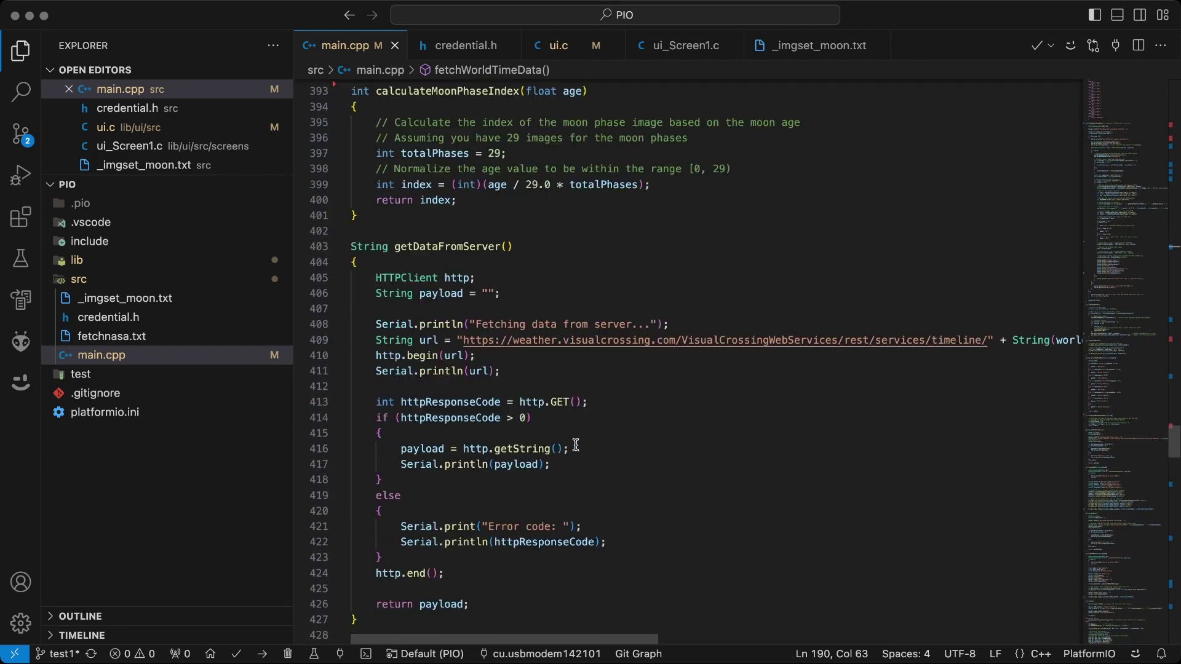
{"action": "left_click_drag", "start_coordinate": [547, 639], "coordinate": [771, 643]}
{"action": "mouse_move", "coordinate": [854, 643]}
{"action": "left_mouse_down"}
{"action": "mouse_move", "coordinate": [982, 642]}
{"action": "mouse_move", "coordinate": [564, 641]}
{"action": "left_mouse_up"}
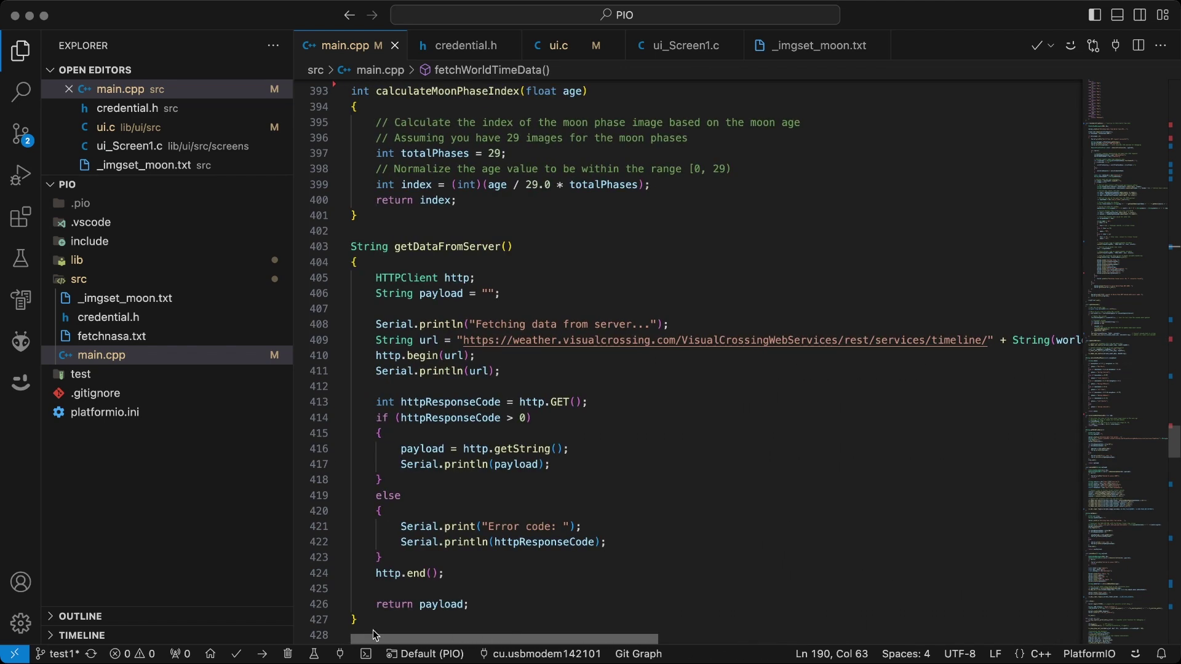
{"action": "scroll", "coordinate": [687, 423], "scroll_direction": "down", "scroll_amount": 4}
{"action": "scroll", "coordinate": [687, 423], "scroll_direction": "down", "scroll_amount": 4}
{"action": "scroll", "coordinate": [688, 423], "scroll_direction": "down", "scroll_amount": 3}
{"action": "scroll", "coordinate": [688, 423], "scroll_direction": "down", "scroll_amount": 3}
{"action": "scroll", "coordinate": [688, 422], "scroll_direction": "down", "scroll_amount": 2}
{"action": "scroll", "coordinate": [688, 423], "scroll_direction": "down", "scroll_amount": 2}
{"action": "scroll", "coordinate": [688, 423], "scroll_direction": "down", "scroll_amount": 2}
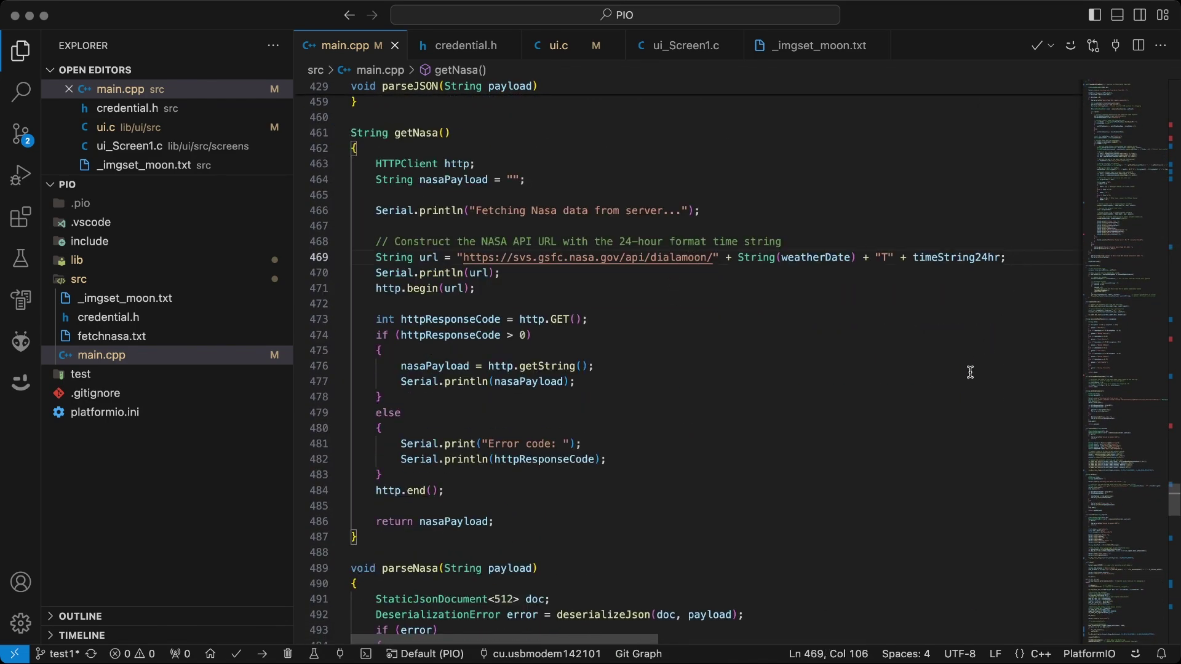
{"action": "scroll", "coordinate": [957, 382], "scroll_direction": "down", "scroll_amount": 6}
{"action": "scroll", "coordinate": [957, 382], "scroll_direction": "down", "scroll_amount": 7}
{"action": "scroll", "coordinate": [957, 382], "scroll_direction": "down", "scroll_amount": 15}
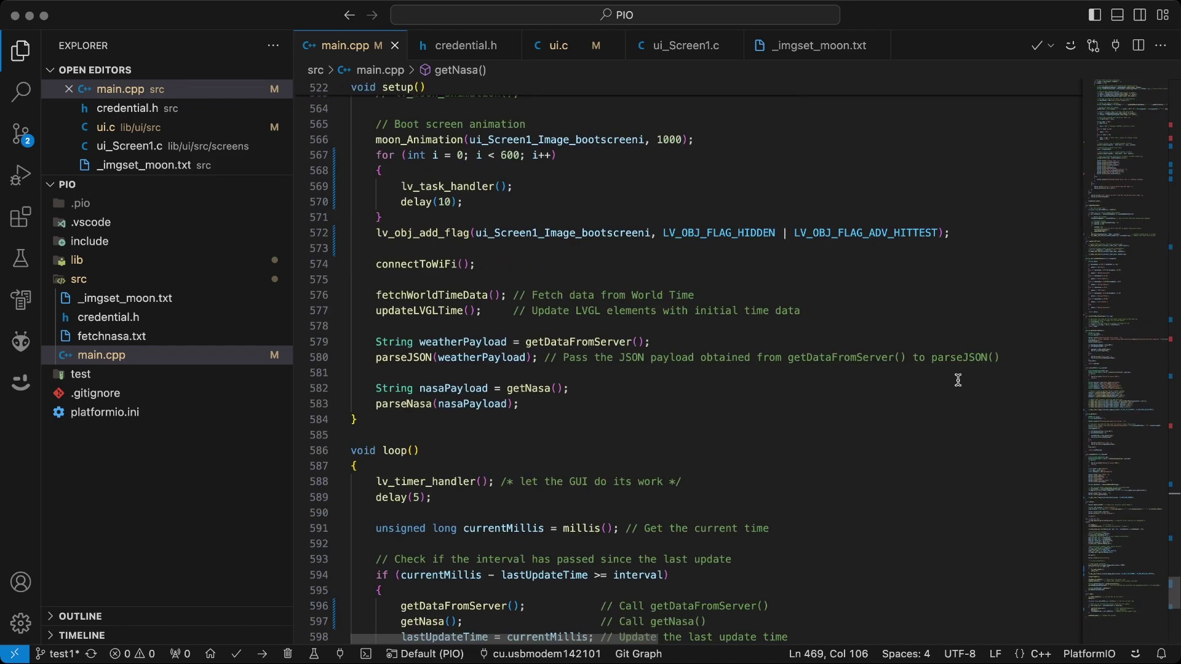
{"action": "scroll", "coordinate": [957, 382], "scroll_direction": "up", "scroll_amount": 20}
{"action": "scroll", "coordinate": [738, 276], "scroll_direction": "down", "scroll_amount": 12}
{"action": "scroll", "coordinate": [554, 185], "scroll_direction": "down", "scroll_amount": 10}
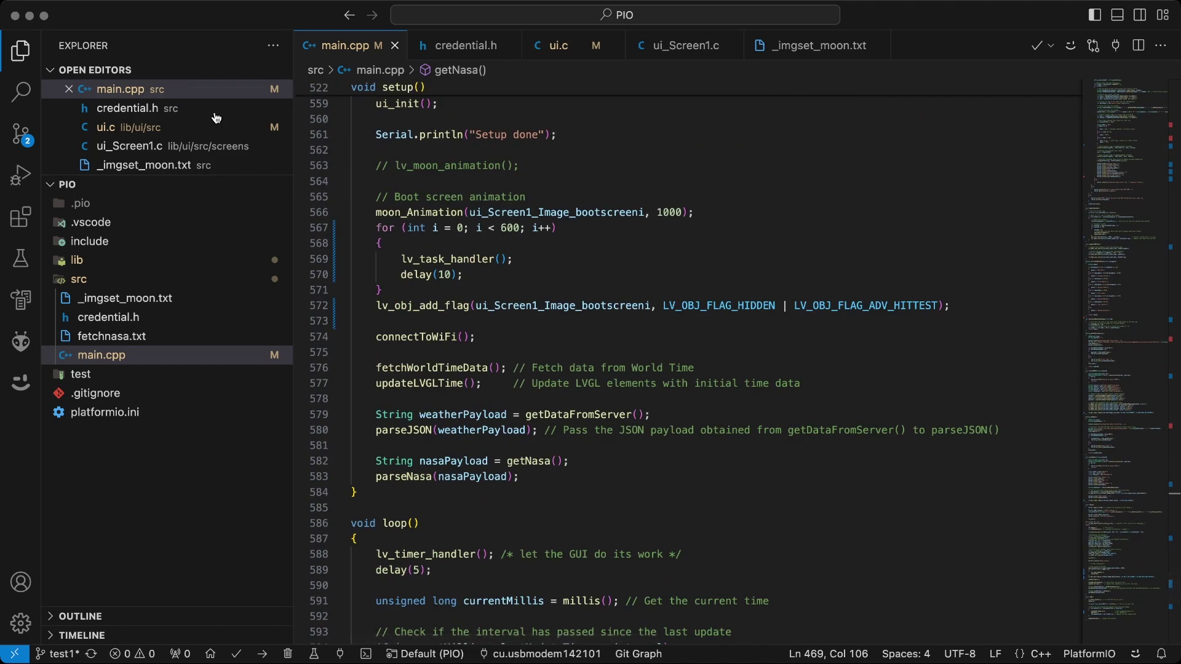
- Open lib/ui/src/ui.c and inspect the unordered moon image entries on line 31
{"action": "left_click", "coordinate": [78, 261]}
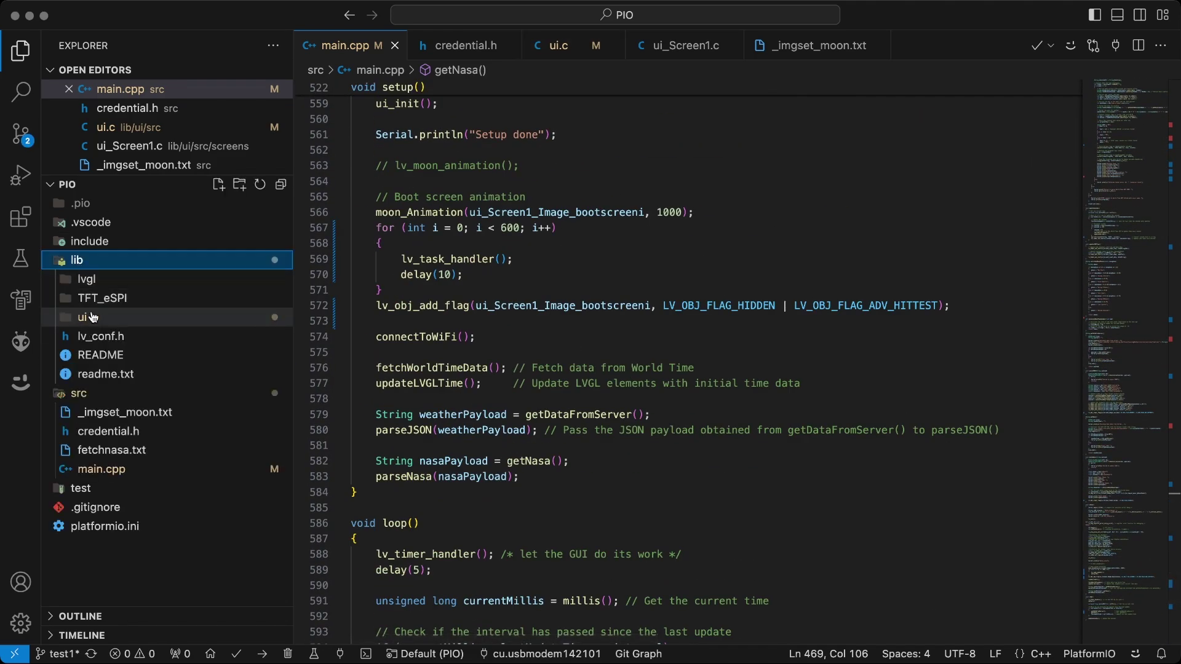
{"action": "left_click", "coordinate": [89, 316]}
{"action": "left_click", "coordinate": [101, 545]}
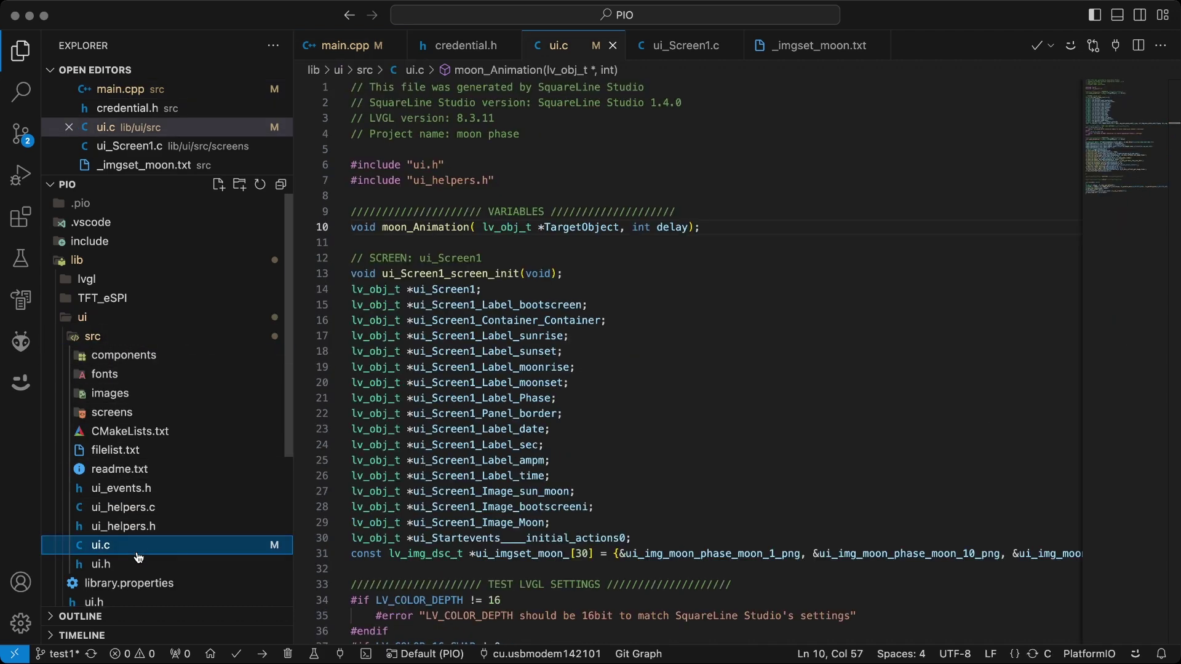
{"action": "left_click_drag", "start_coordinate": [619, 554], "coordinate": [836, 546]}
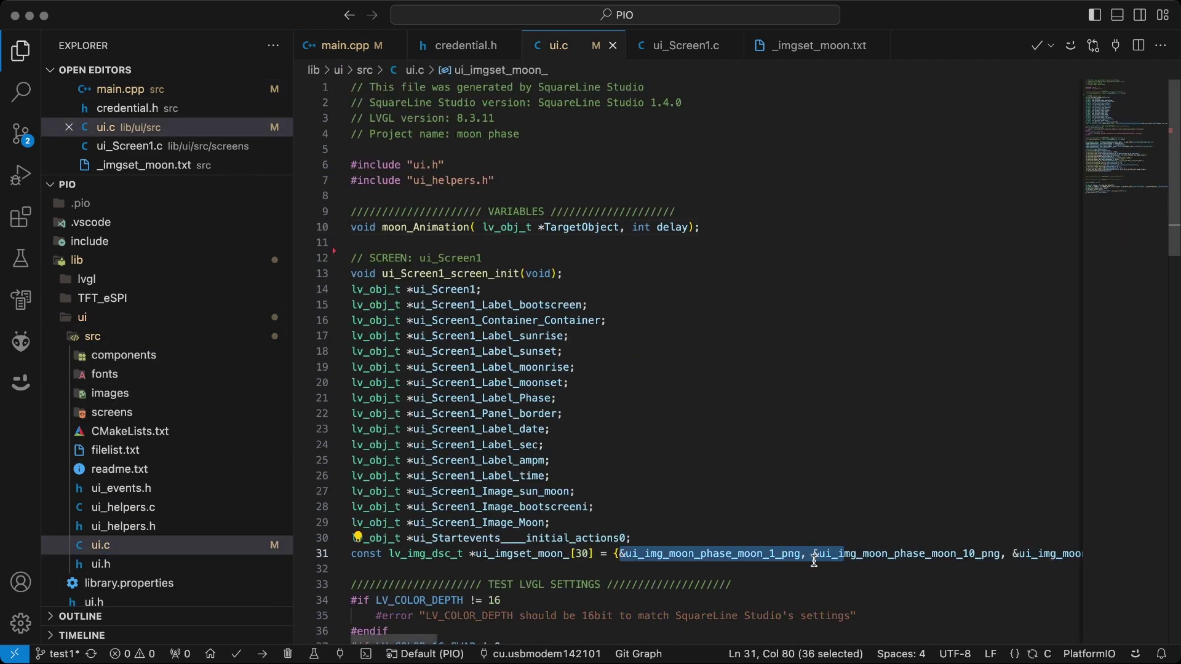
{"action": "left_click_drag", "start_coordinate": [761, 554], "coordinate": [792, 554]}
{"action": "left_click_drag", "start_coordinate": [961, 554], "coordinate": [1004, 553]}
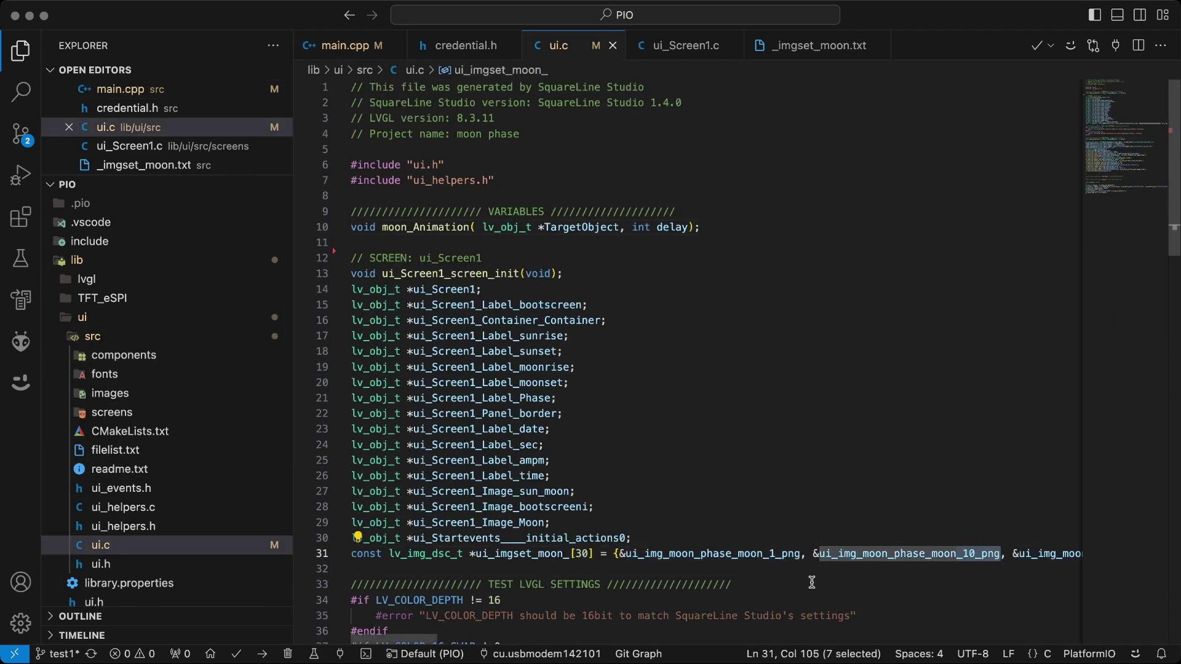
- Replace ui.c line 31 with the ordered moon_1 to moon_30 array from _imgset_moon.txt
{"action": "left_click", "coordinate": [838, 46]}
{"action": "key", "text": "super+a"}
{"action": "mouse_move", "coordinate": [501, 102]}
{"action": "left_mouse_down"}
{"action": "mouse_move", "coordinate": [512, 468]}
{"action": "mouse_move", "coordinate": [496, 570]}
{"action": "mouse_move", "coordinate": [352, 87]}
{"action": "left_mouse_up"}
{"action": "key", "text": "super+c"}
{"action": "left_click", "coordinate": [496, 572]}
{"action": "left_click", "coordinate": [685, 46]}
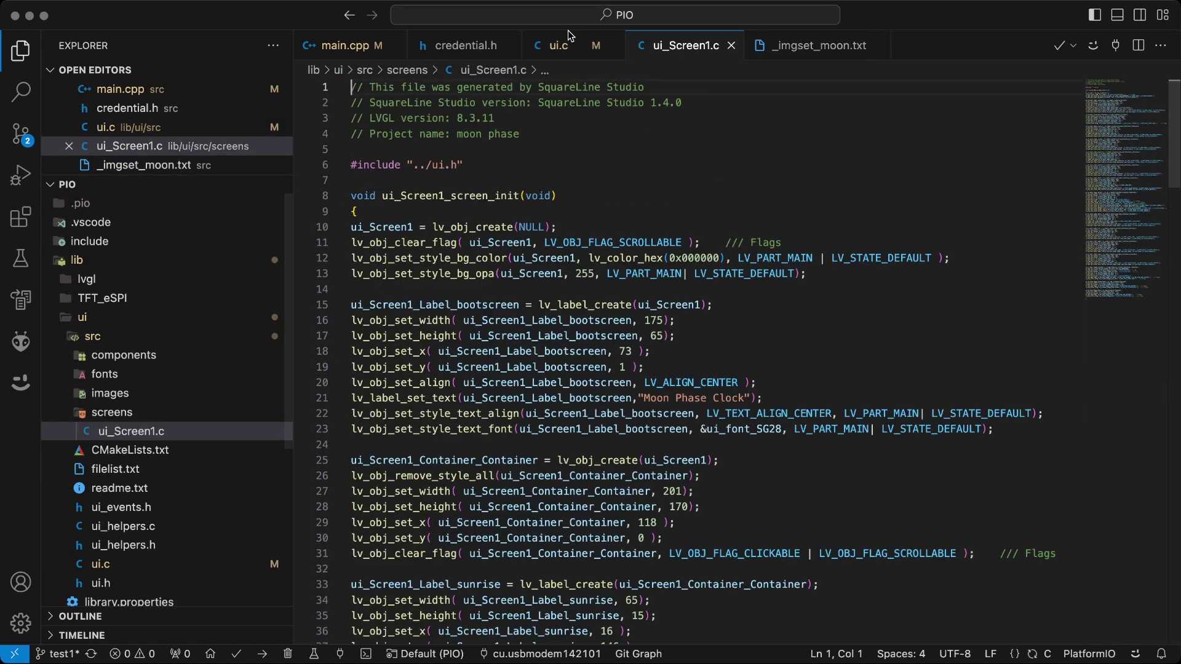
{"action": "key", "text": "super+alt+Left"}
{"action": "triple_click", "coordinate": [377, 553]}
{"action": "key", "text": "super+v"}
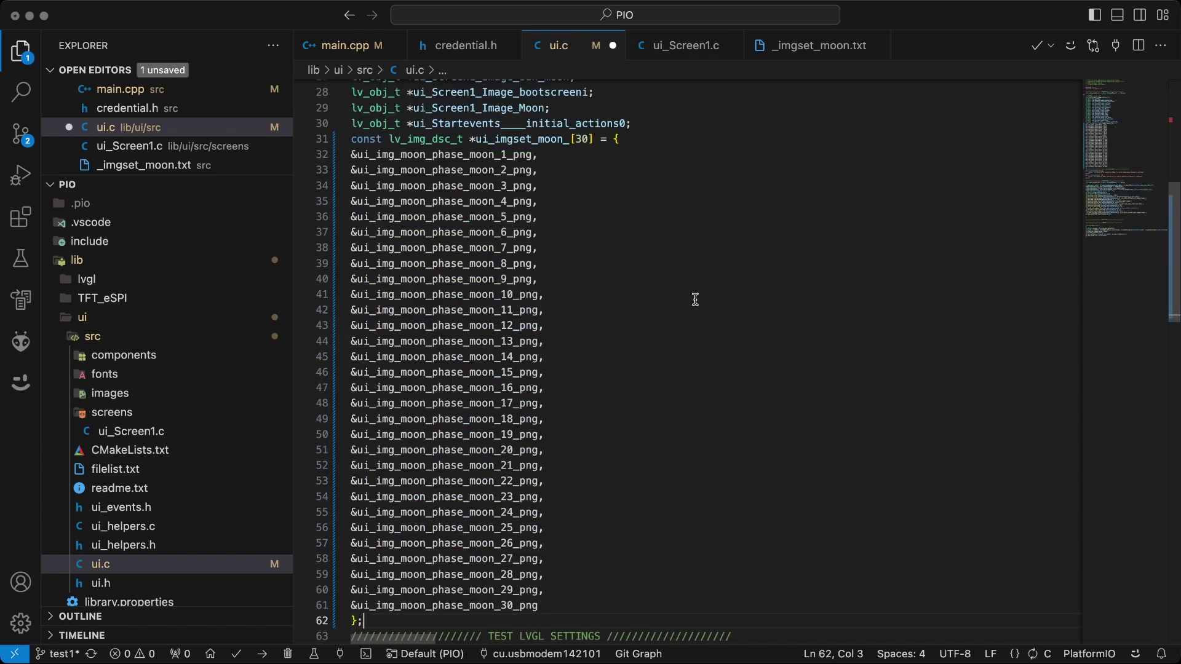
{"action": "scroll", "coordinate": [742, 212], "scroll_direction": "down", "scroll_amount": 3}
{"action": "key", "text": "Return"}
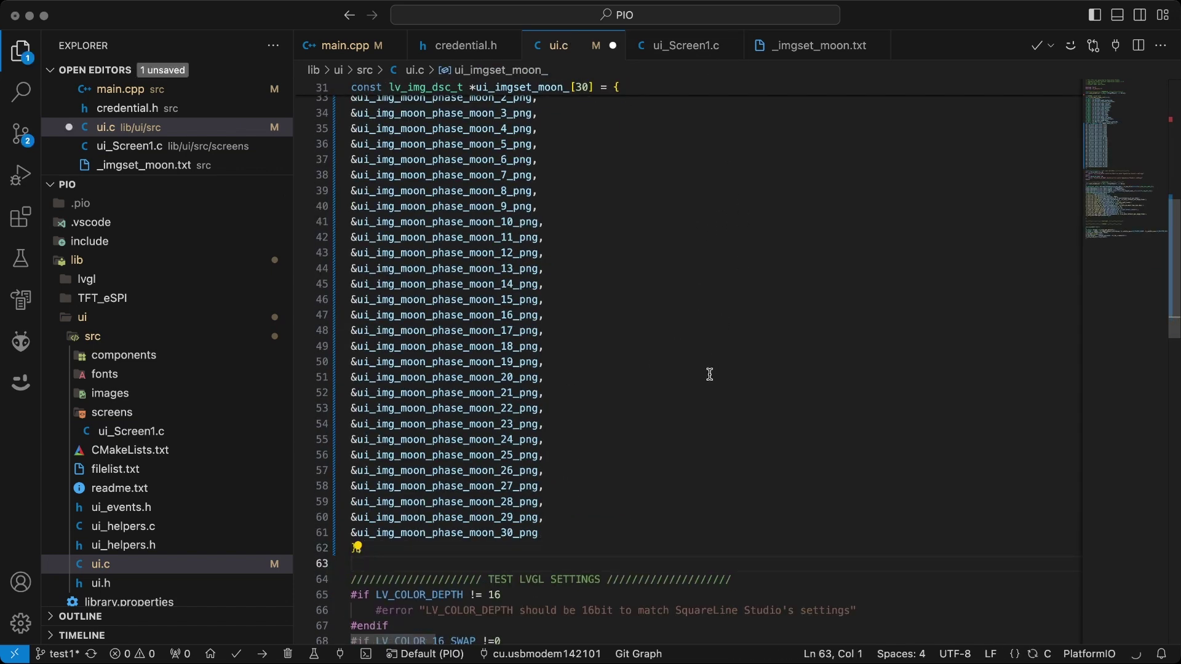
- Check the moon_Animation declaration below the new array, then return to main.cpp
{"action": "scroll", "coordinate": [715, 362], "scroll_direction": "down", "scroll_amount": 2}
{"action": "scroll", "coordinate": [717, 360], "scroll_direction": "down", "scroll_amount": 5}
{"action": "scroll", "coordinate": [716, 361], "scroll_direction": "down", "scroll_amount": 2}
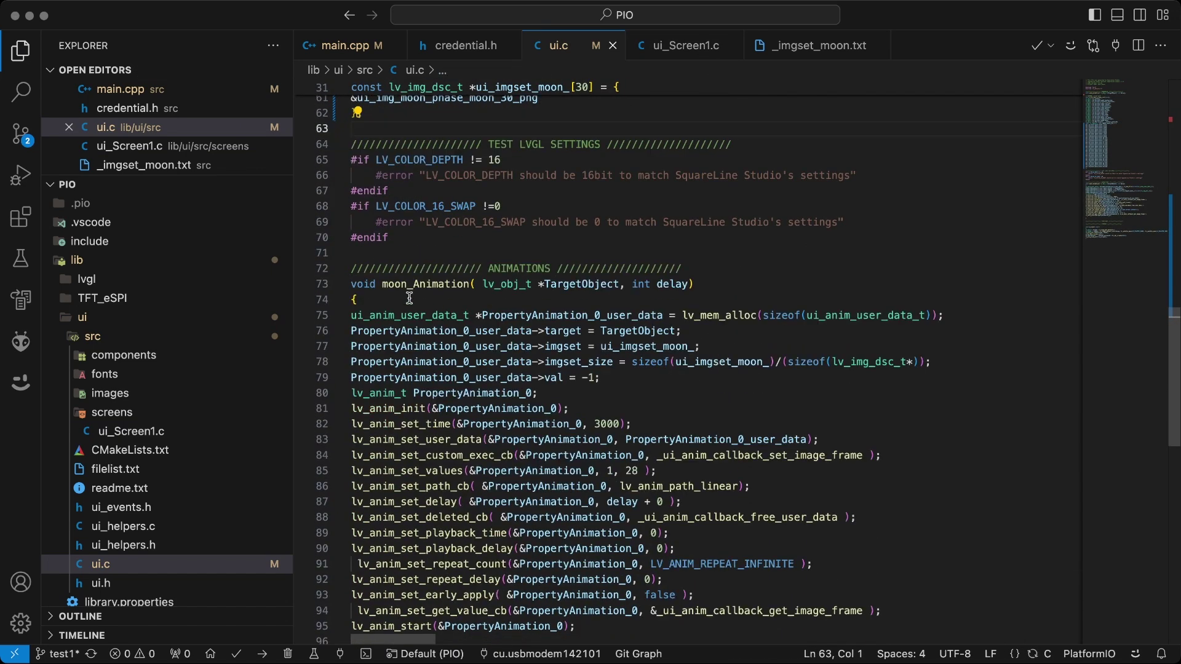
{"action": "left_click", "coordinate": [381, 282]}
{"action": "key", "text": "super+shift+Right"}
{"action": "key", "text": "Right"}
{"action": "key", "text": "super+shift+Left"}
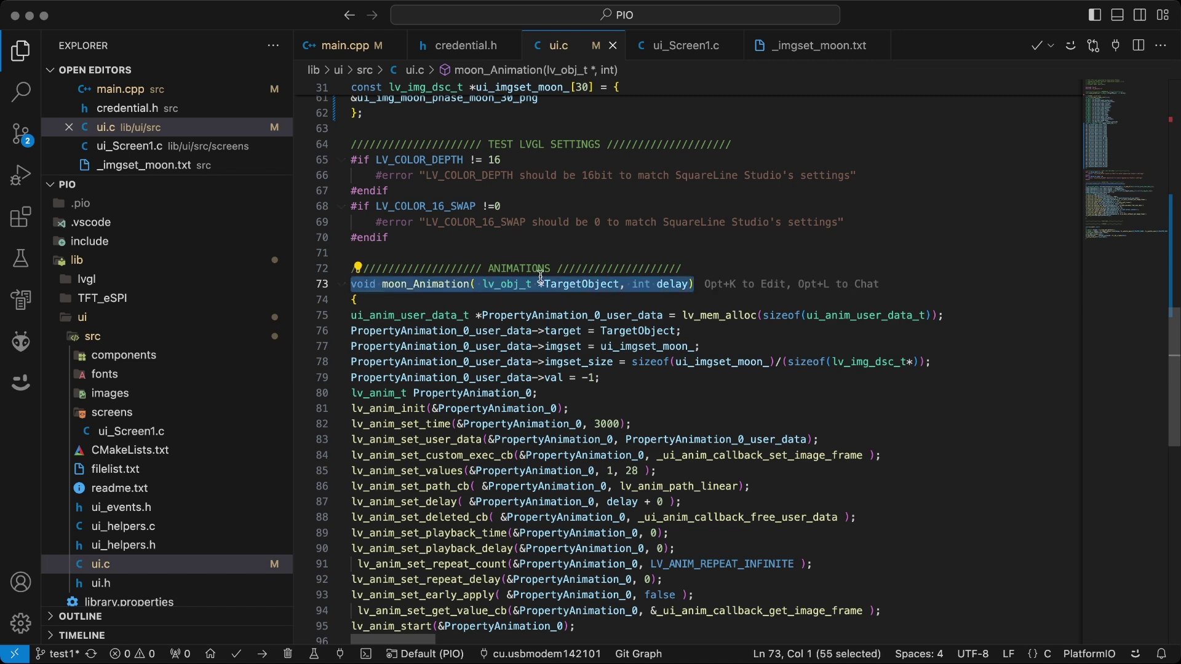
{"action": "scroll", "coordinate": [387, 281], "scroll_direction": "down", "scroll_amount": 4}
{"action": "left_click", "coordinate": [343, 45]}
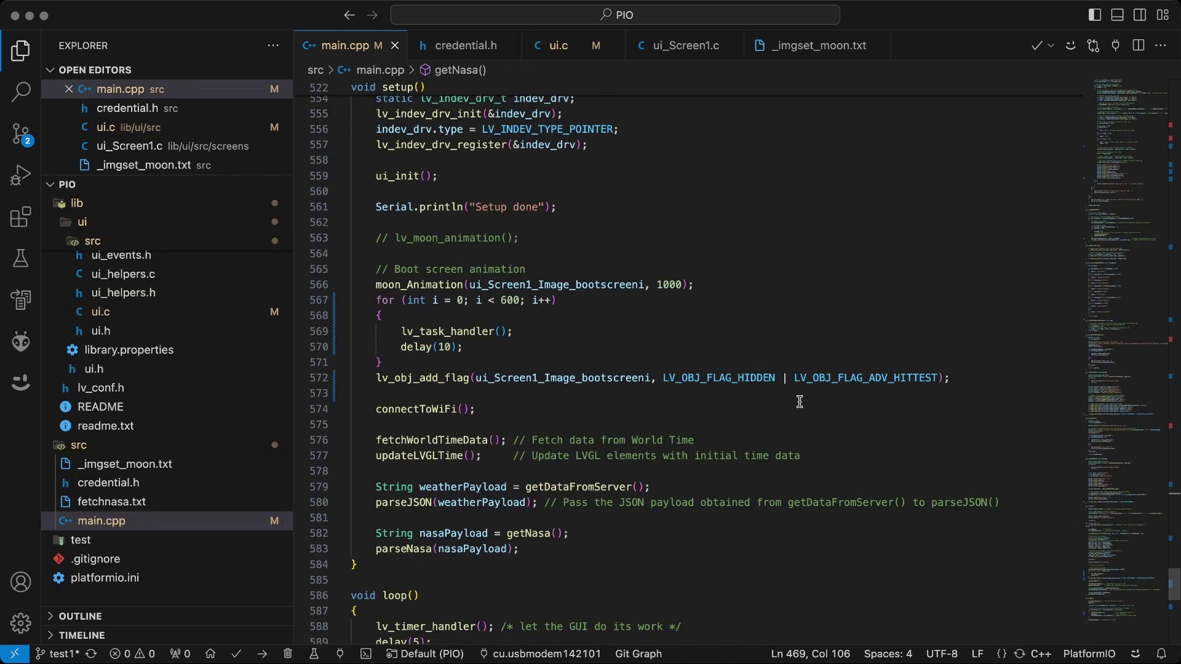
- Review setup()'s boot animation and moon phase image code, then build and upload the firmware
{"action": "left_click_drag", "start_coordinate": [376, 285], "coordinate": [991, 382]}
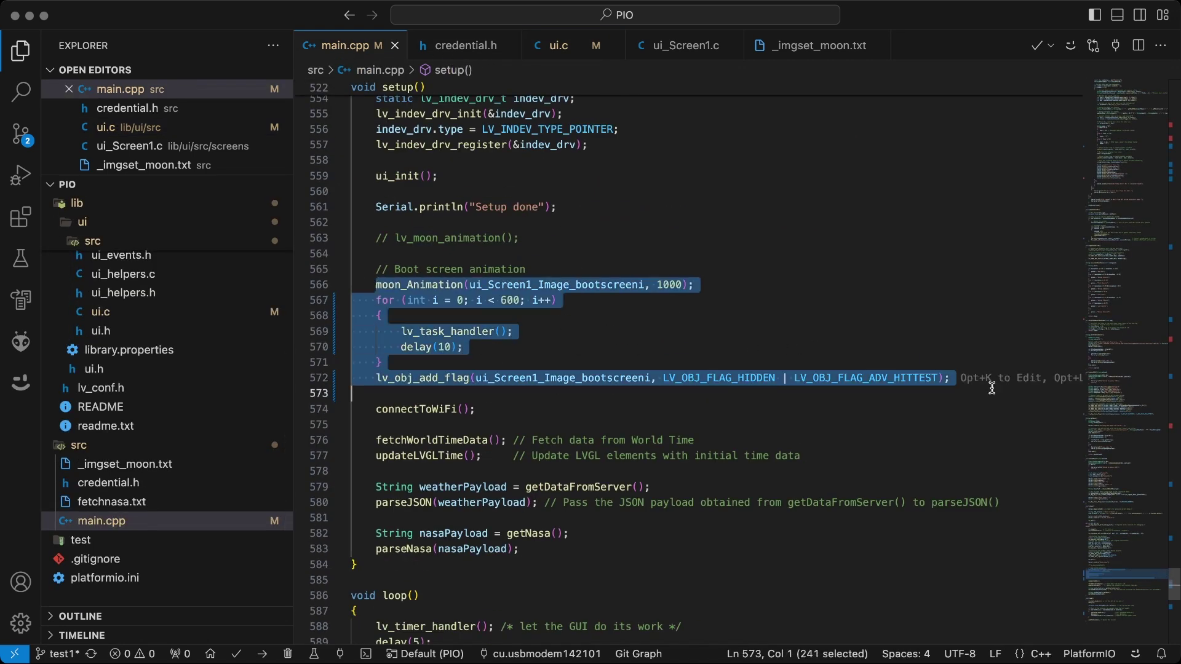
{"action": "left_click", "coordinate": [557, 284]}
{"action": "left_click", "coordinate": [749, 332]}
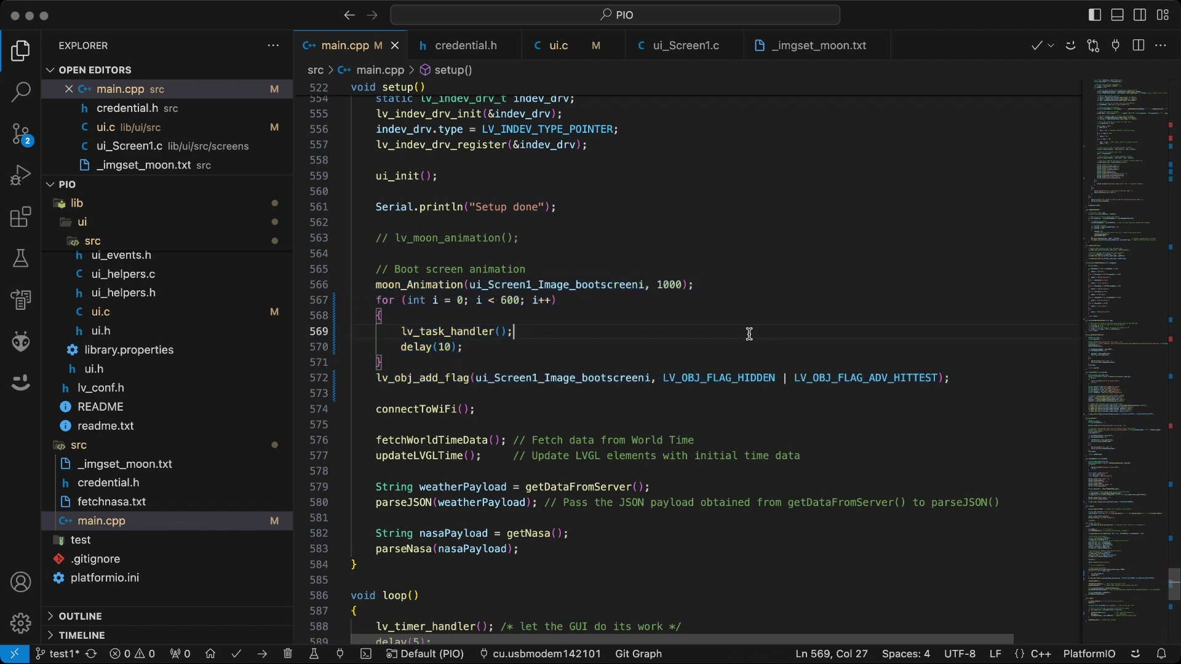
{"action": "scroll", "coordinate": [750, 335], "scroll_direction": "up", "scroll_amount": 4}
{"action": "scroll", "coordinate": [750, 335], "scroll_direction": "up", "scroll_amount": 6}
{"action": "scroll", "coordinate": [750, 334], "scroll_direction": "up", "scroll_amount": 6}
{"action": "scroll", "coordinate": [750, 334], "scroll_direction": "up", "scroll_amount": 3}
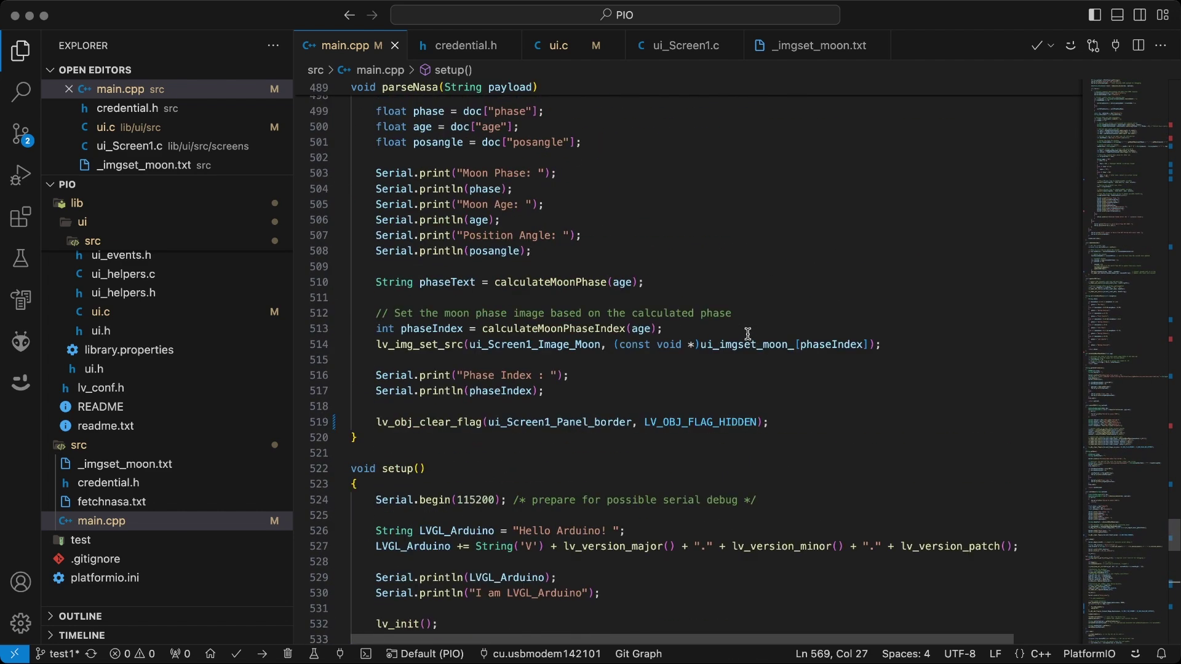
{"action": "left_click_drag", "start_coordinate": [481, 313], "coordinate": [905, 342]}
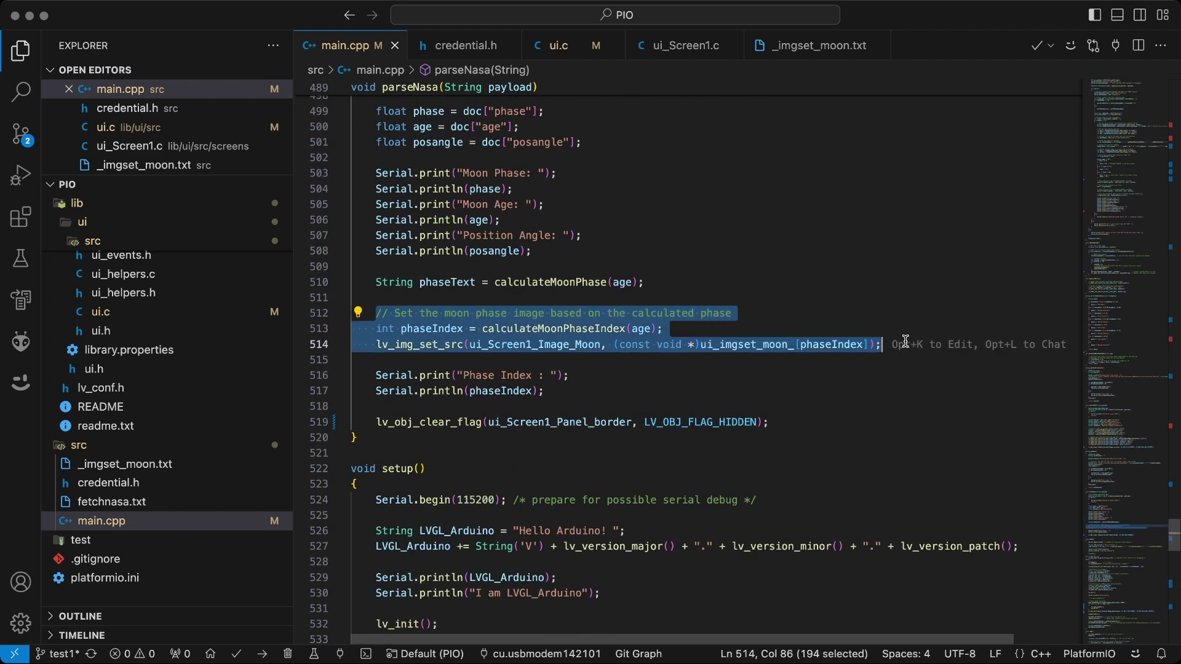
{"action": "left_click", "coordinate": [861, 391]}
{"action": "key", "text": "super+alt+u"}
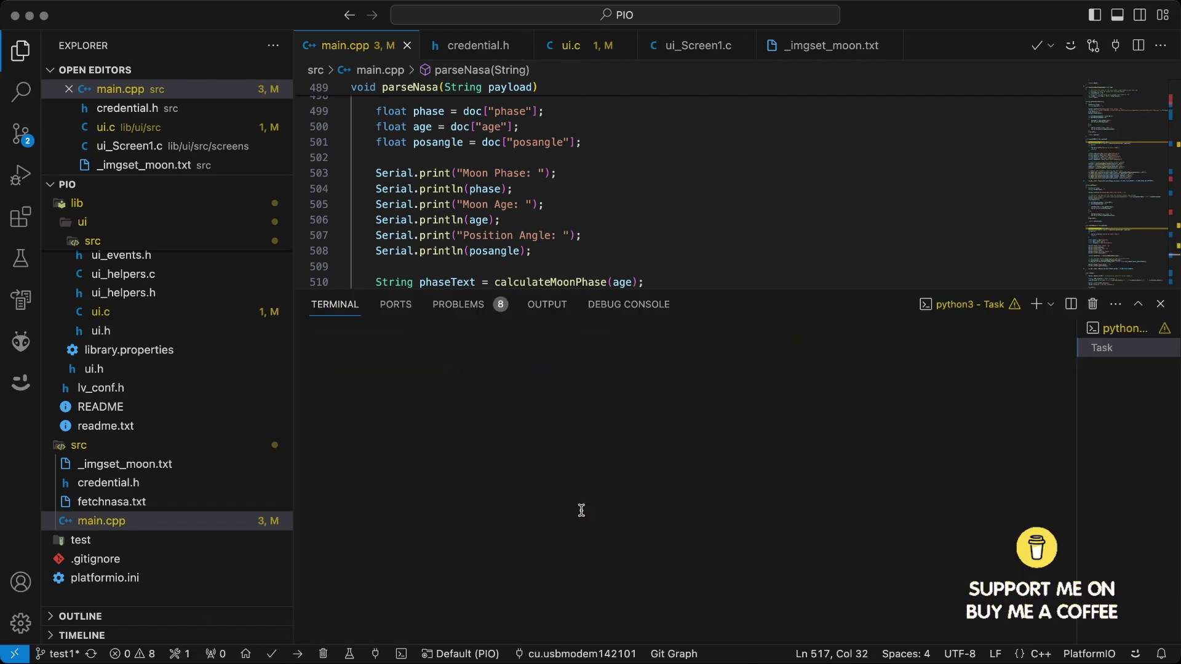